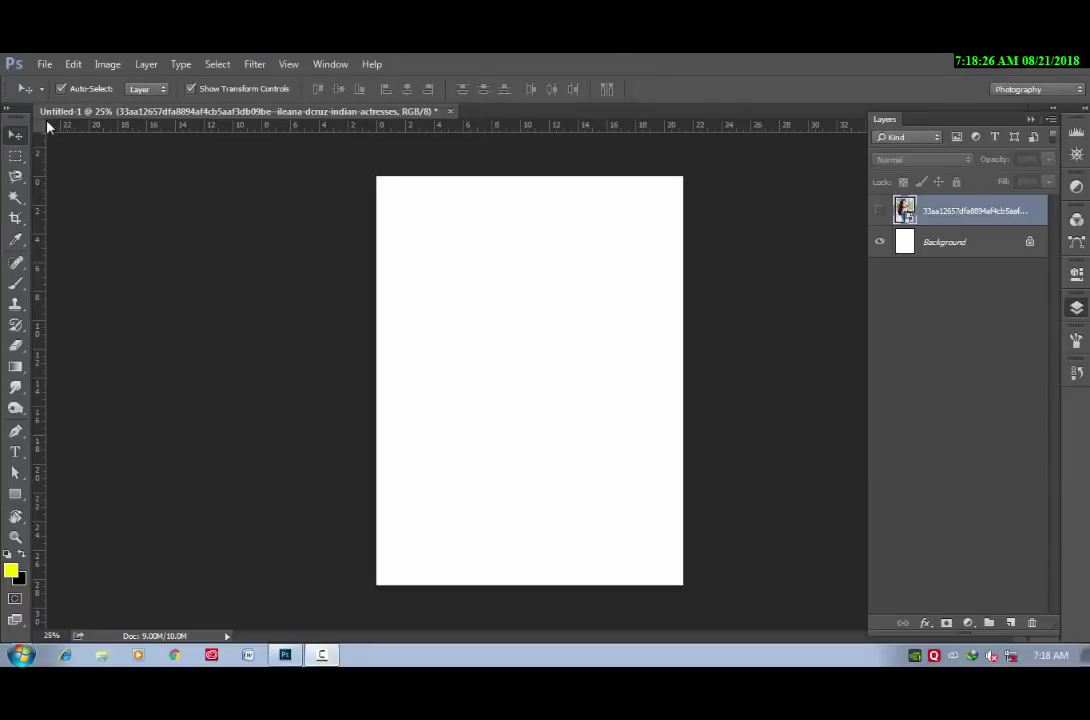
Reset the Brush tool's presets to Photoshop's default brush set, discarding the current brushes.
click(44, 66)
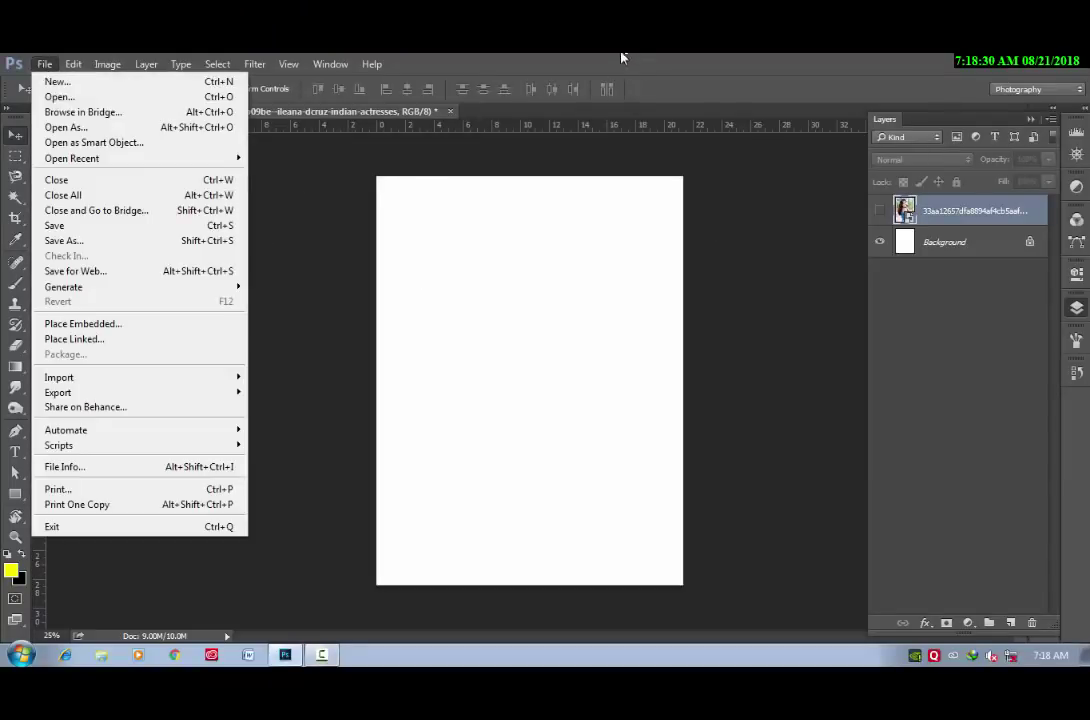
click(621, 58)
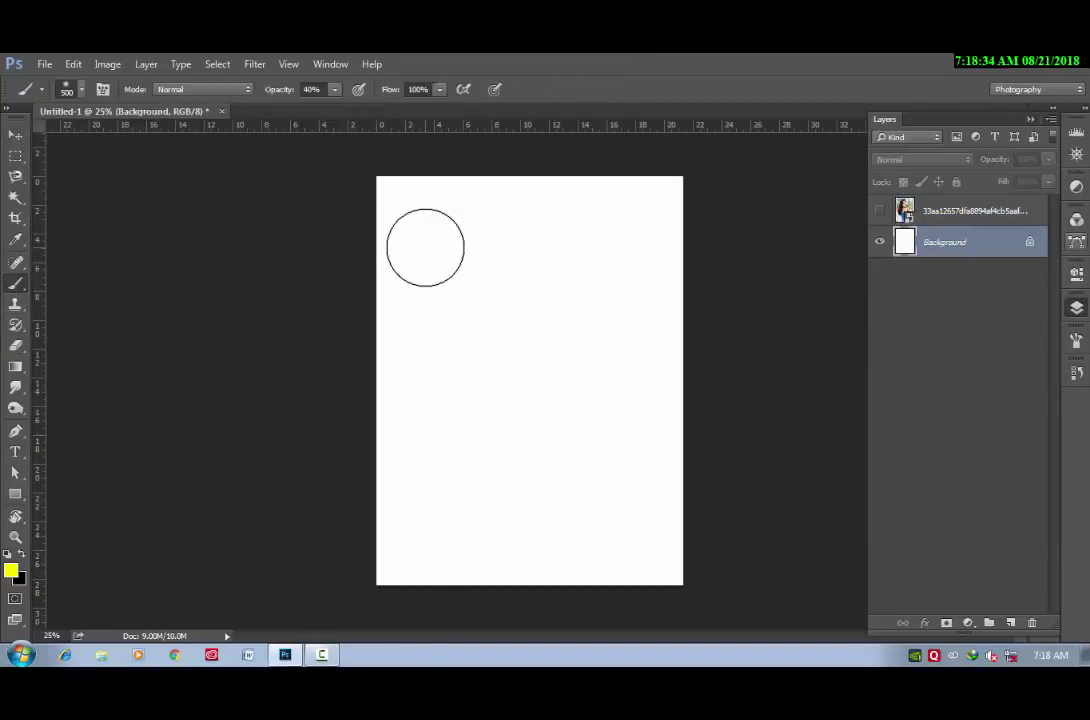
right_click(425, 247)
click(1063, 103)
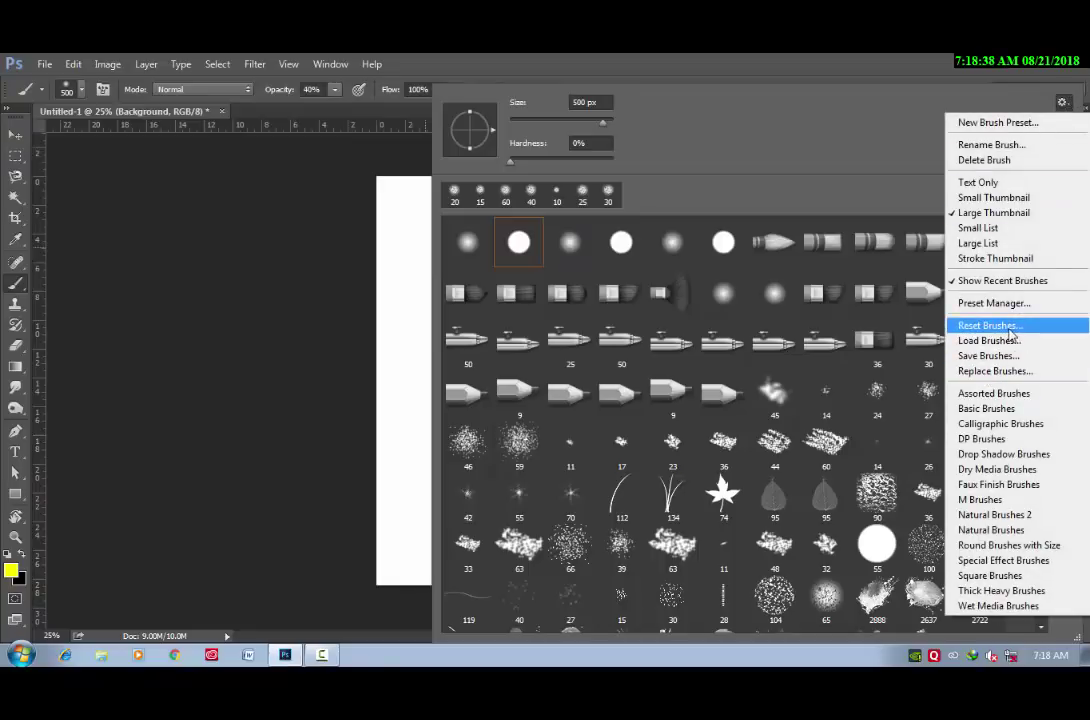
click(1011, 333)
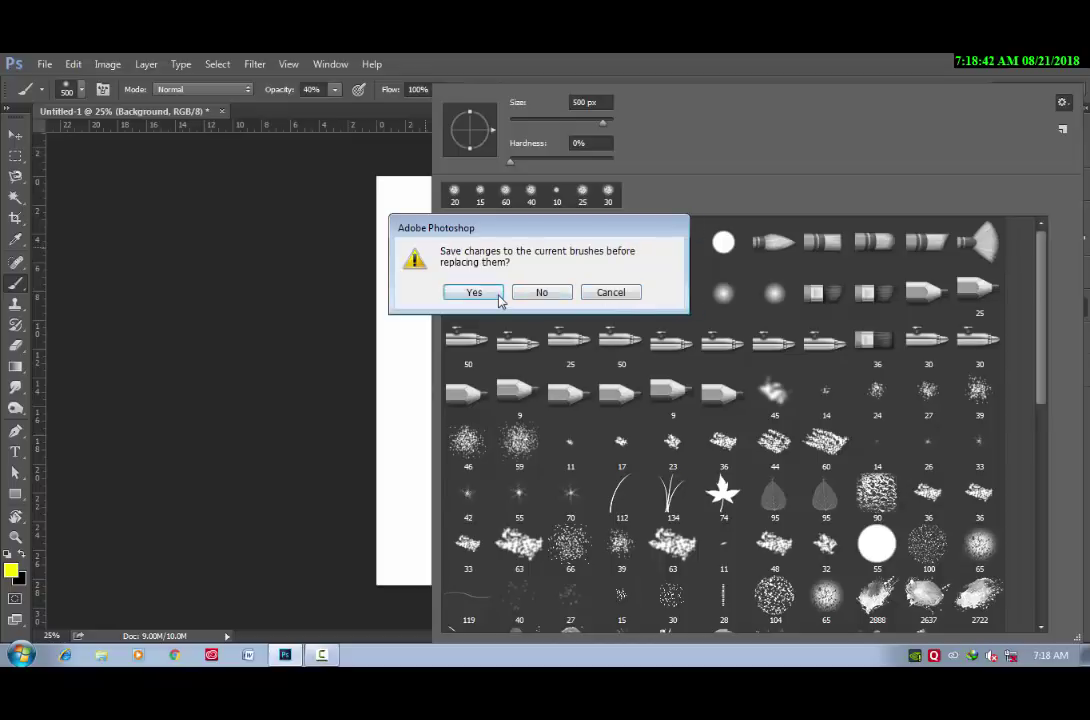
click(541, 293)
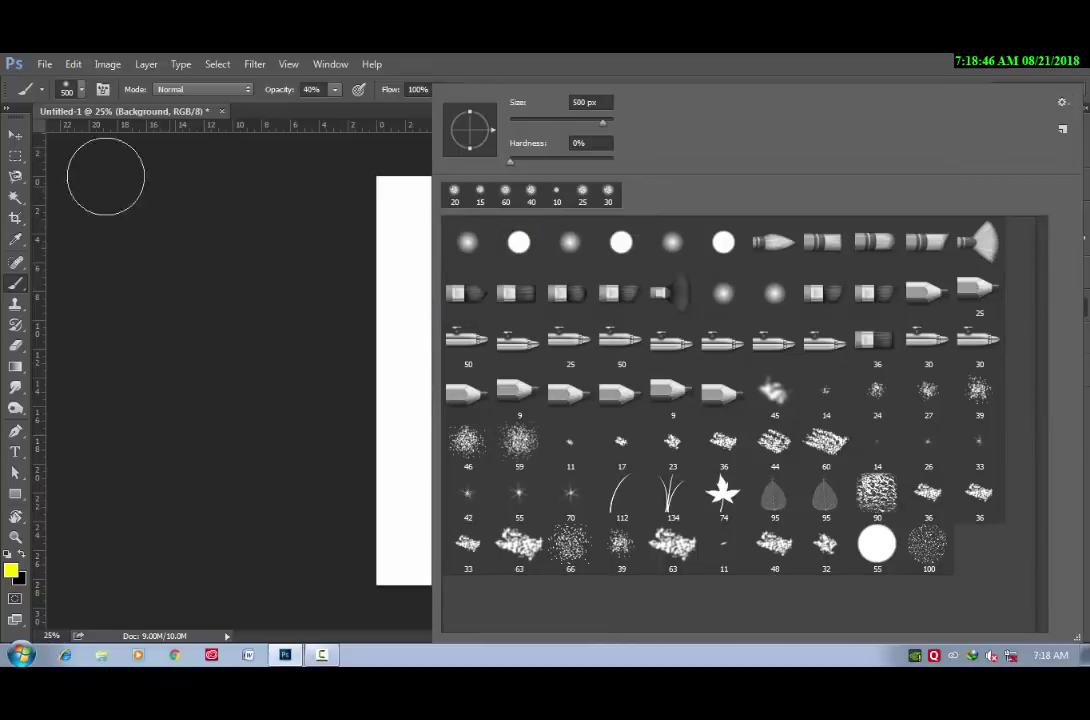
click(14, 143)
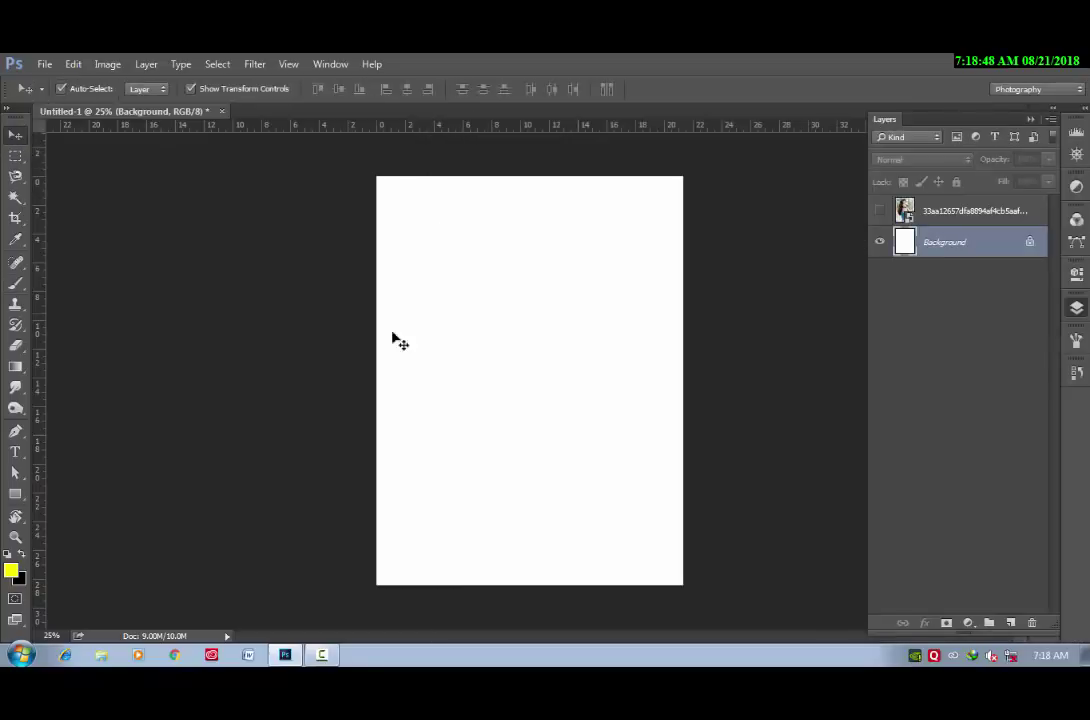
key(b)
right_click(483, 258)
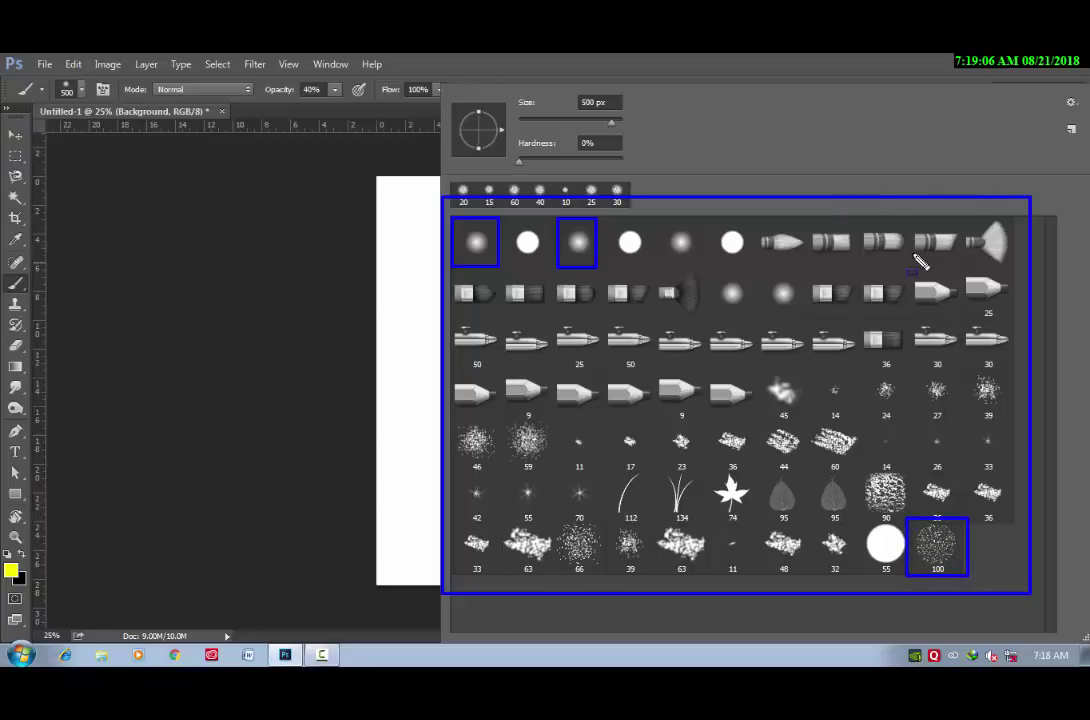
key(Escape)
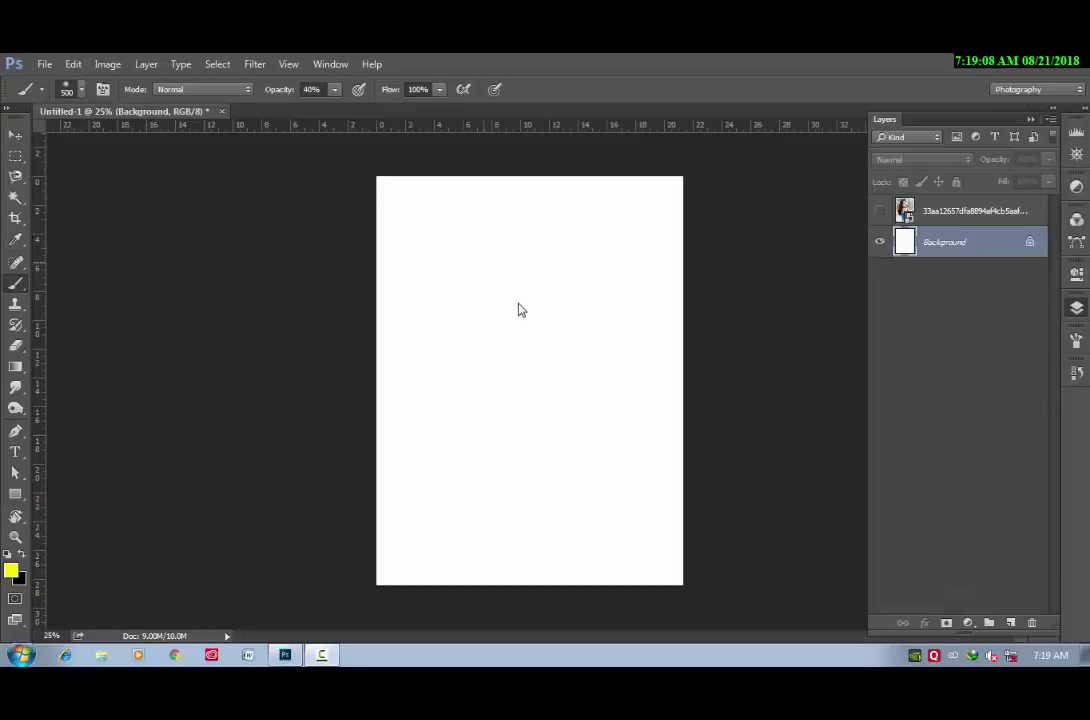
right_click(498, 286)
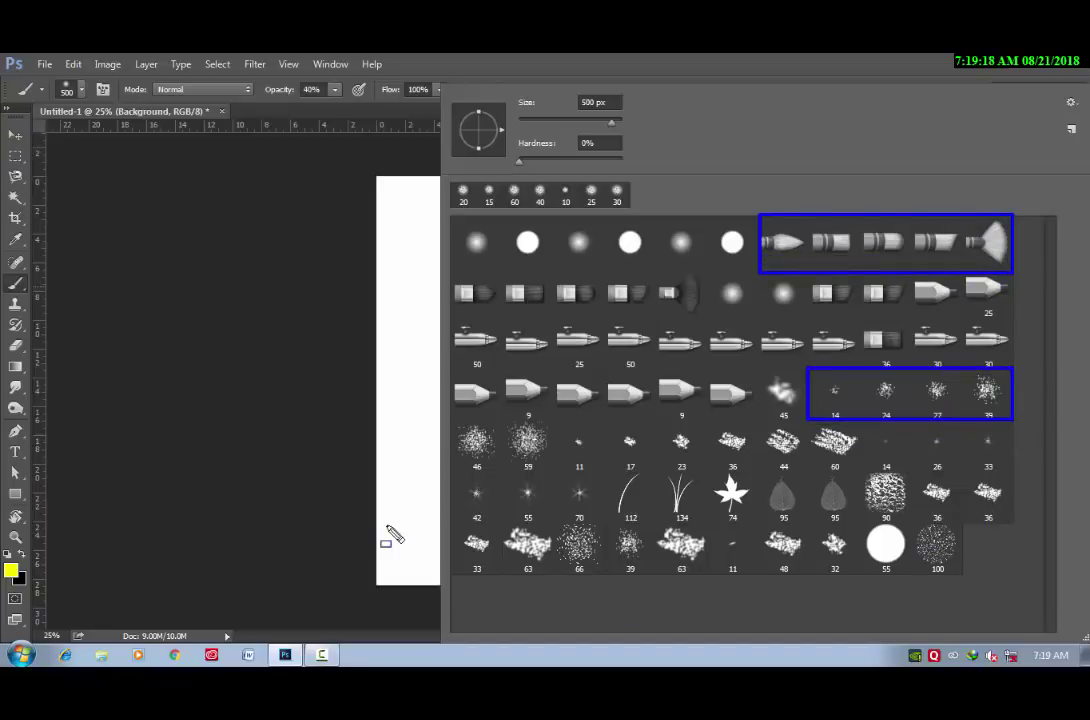
drag(445, 523, 552, 578)
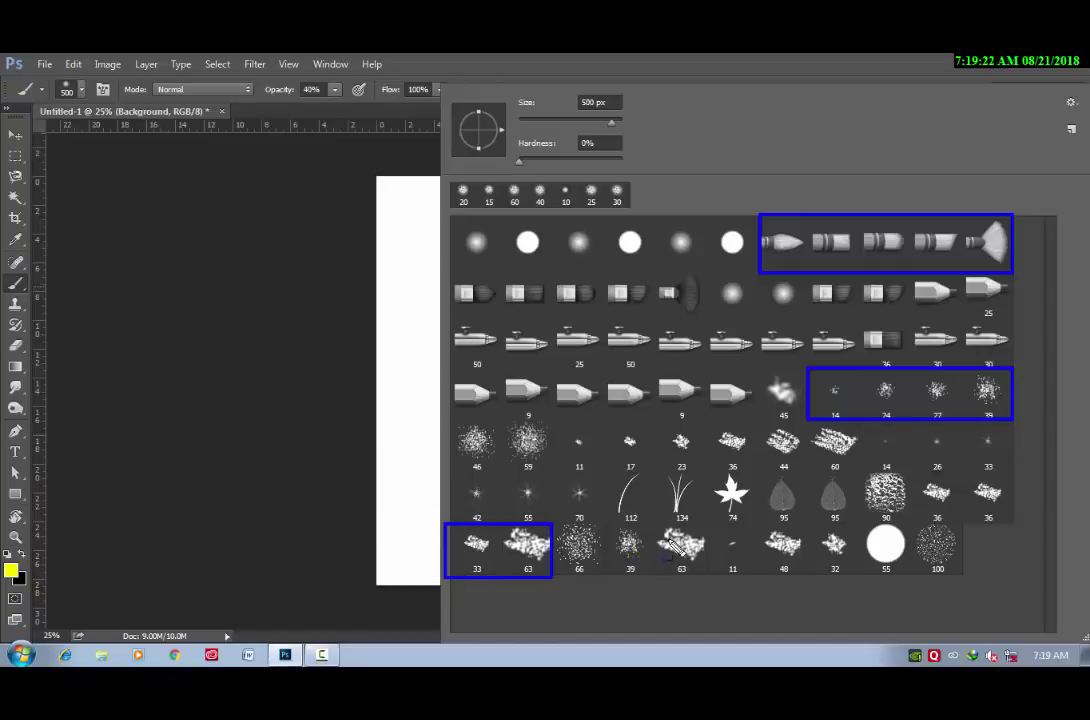
mouse_move(652, 523)
mouse_down()
mouse_move(688, 571)
mouse_move(730, 577)
mouse_up()
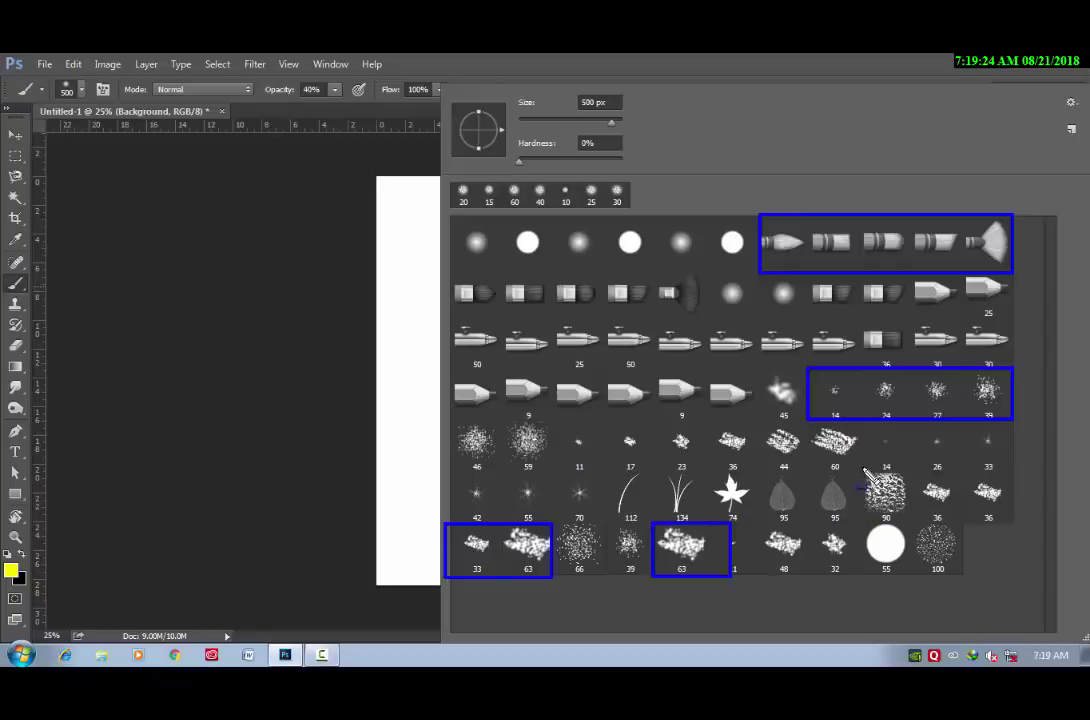
mouse_move(911, 473)
mouse_down()
mouse_move(942, 505)
mouse_move(1013, 520)
mouse_up()
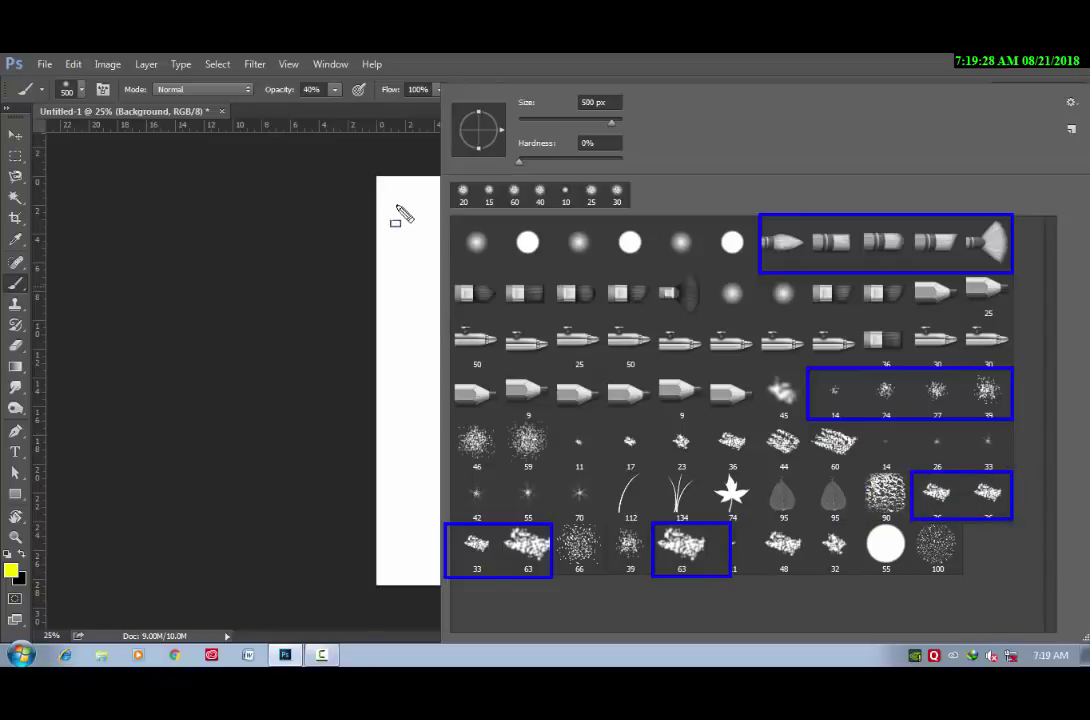
drag(448, 217, 504, 267)
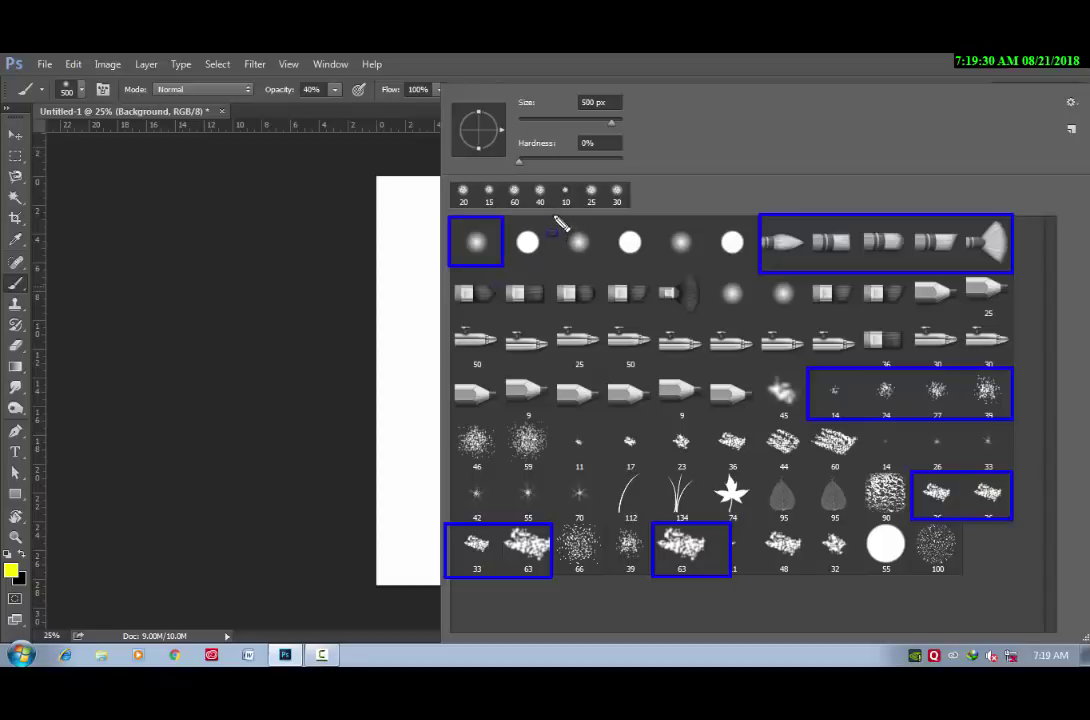
drag(552, 214, 599, 271)
drag(659, 218, 699, 272)
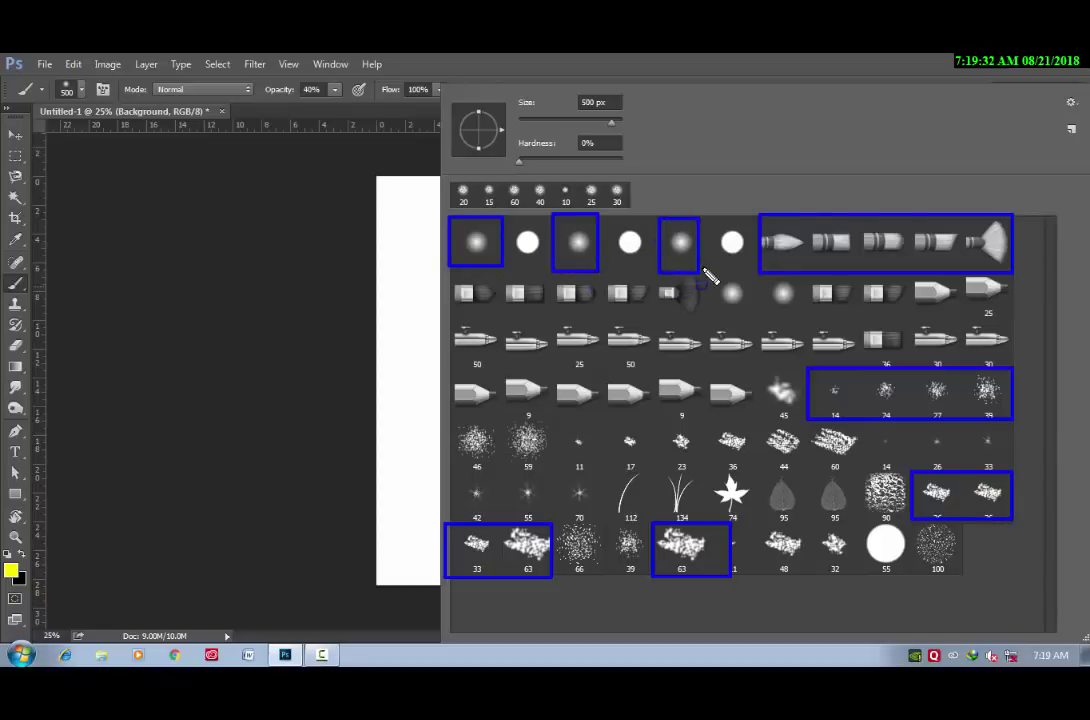
drag(768, 213, 1030, 272)
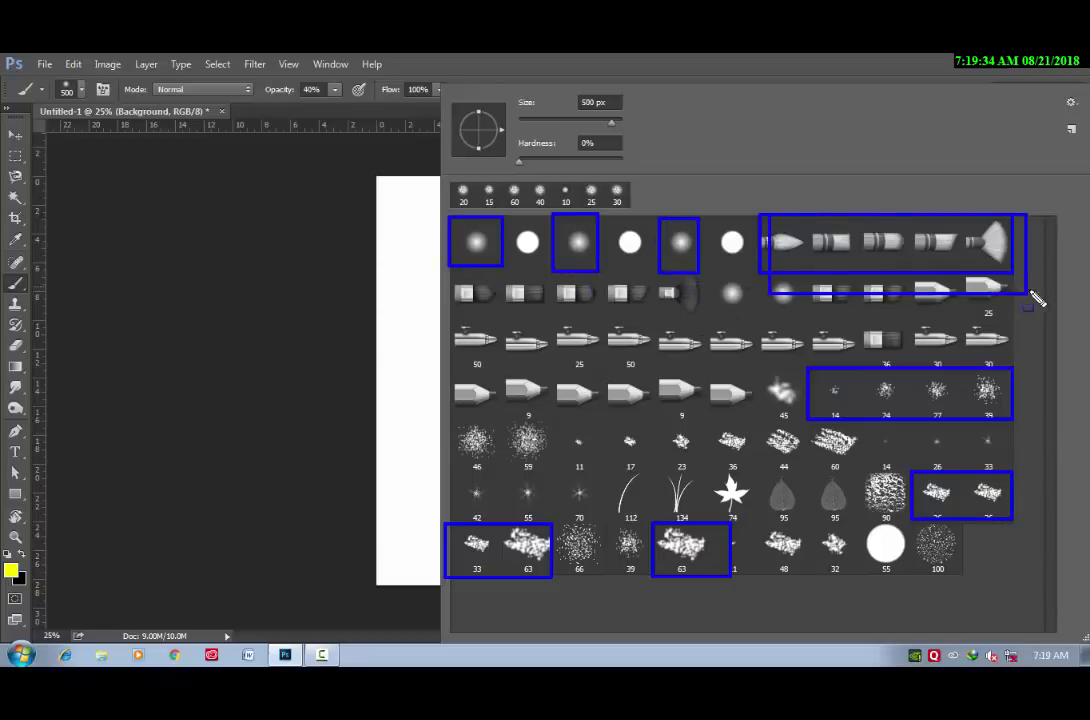
drag(438, 271, 715, 325)
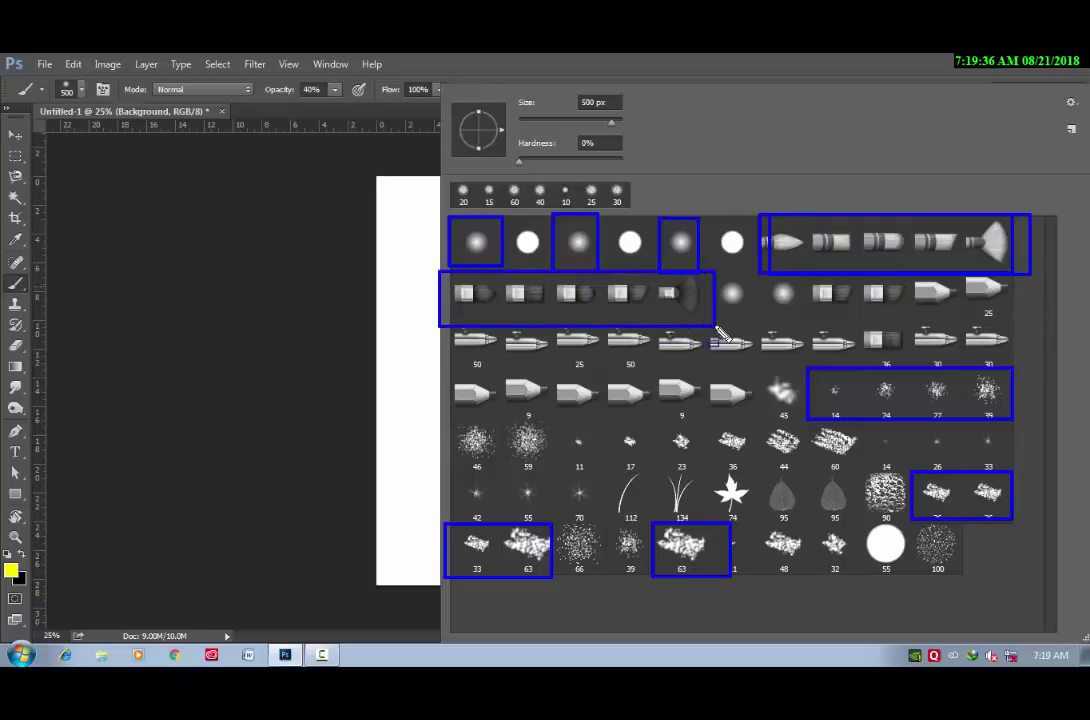
drag(448, 277, 720, 328)
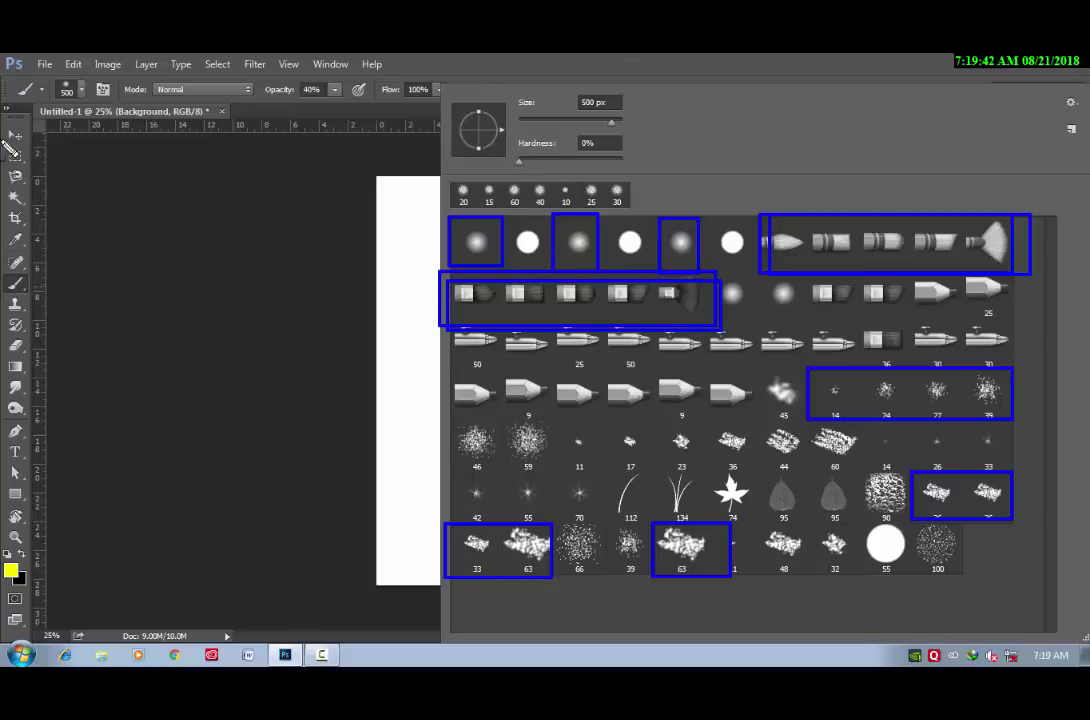
Create a new 200 × 200 px white document, Untitled-2, fitted to the window.
key(Escape)
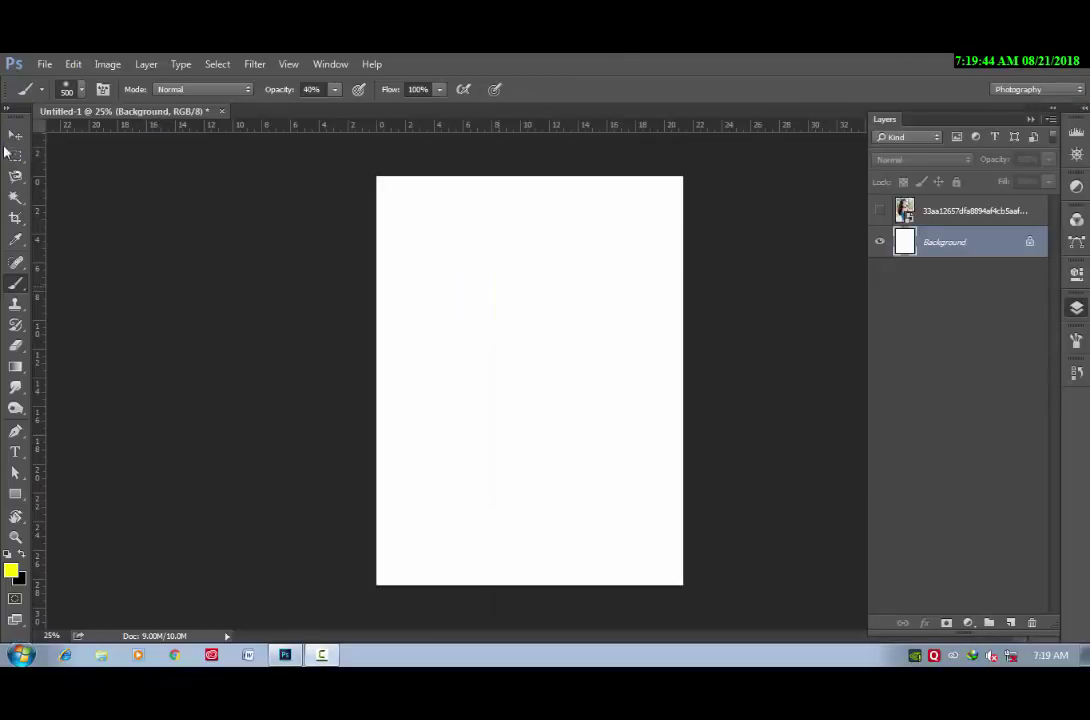
click(15, 137)
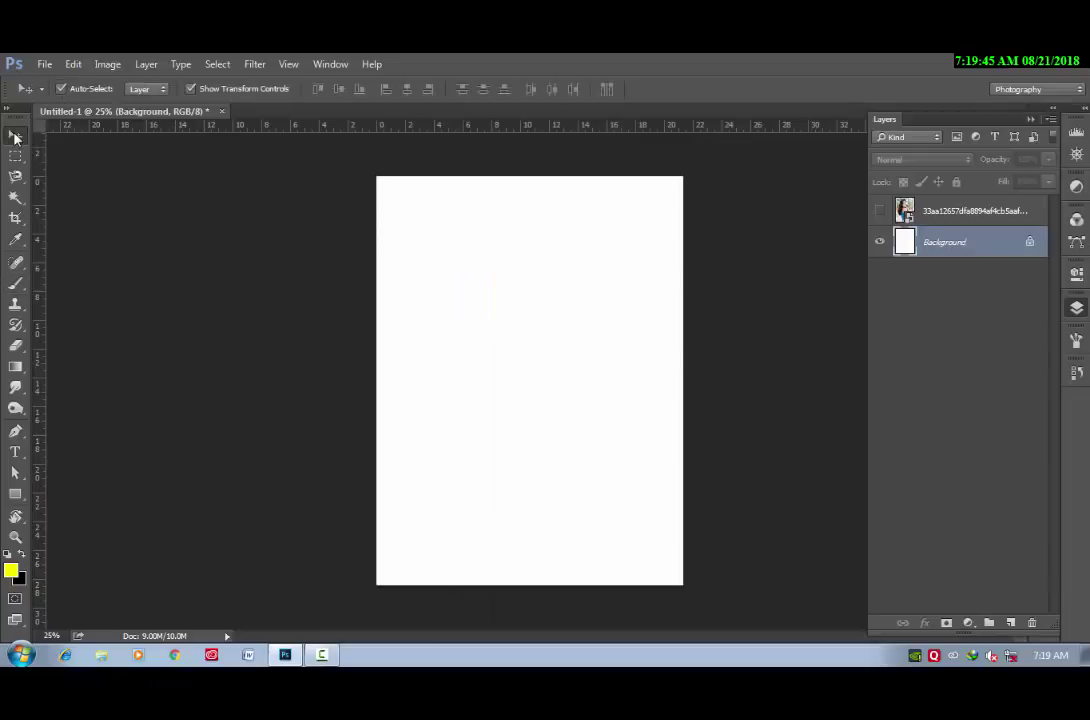
click(44, 64)
click(50, 81)
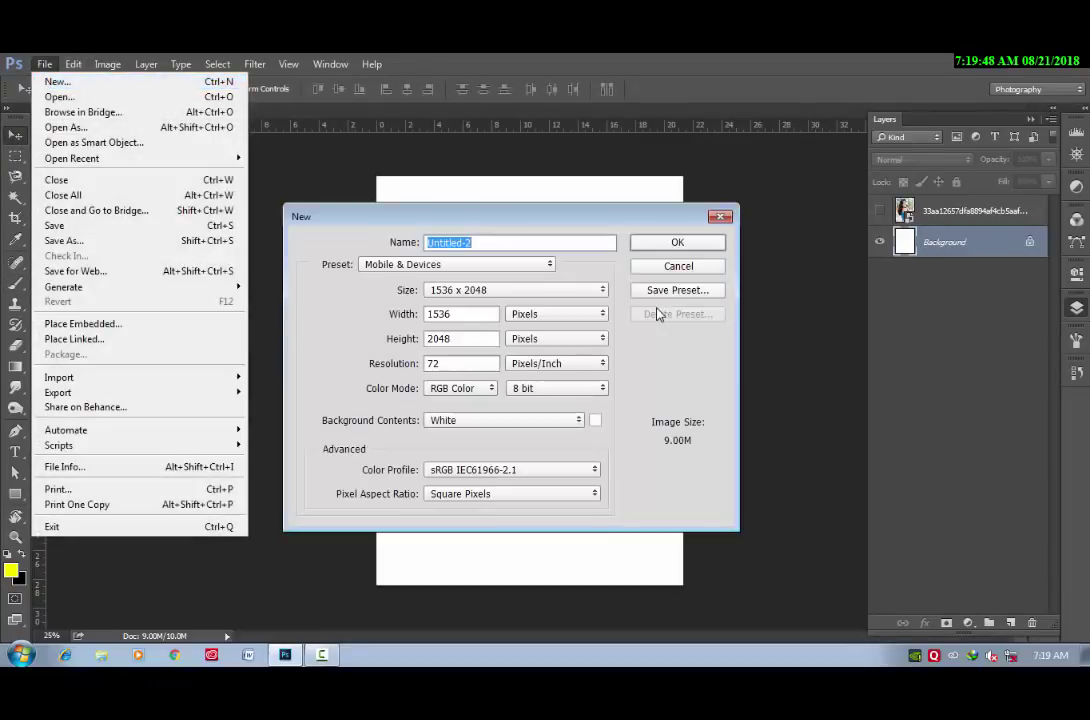
double_click(495, 314)
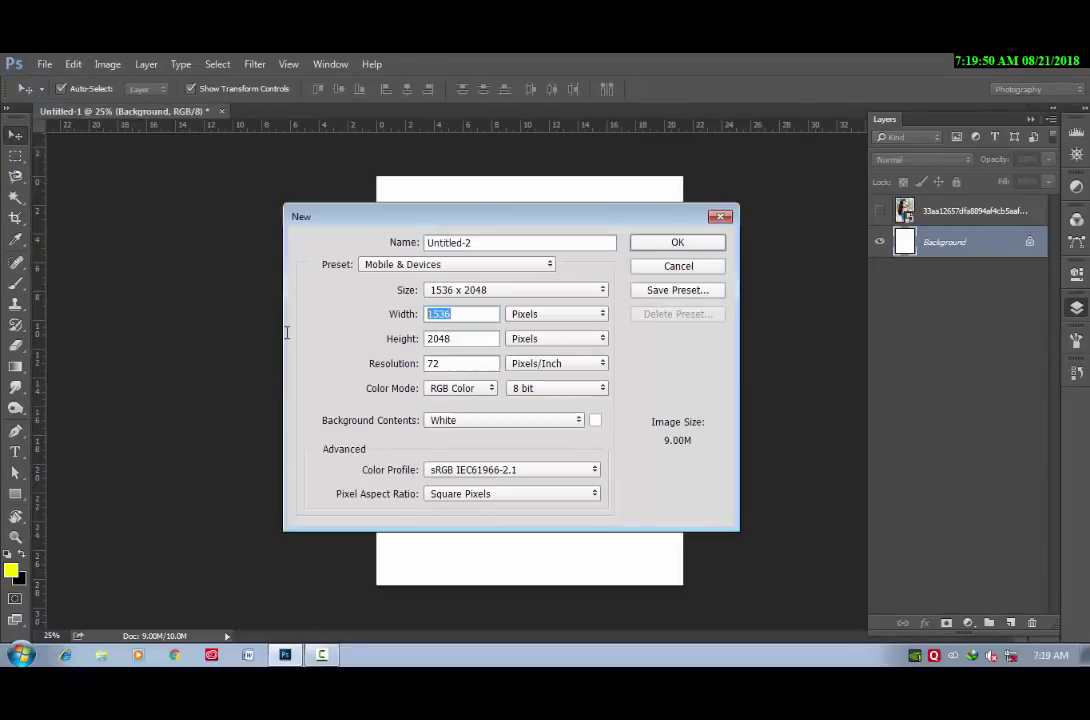
text(200)
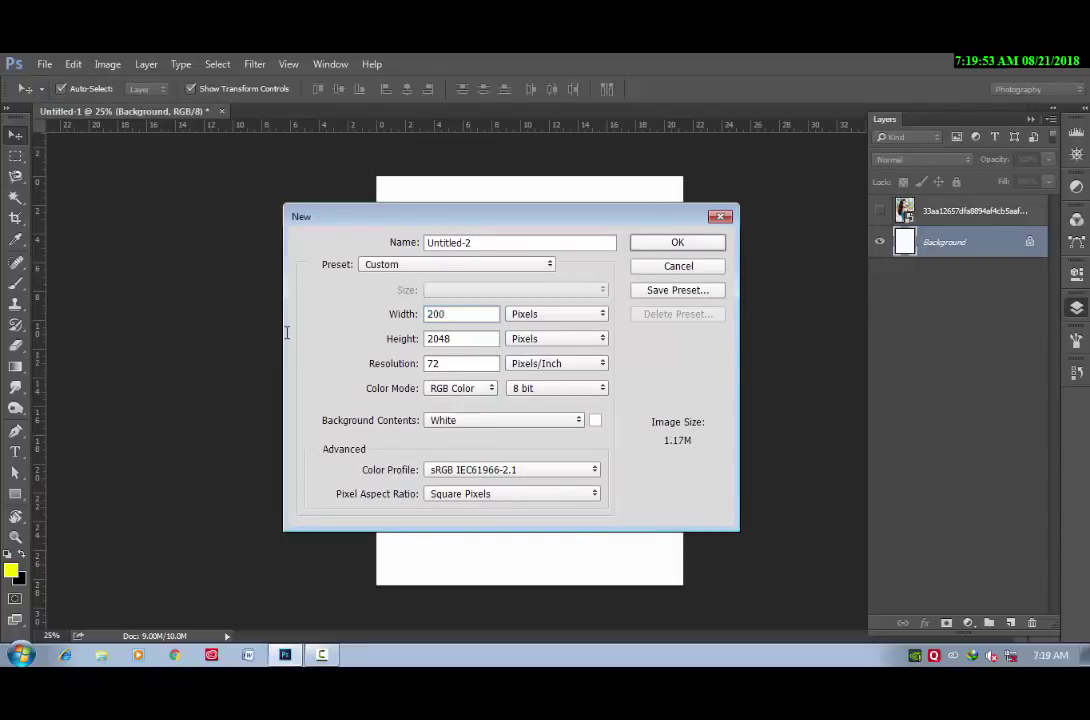
key(Tab)
text(2)
key(Return)
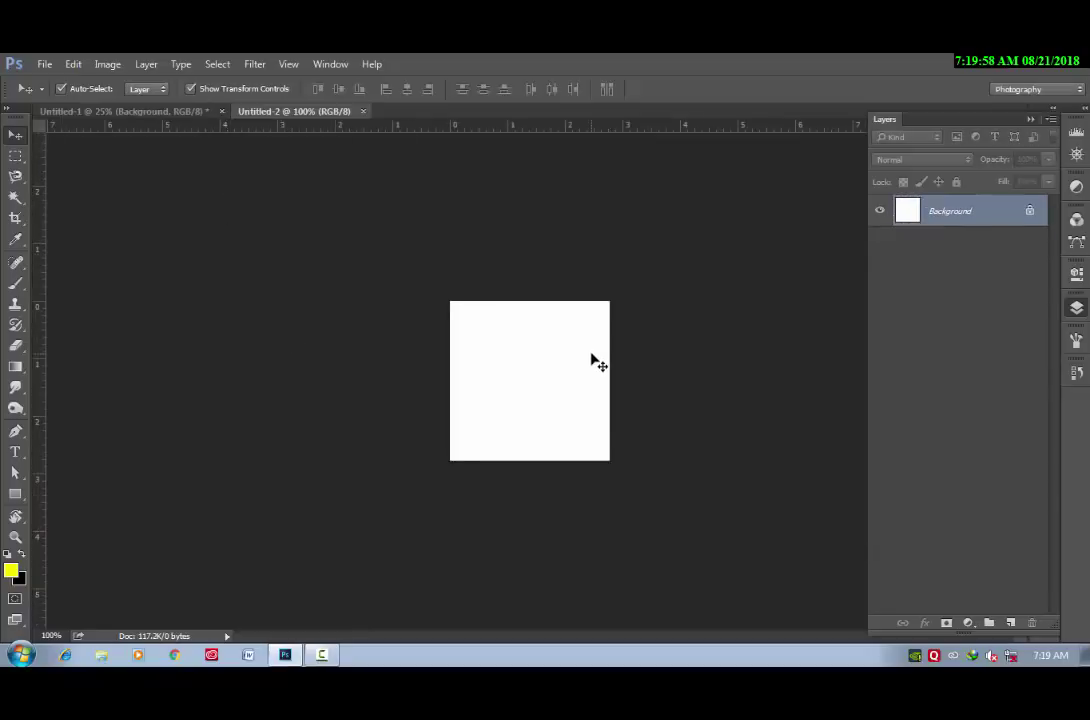
key(ctrl+0)
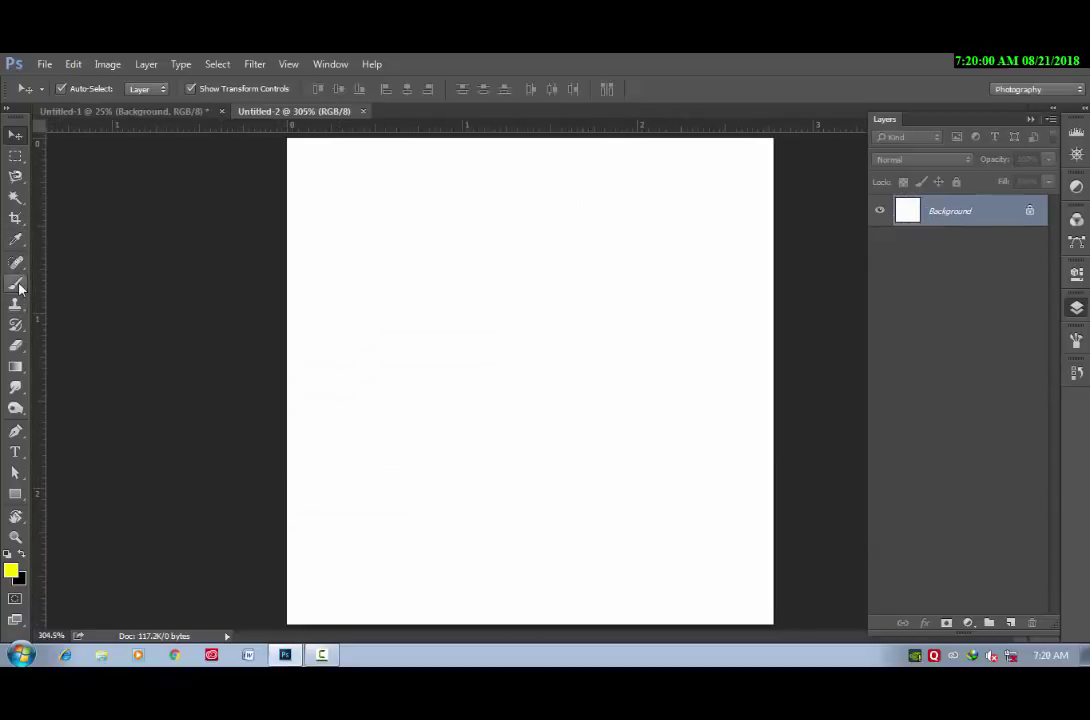
Make the Brush tool a 5 px brush with 100% hardness.
click(18, 287)
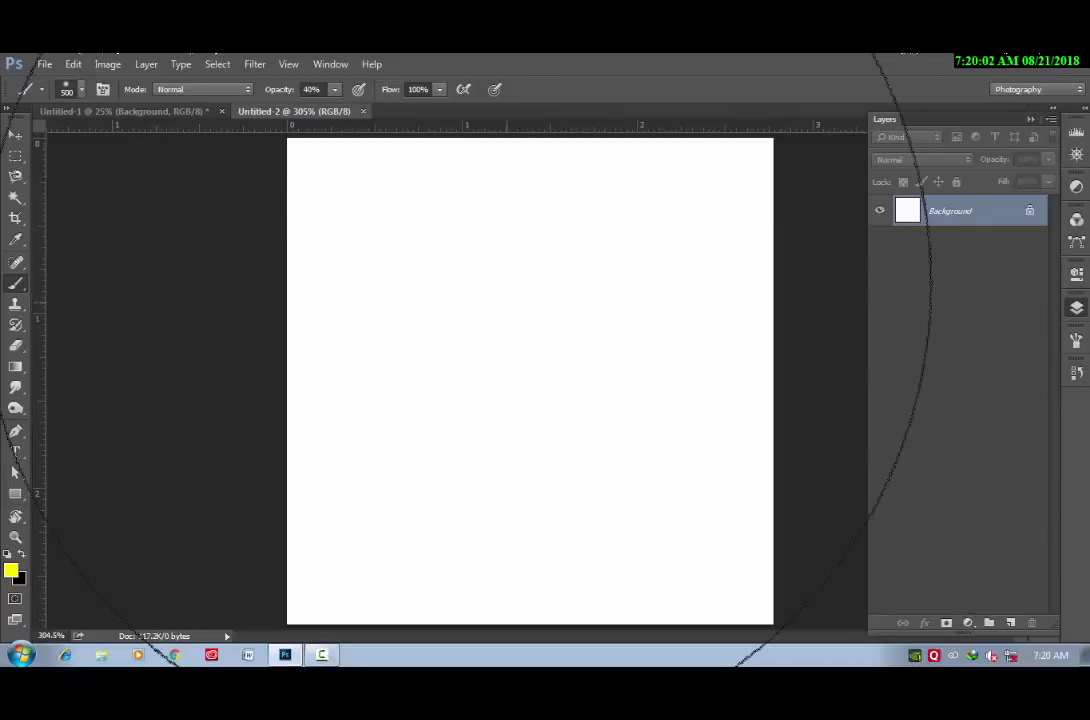
right_click(458, 289)
right_click(458, 289)
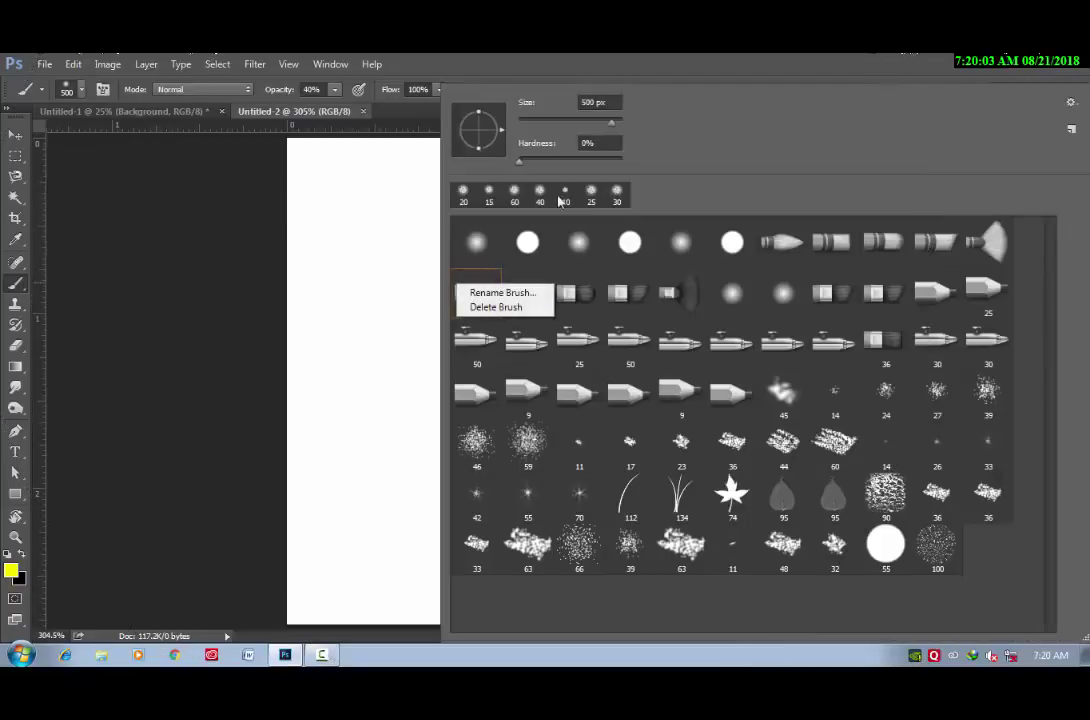
click(533, 126)
click(536, 123)
text(5)
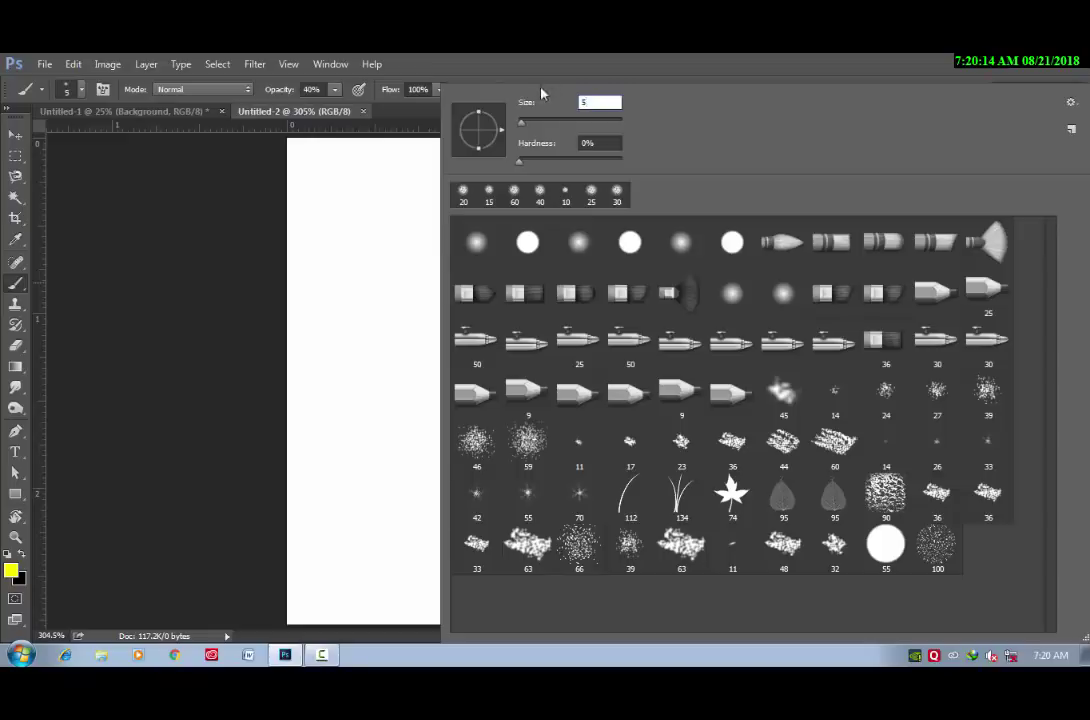
key(Tab)
text(100)
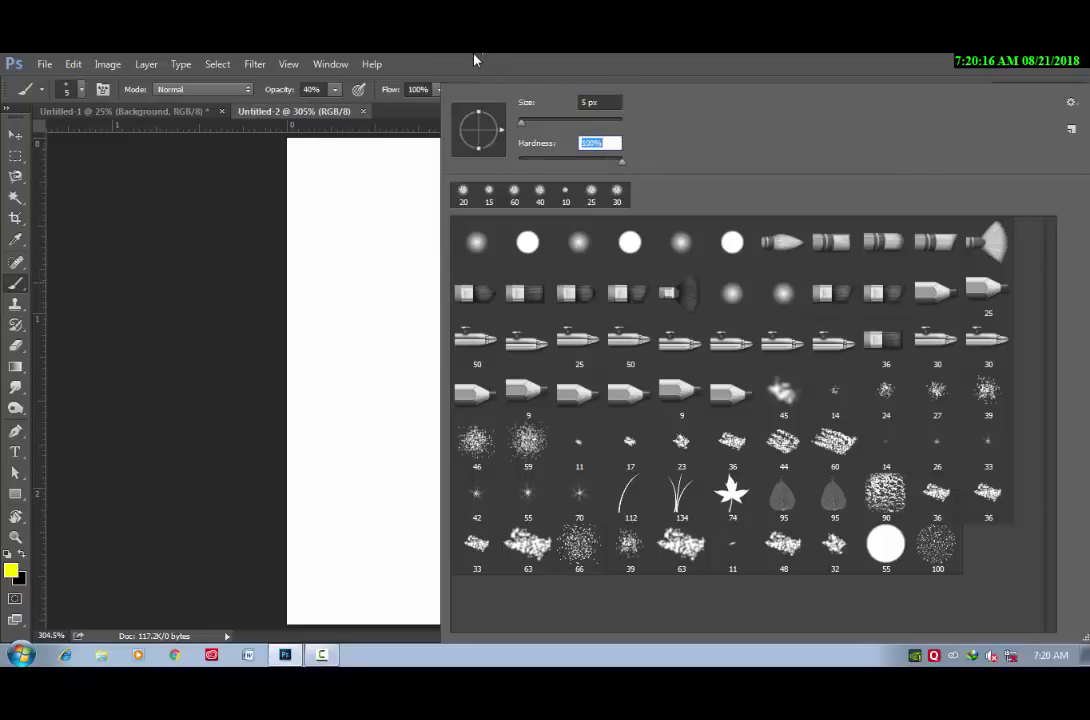
click(475, 60)
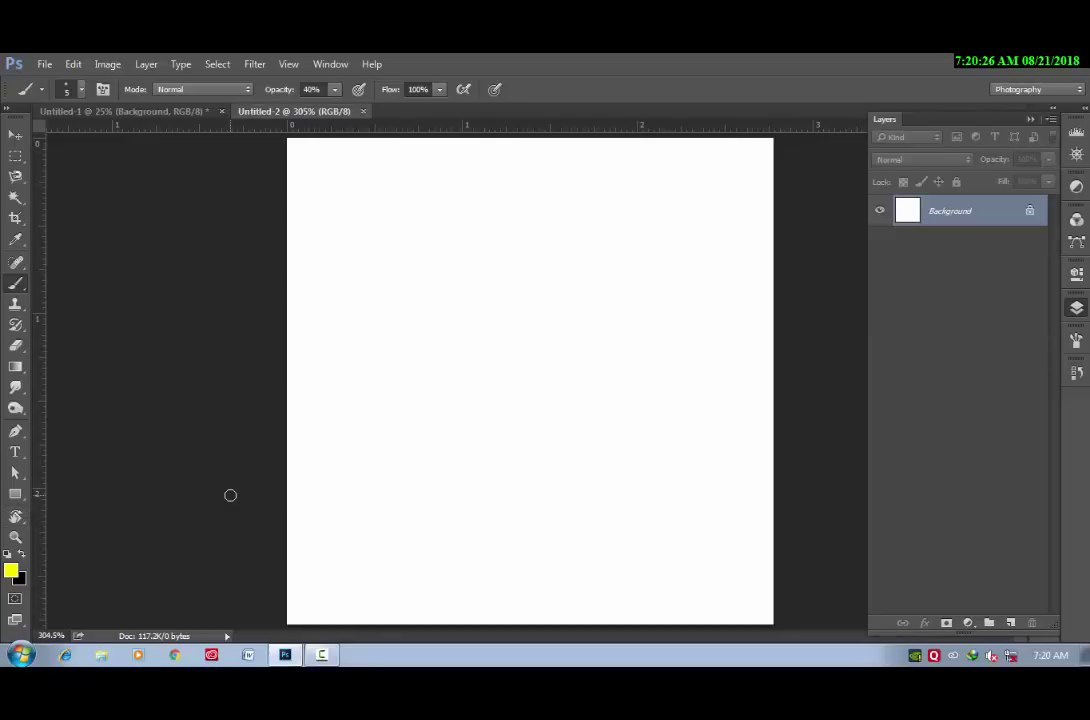
Undo the stray dab, then stamp nineteen scattered black 5 px dots across the canvas centre.
key(d)
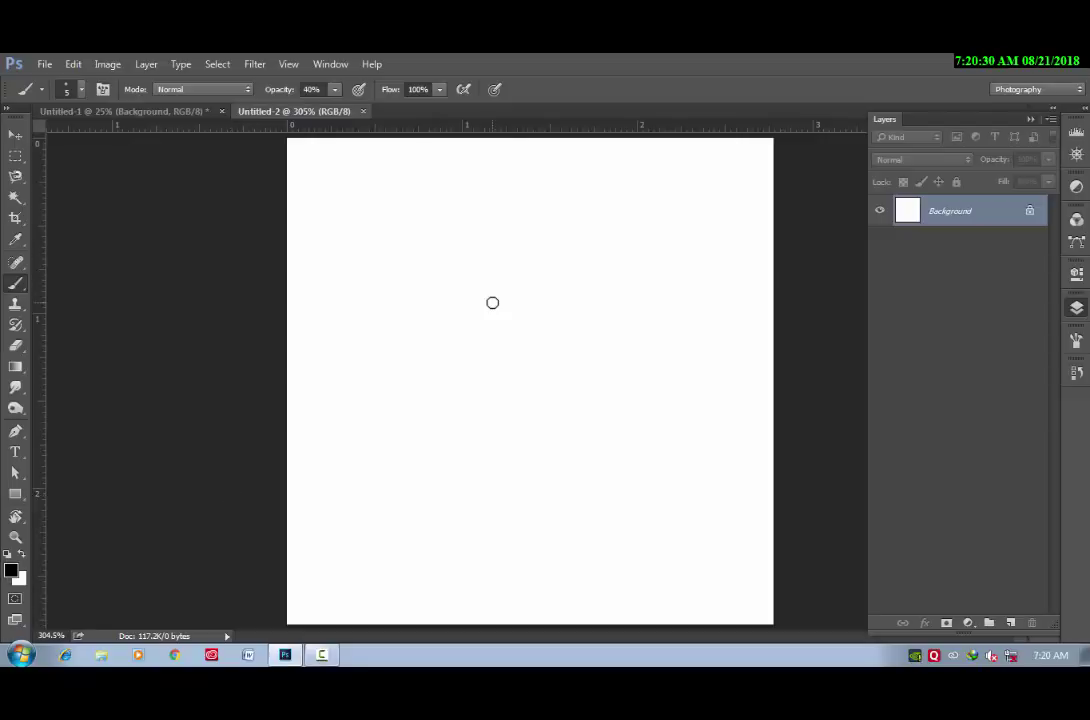
key(ctrl+z)
click(492, 302)
click(482, 359)
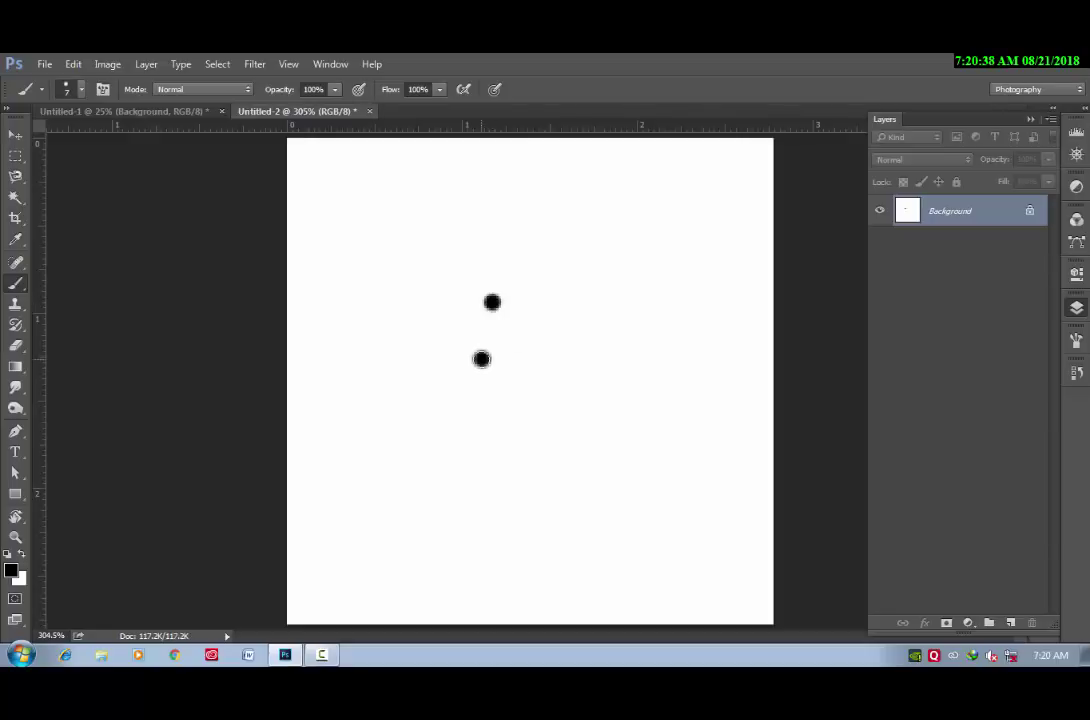
click(557, 318)
click(557, 440)
click(537, 376)
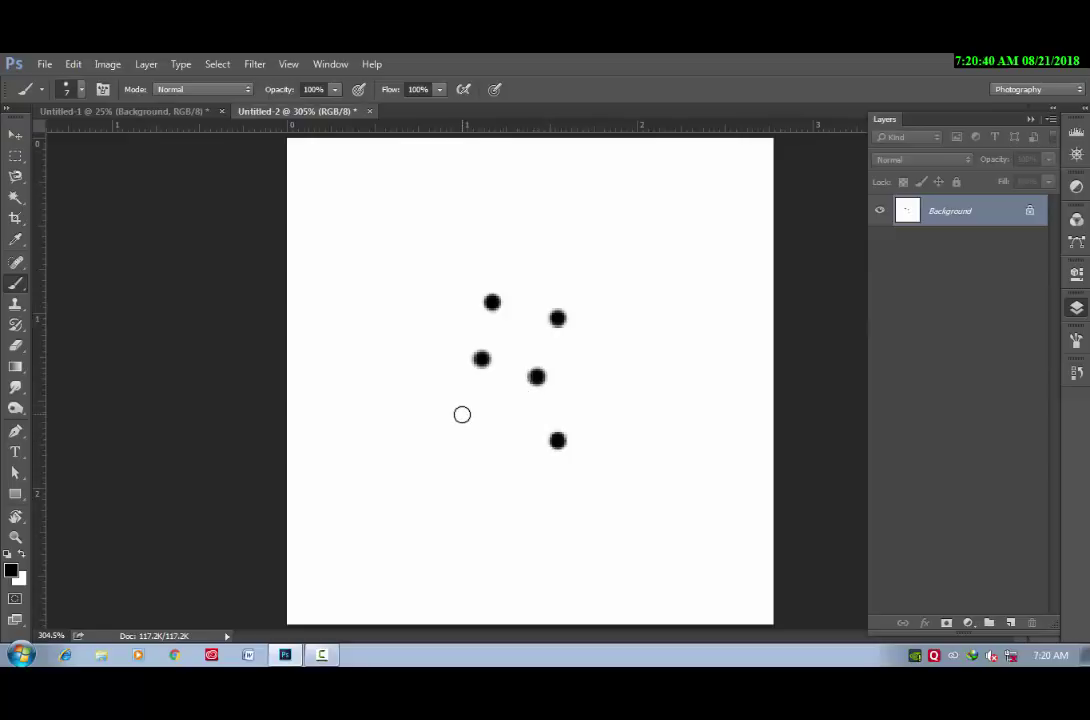
click(462, 414)
click(497, 459)
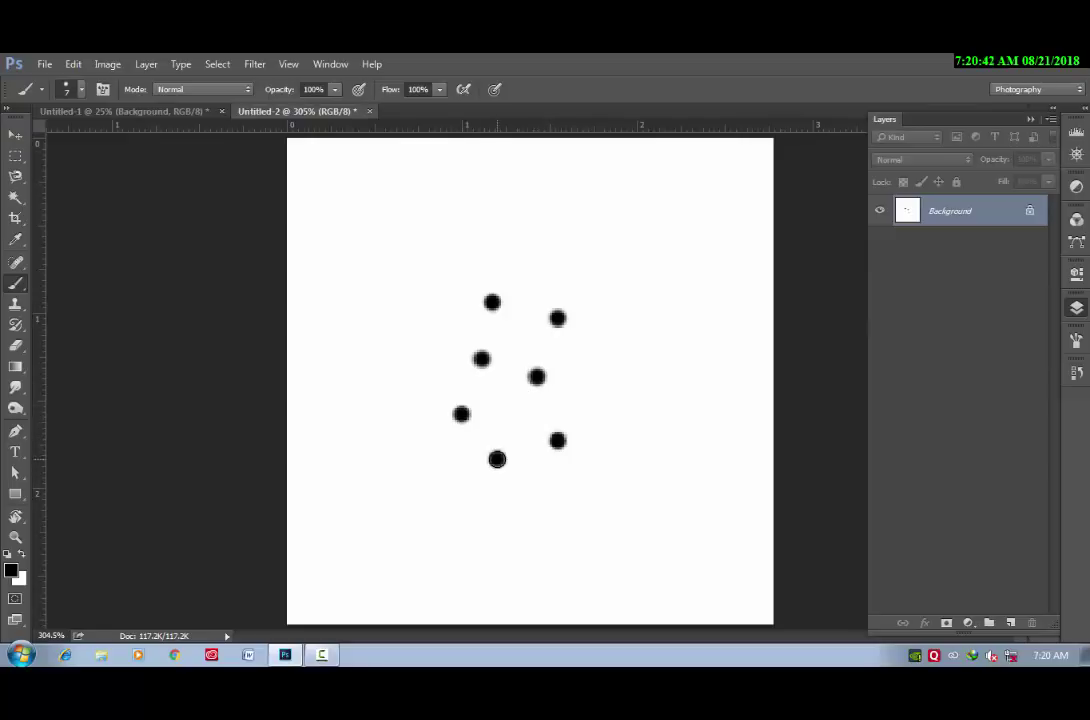
click(610, 387)
click(421, 324)
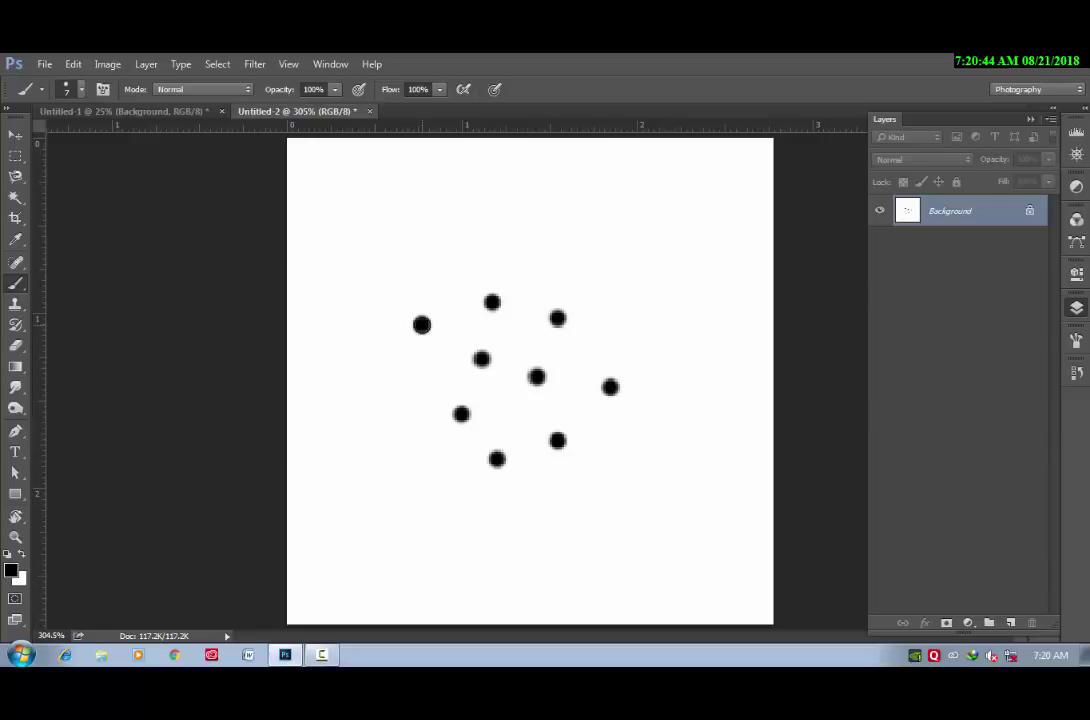
click(487, 246)
click(571, 254)
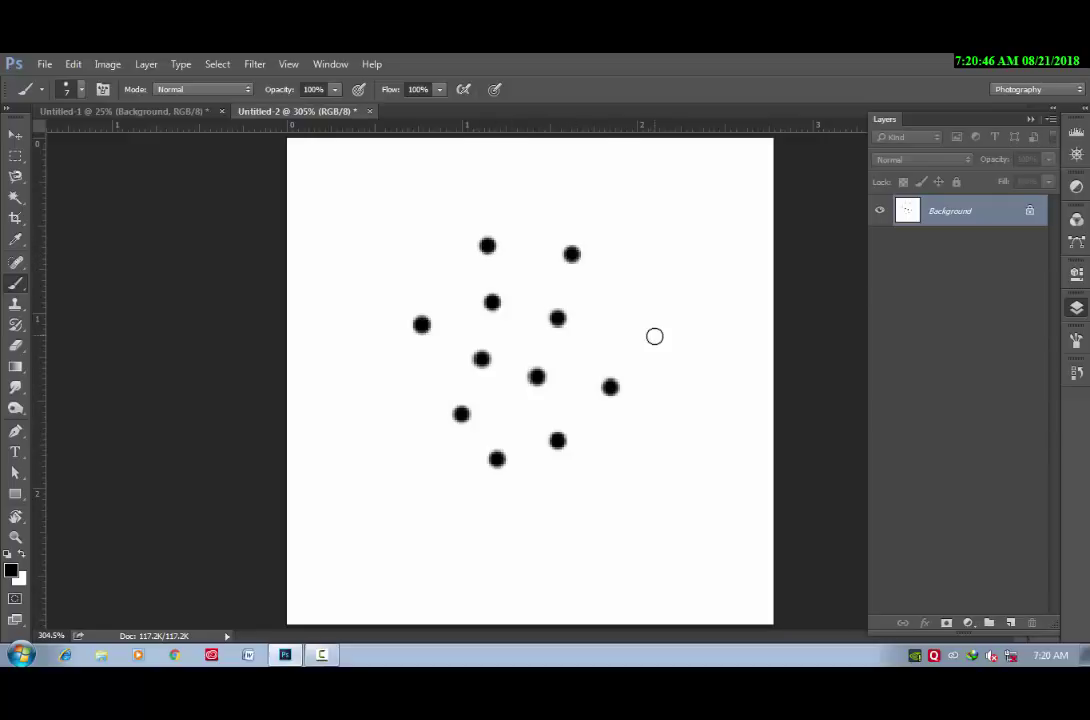
click(649, 334)
click(402, 392)
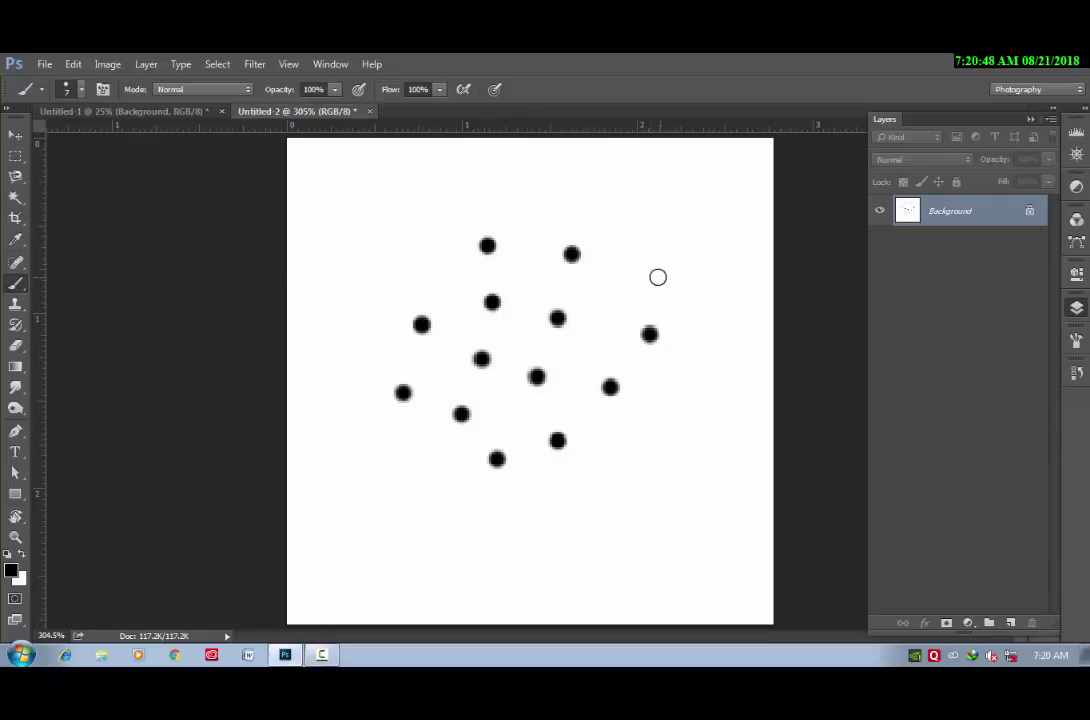
click(628, 275)
click(420, 256)
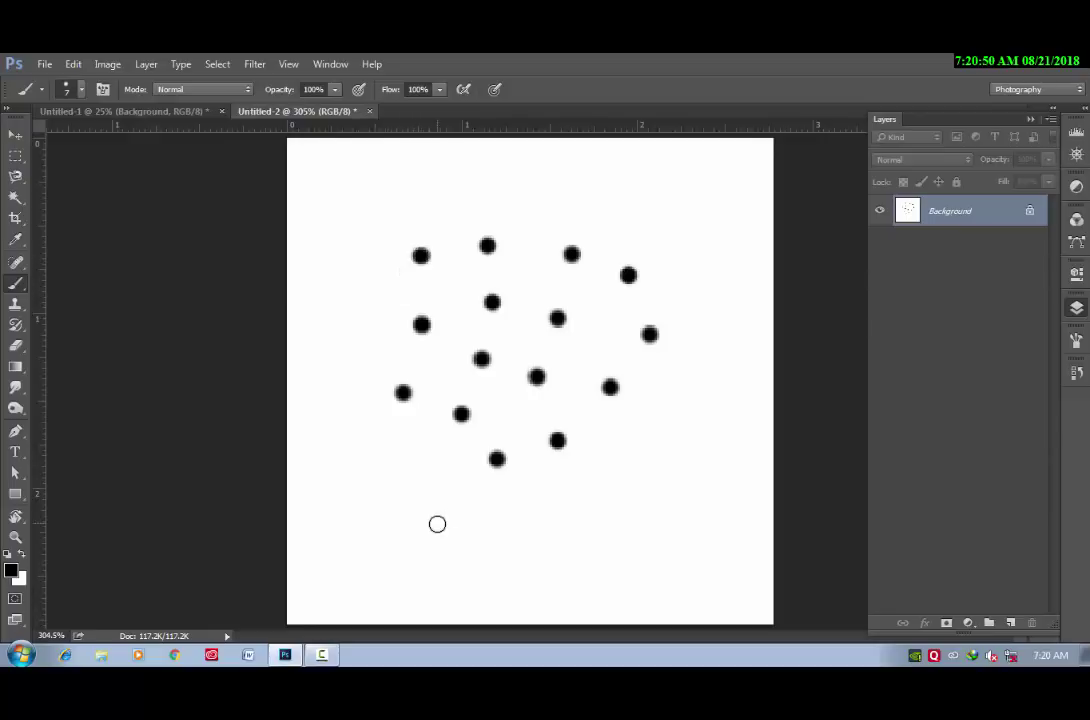
click(425, 469)
click(529, 520)
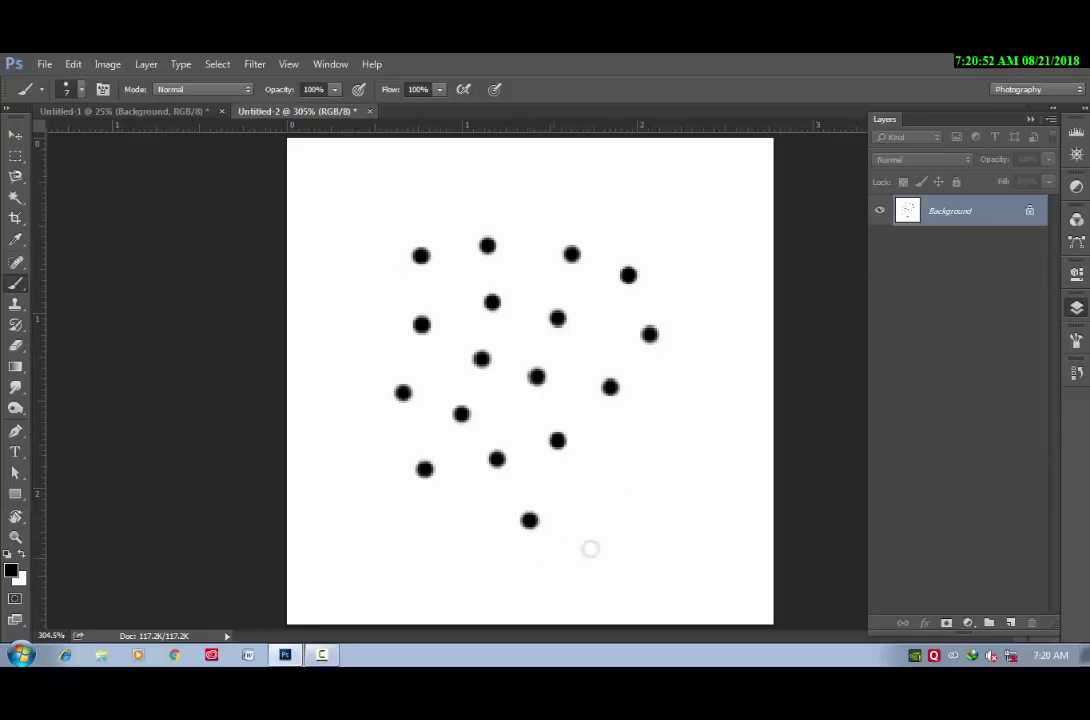
click(622, 487)
click(667, 421)
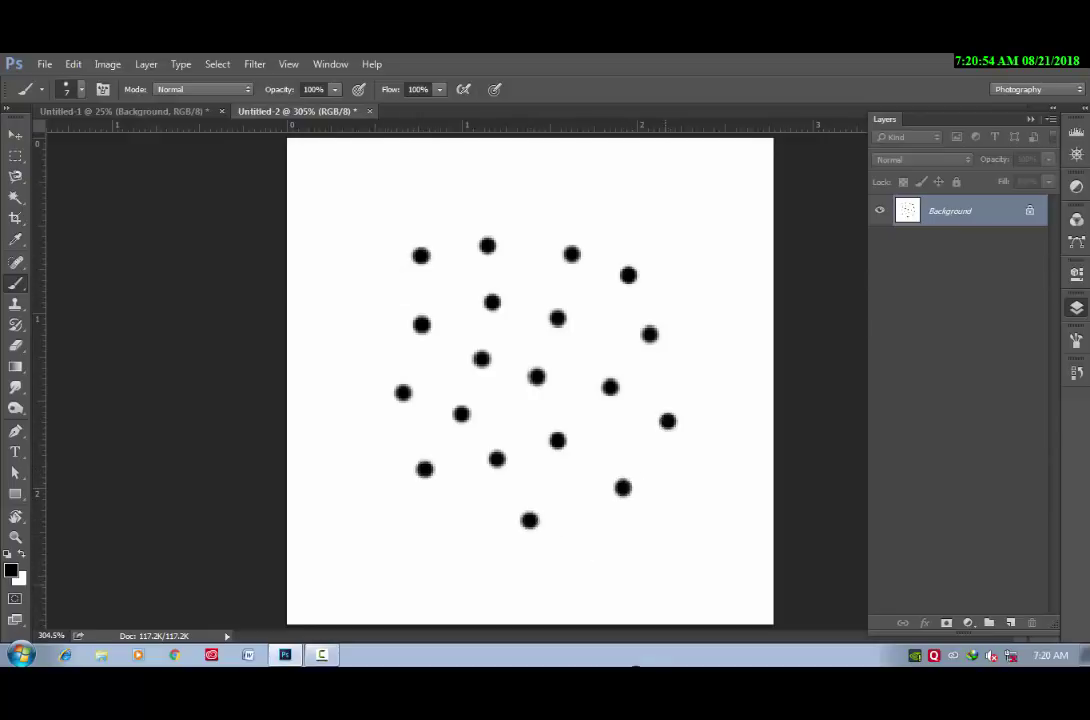
click(17, 137)
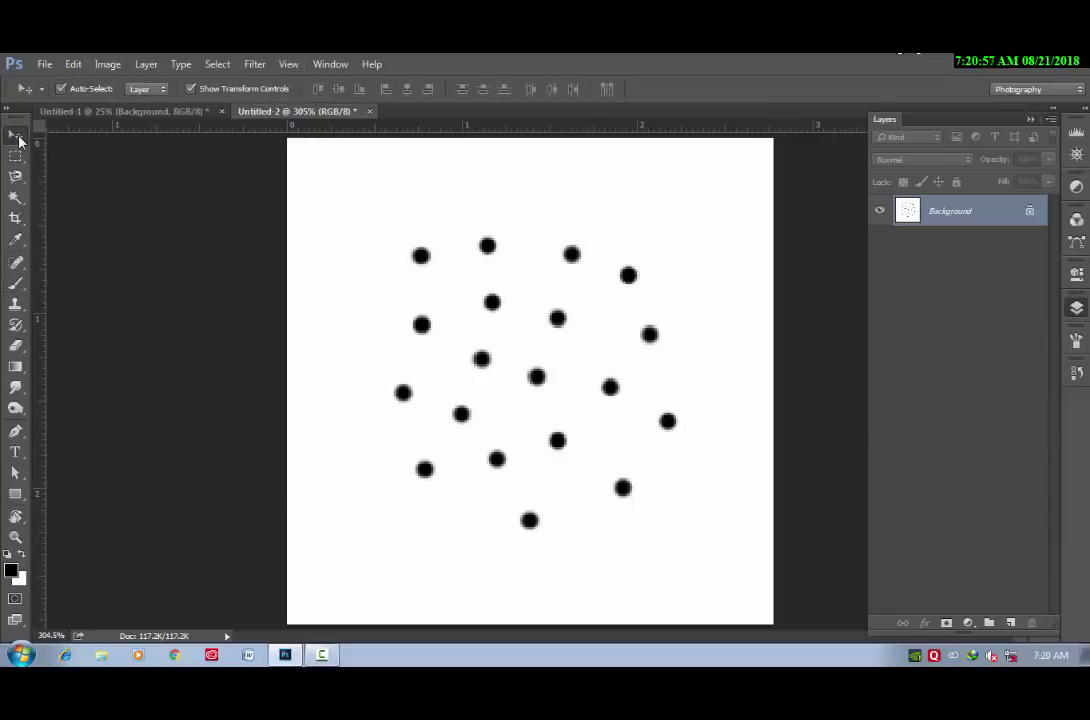
click(72, 65)
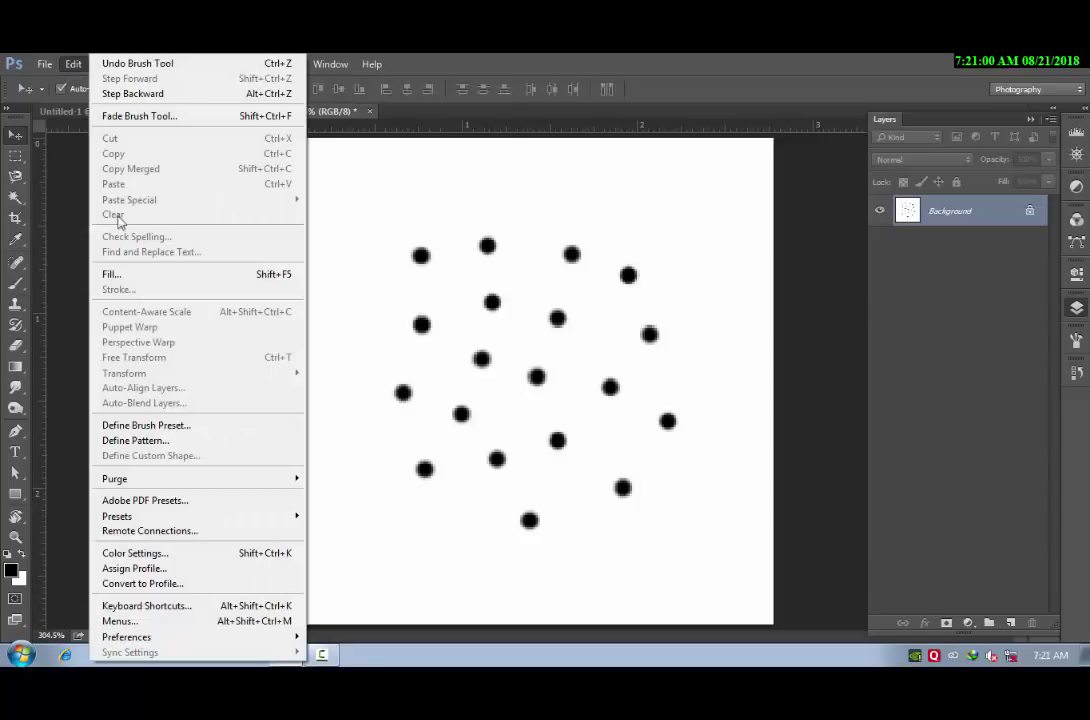
Define the dot pattern as a brush preset named 'hair brush 1'.
click(195, 426)
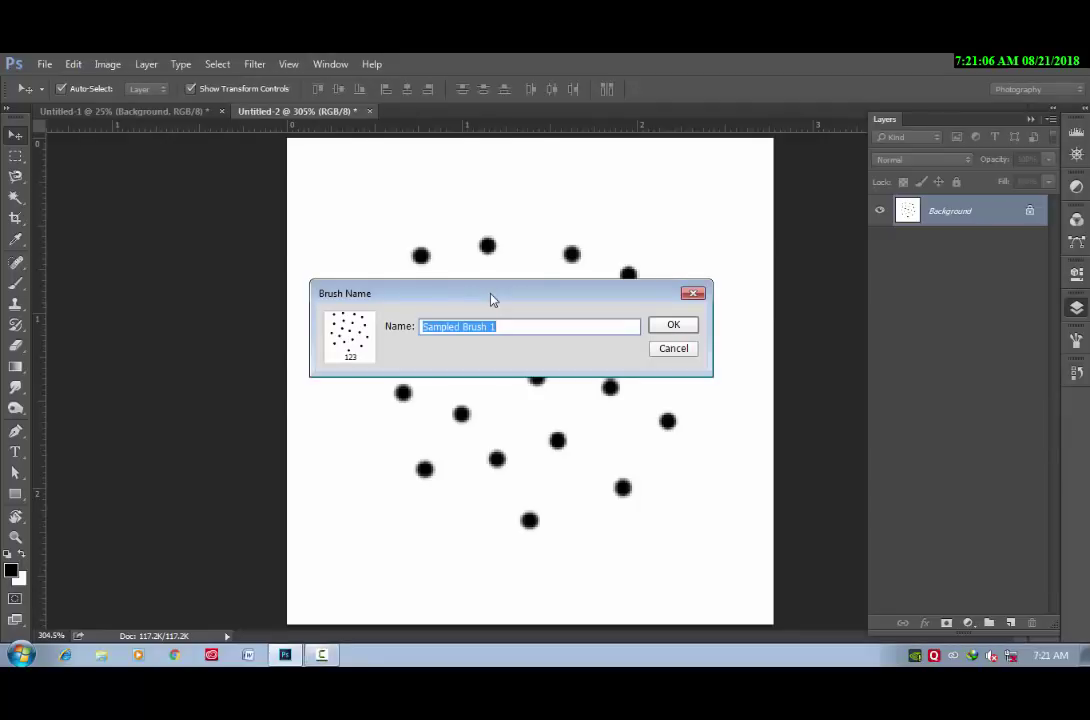
text(hair b)
text(rush 1)
click(673, 325)
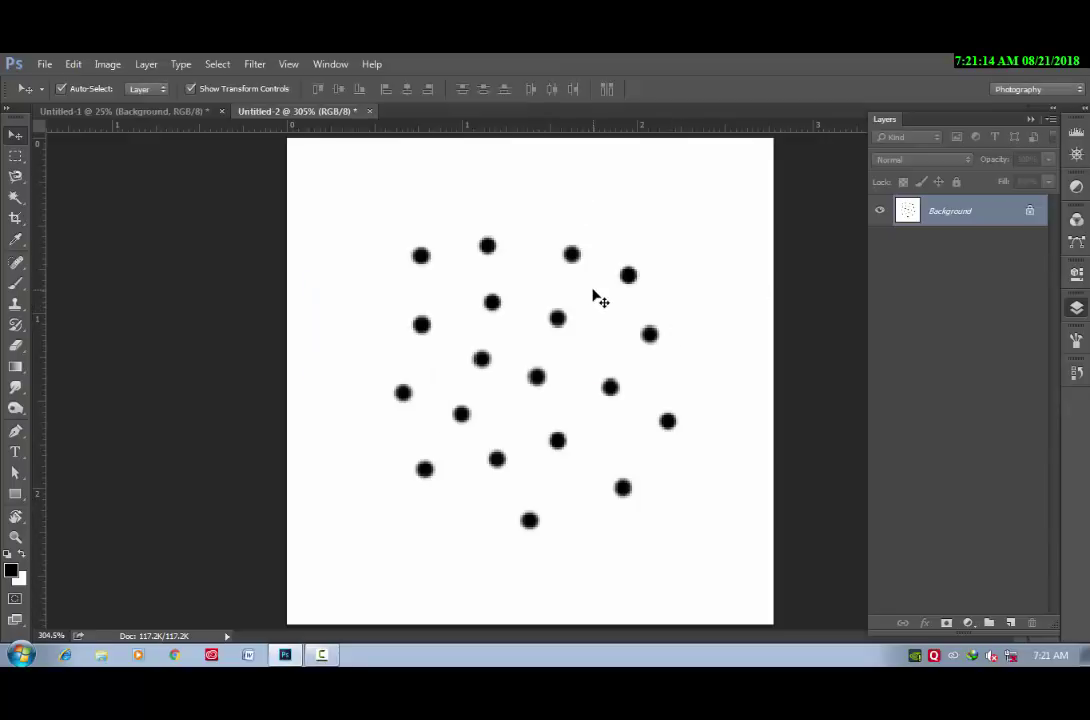
Clear the canvas and switch to the plain hard round brush.
key(ctrl+a)
key(Delete)
click(15, 283)
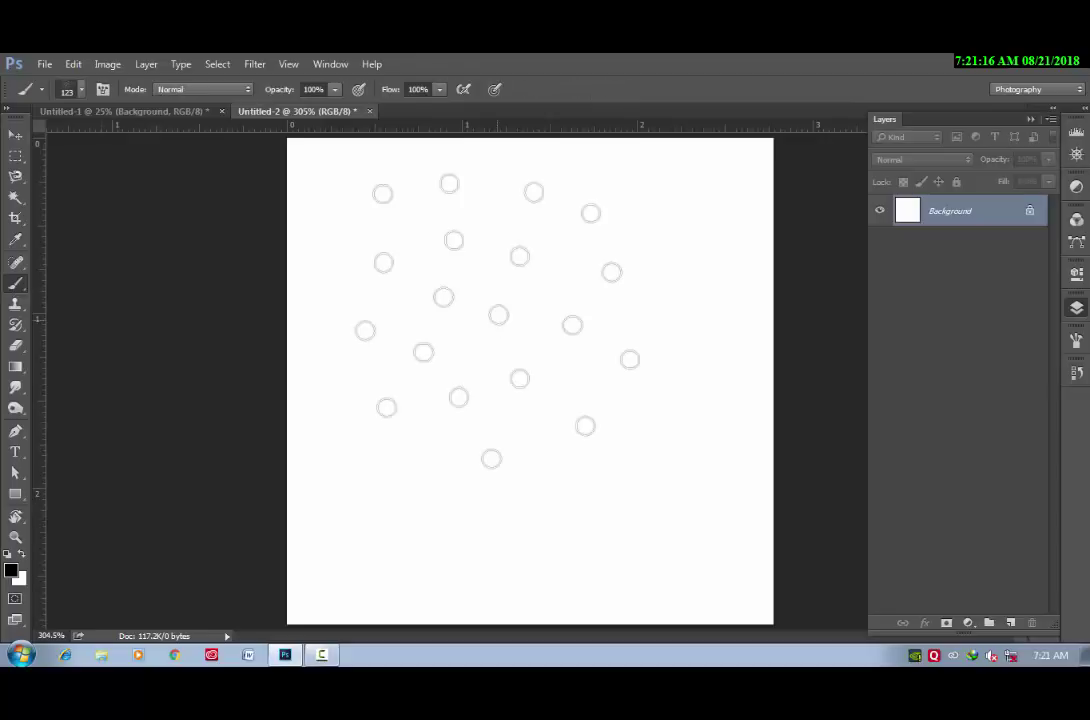
right_click(497, 321)
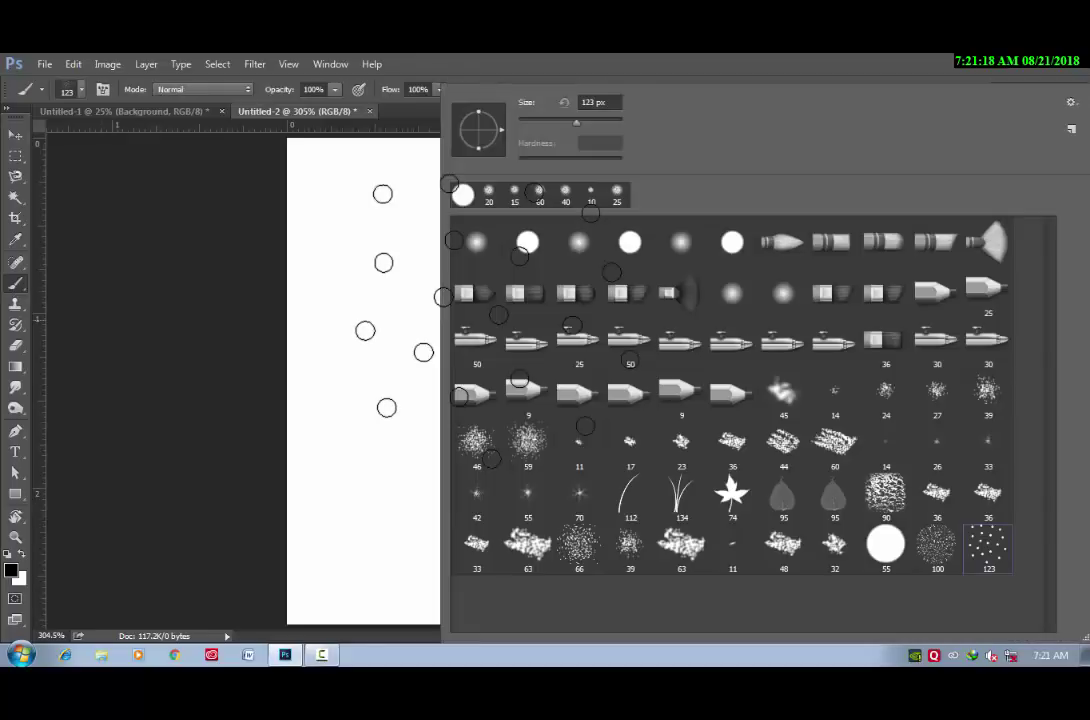
click(455, 200)
click(612, 53)
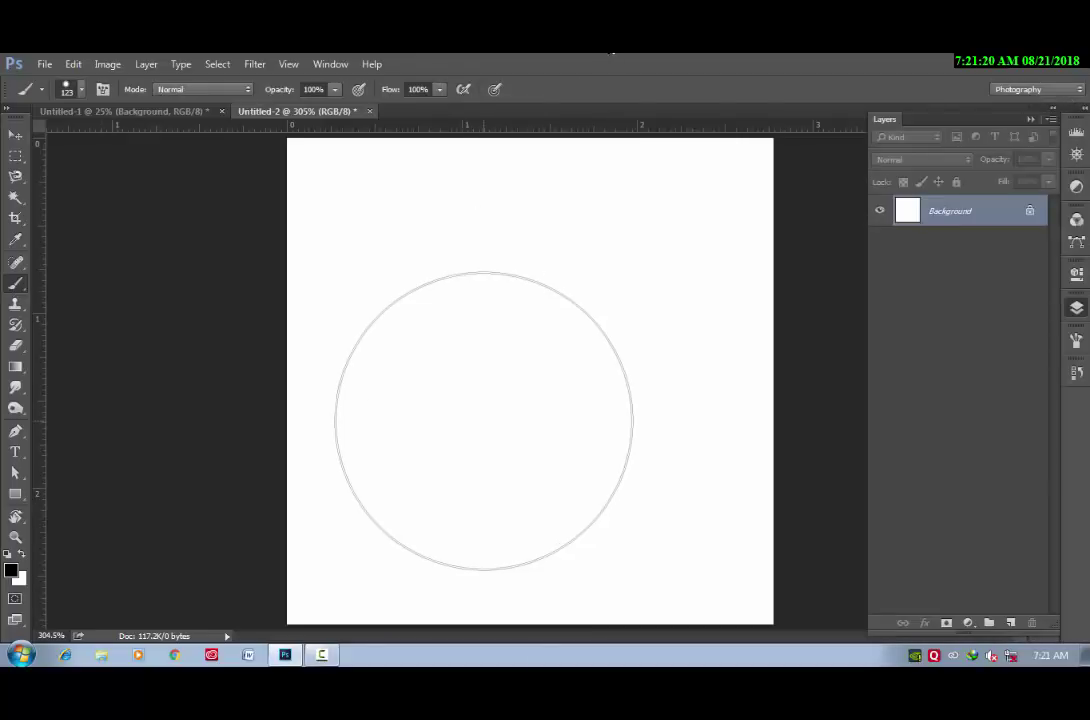
Paint a large central dot, then progressively smaller dots below and to its left.
key(bracketleft)
key(bracketleft)
key(bracketleft)
key(bracketleft)
key(bracketleft)
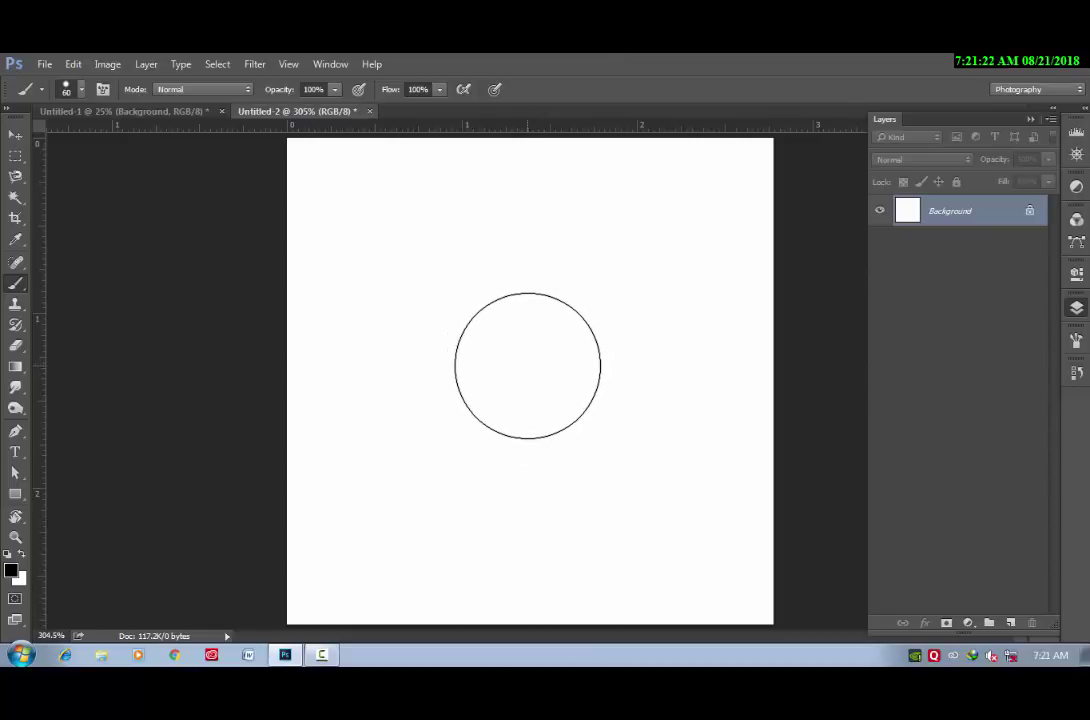
click(528, 365)
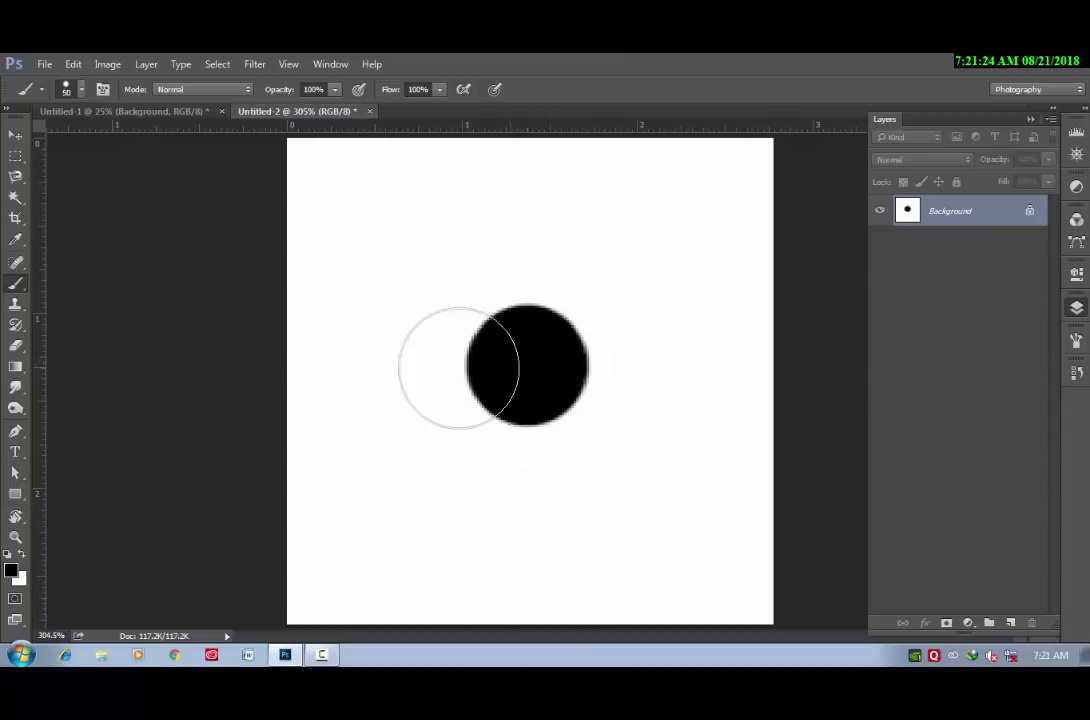
key(bracketleft)
key(bracketleft)
click(429, 463)
key(bracketleft)
key(bracketleft)
click(536, 550)
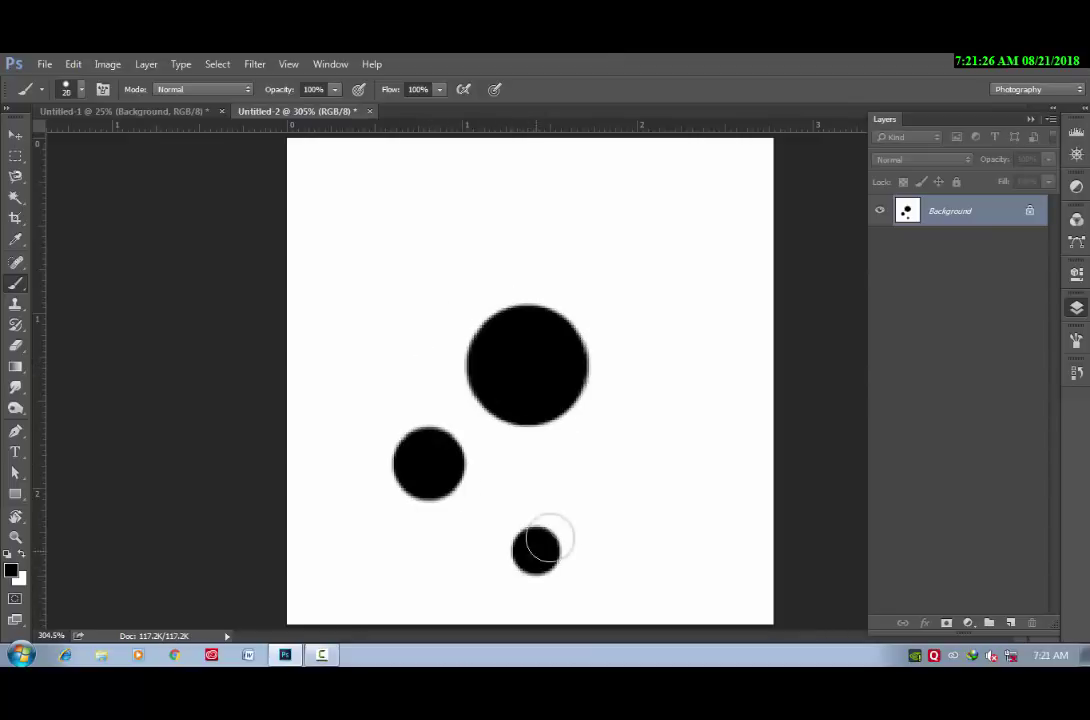
key(bracketleft)
key(bracketleft)
key(bracketleft)
click(616, 447)
click(526, 476)
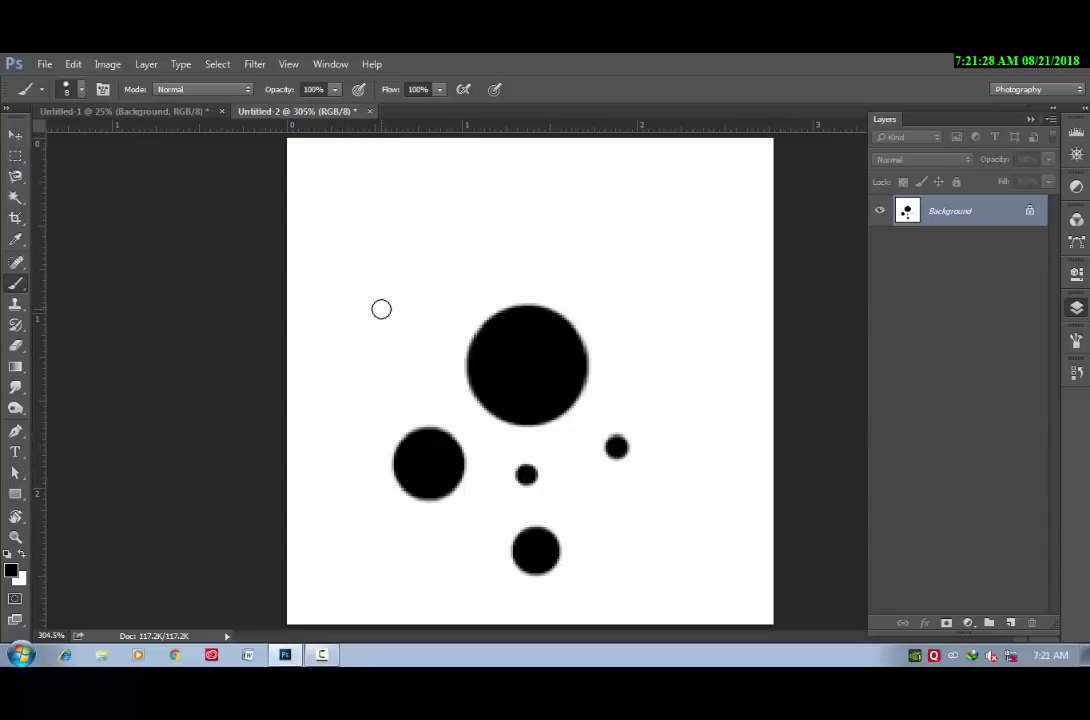
click(381, 308)
click(354, 376)
click(414, 372)
Add varied-size dots around the top, right and bottom, undoing one at the top edge.
key(bracketright)
click(446, 265)
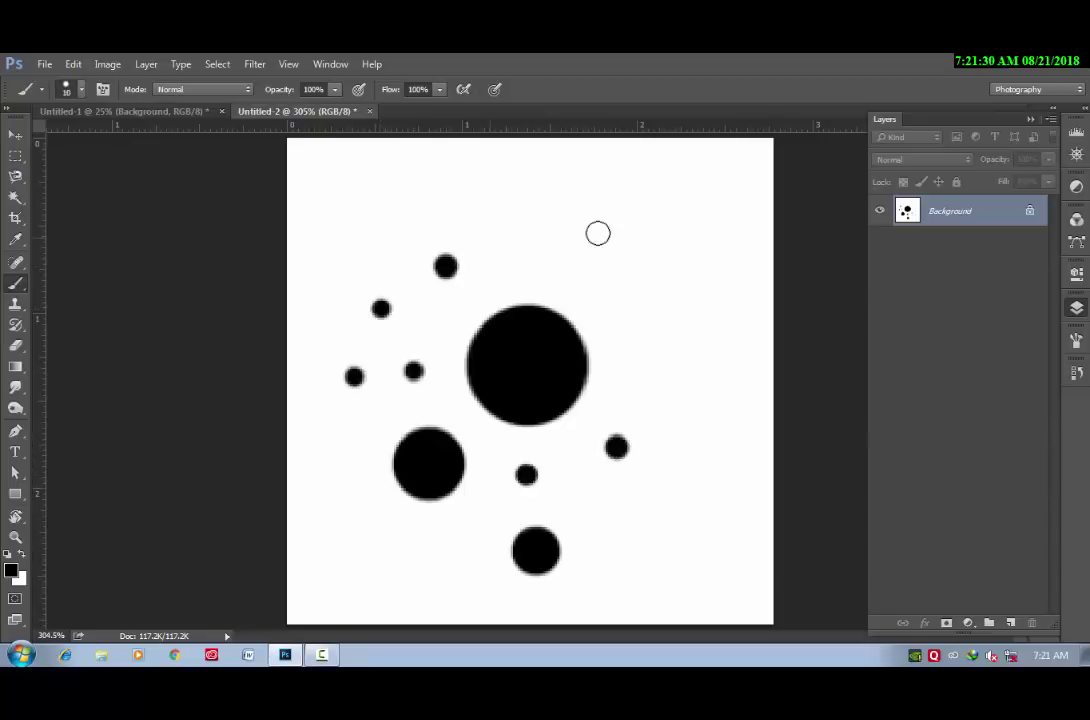
key(bracketright)
click(610, 229)
key(bracketright)
click(530, 238)
key(bracketleft)
click(642, 324)
key(bracketleft)
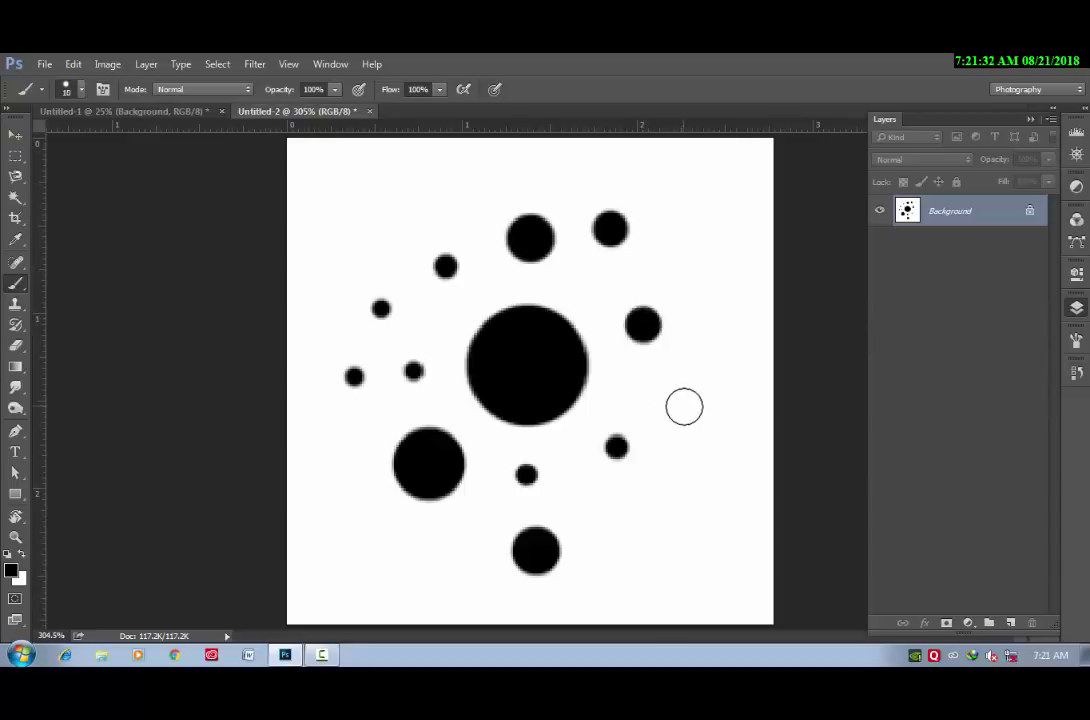
click(684, 410)
click(688, 260)
click(358, 146)
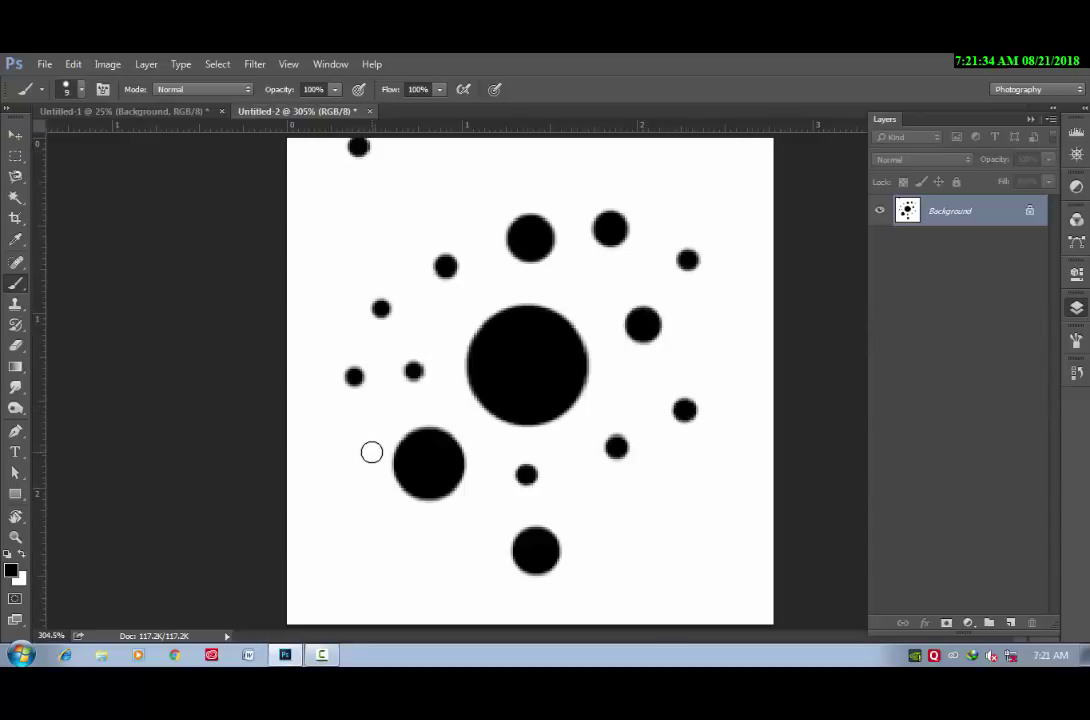
key(ctrl+z)
click(439, 572)
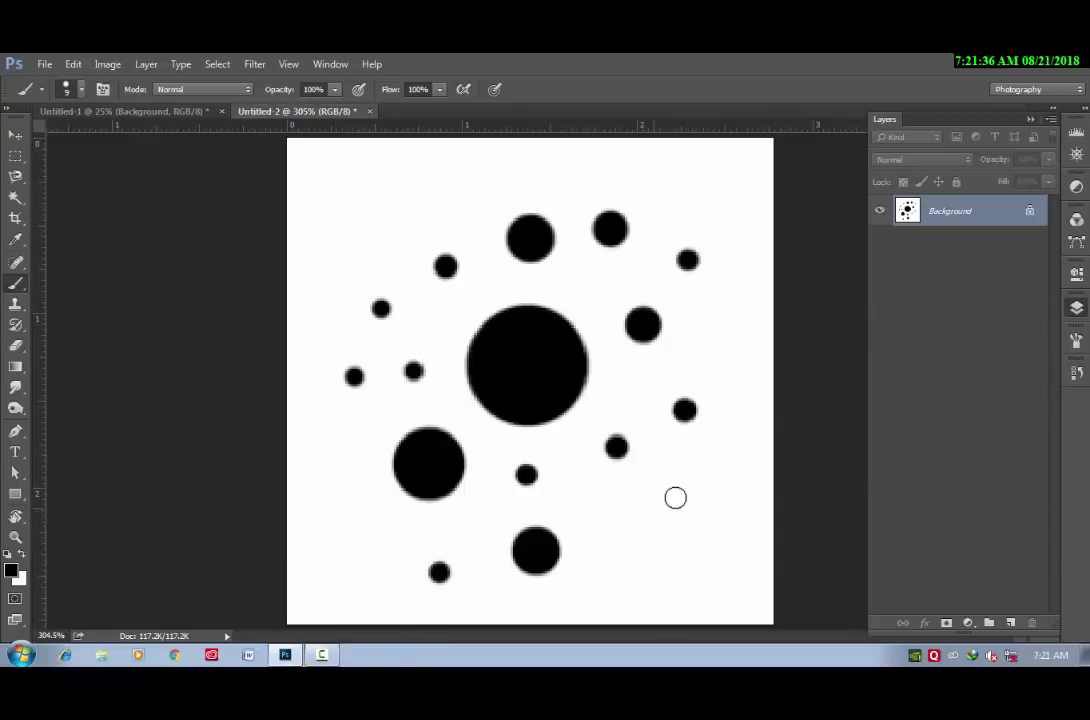
click(689, 485)
click(635, 534)
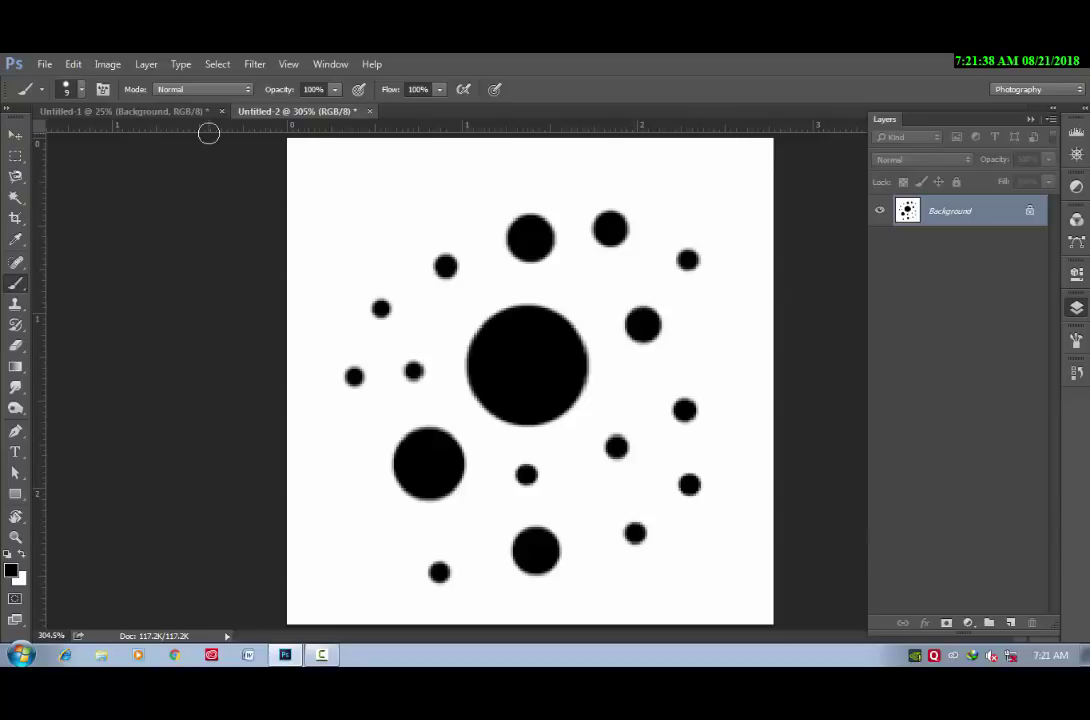
Save the varied-dot pattern as brush preset 'hair brush 2' and clear the canvas.
click(73, 64)
click(202, 431)
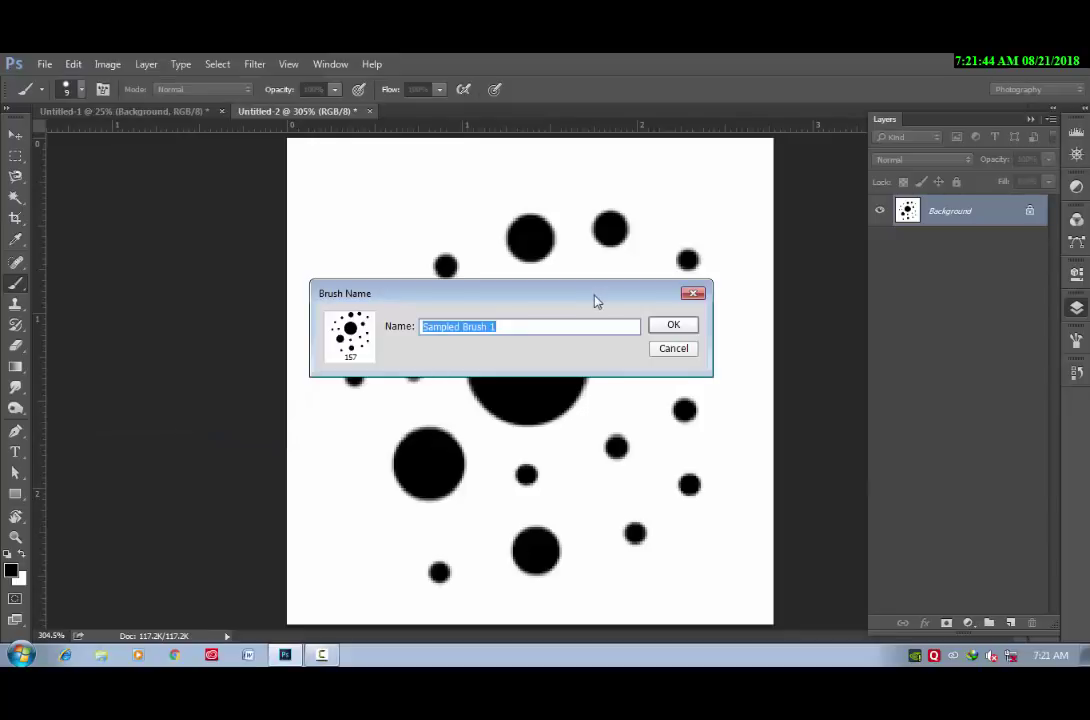
text(hair brush )
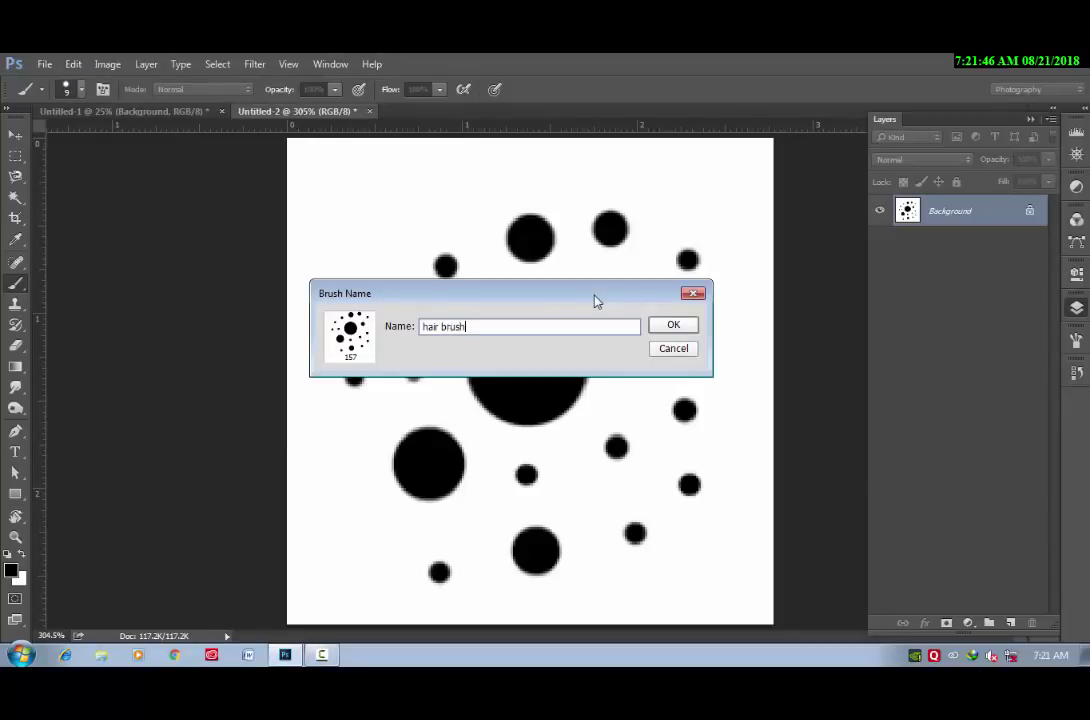
text(2)
key(Return)
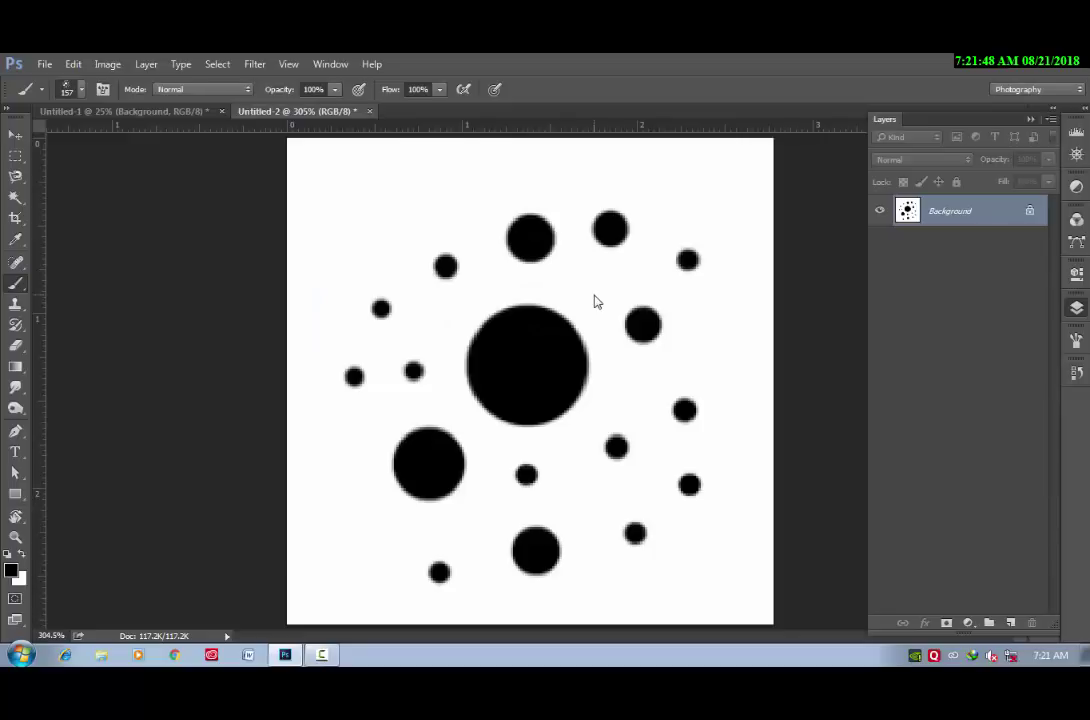
key(ctrl+BackSpace)
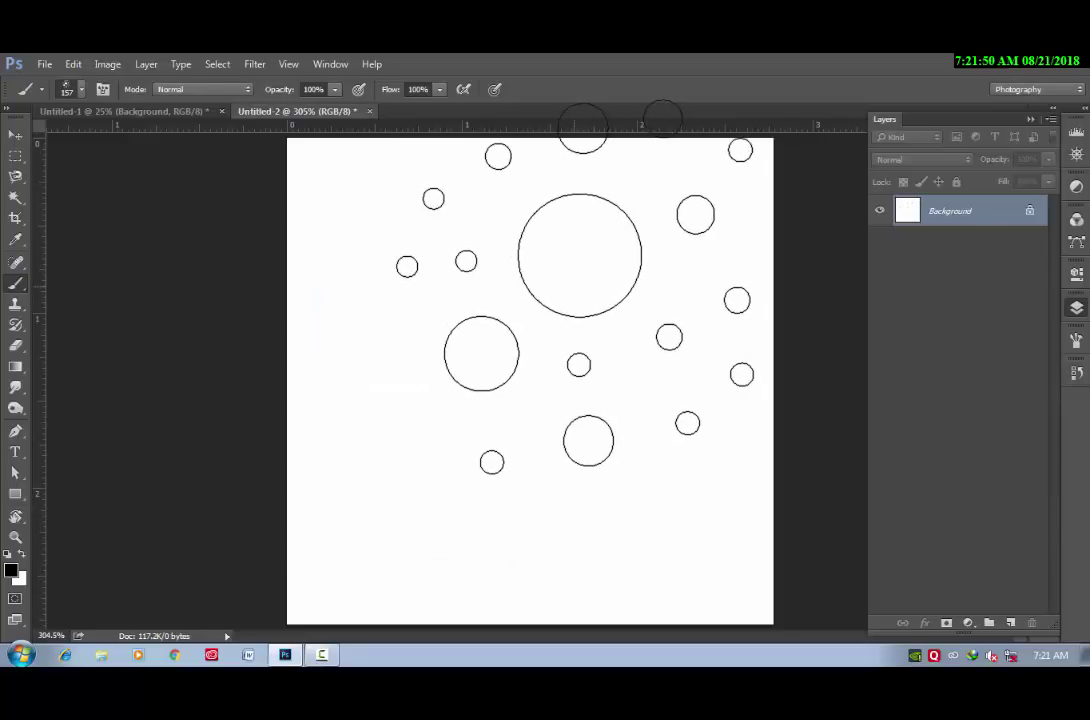
right_click(468, 282)
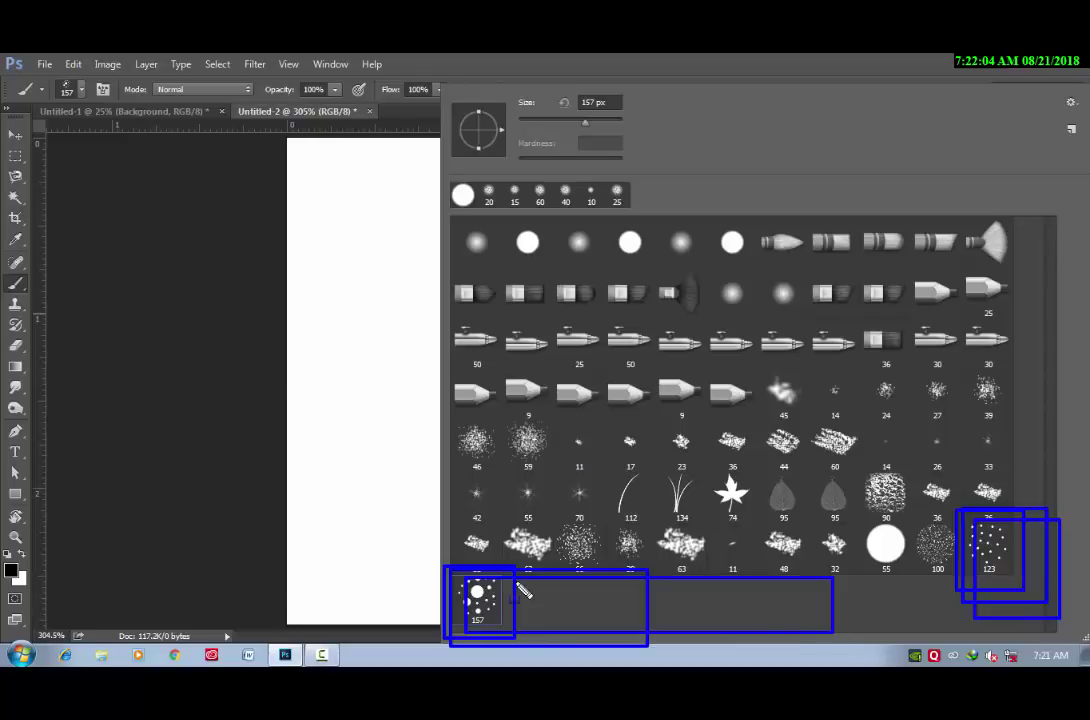
Close the brush preset picker, leaving the blank Untitled-2 canvas showing.
drag(442, 216, 501, 269)
key(Escape)
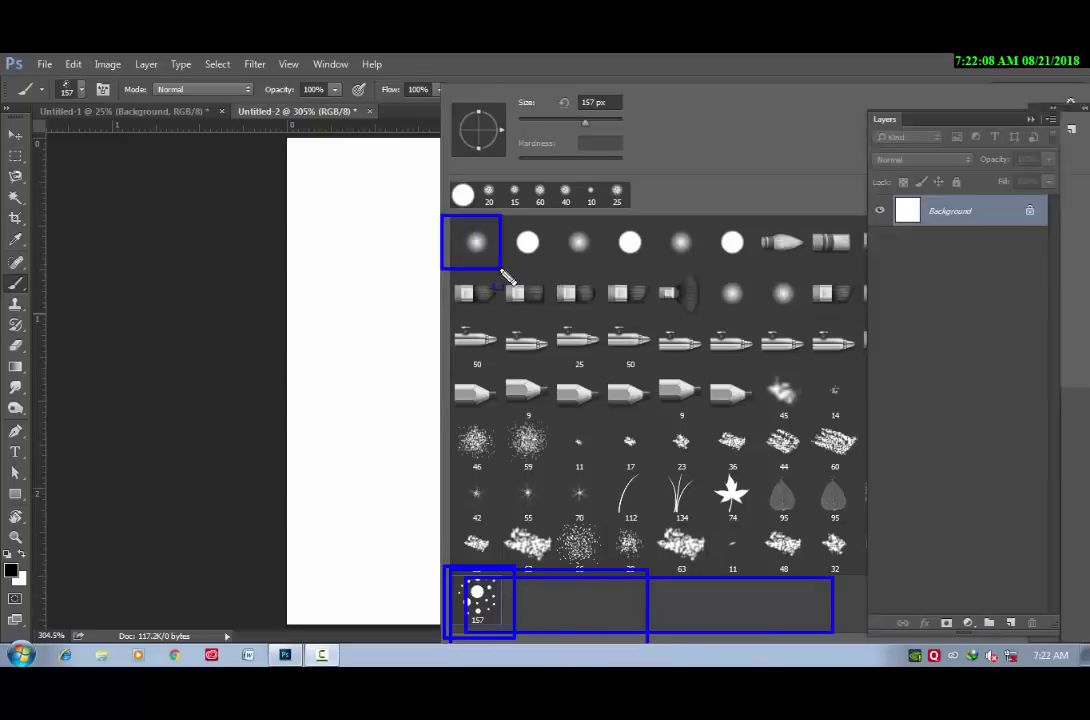
In Untitled-1, make the portrait photo layer visible and rasterize it.
click(15, 134)
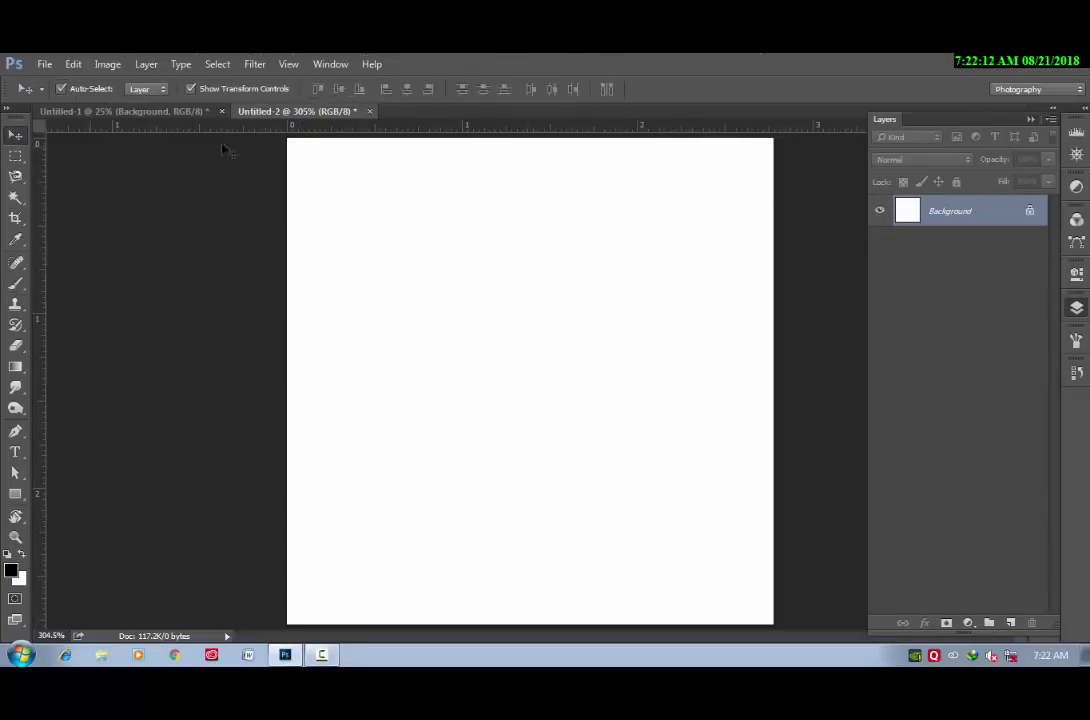
click(165, 112)
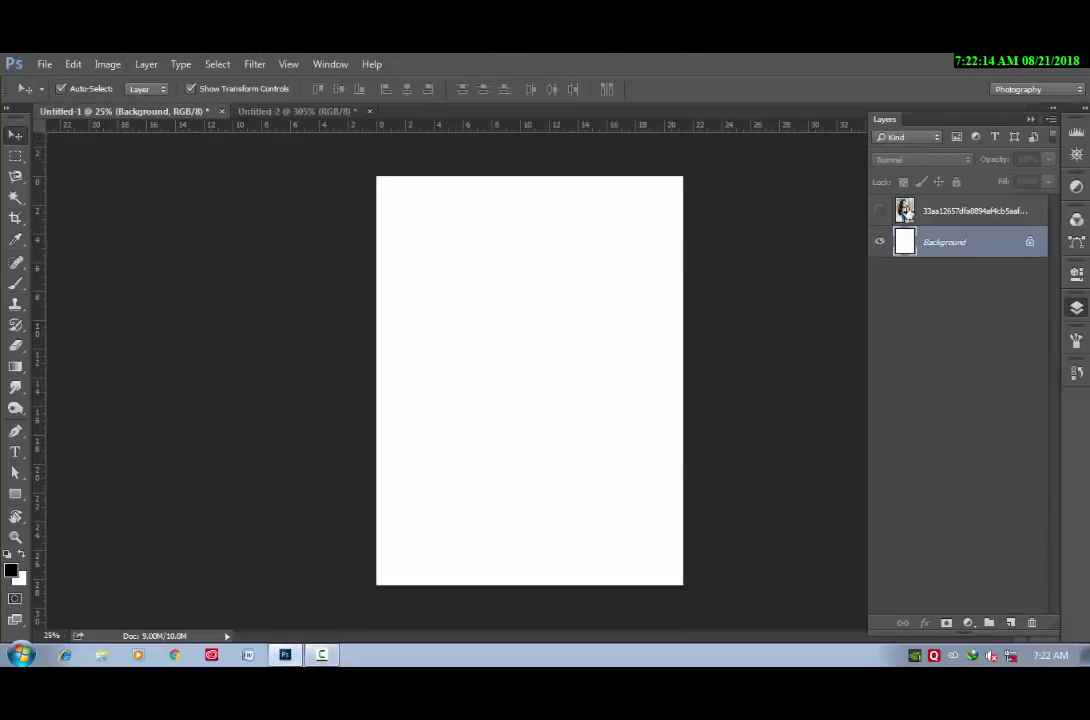
click(880, 212)
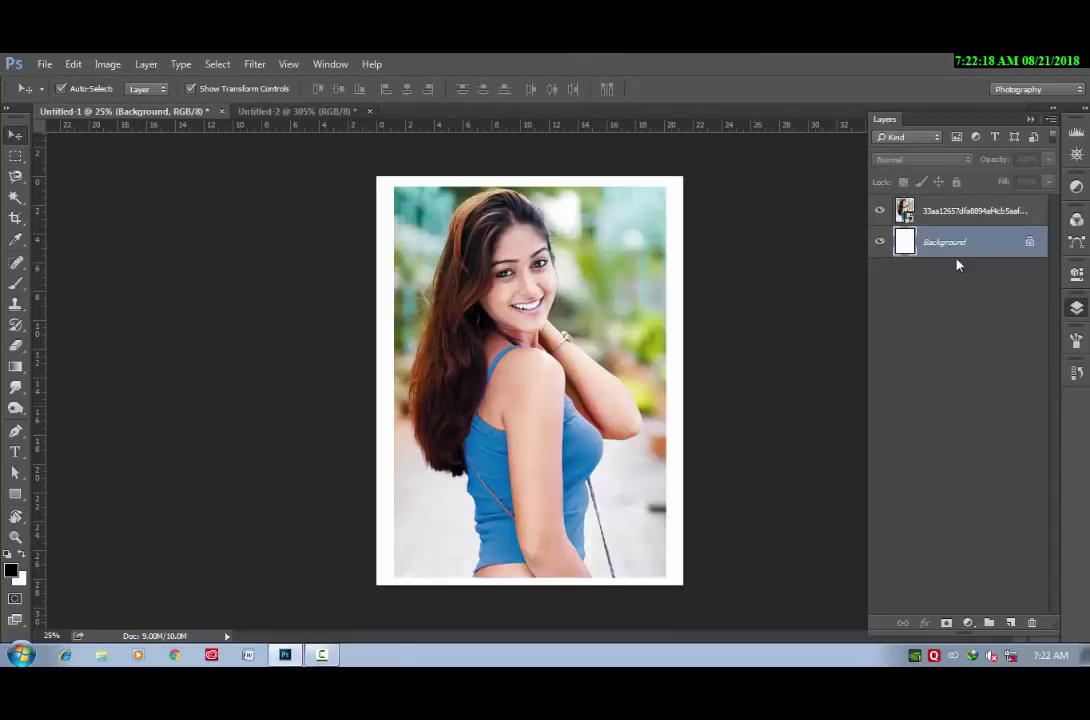
click(957, 215)
right_click(966, 221)
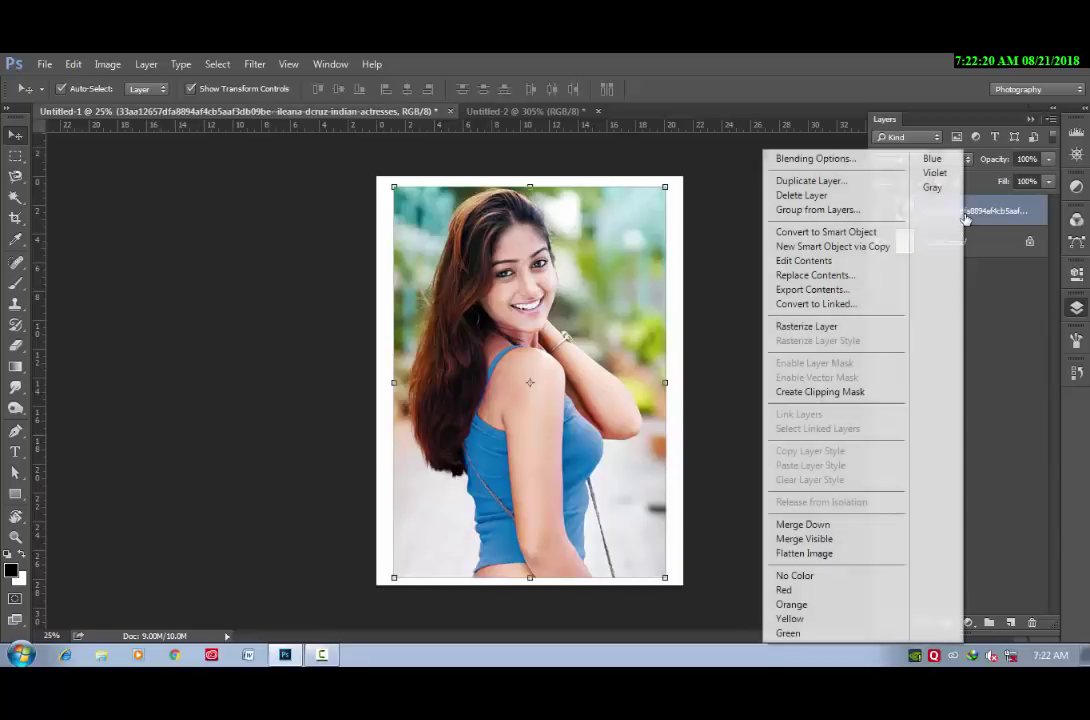
click(836, 328)
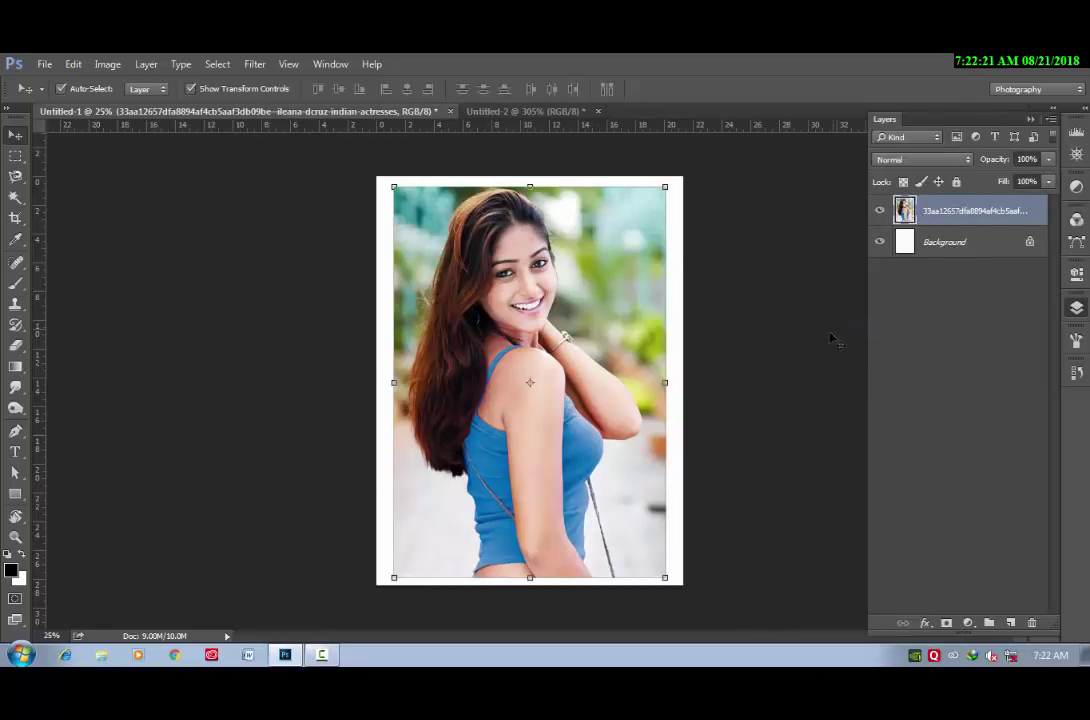
Zoom in on the portrait's face and select the Smudge tool.
click(549, 279)
click(549, 279)
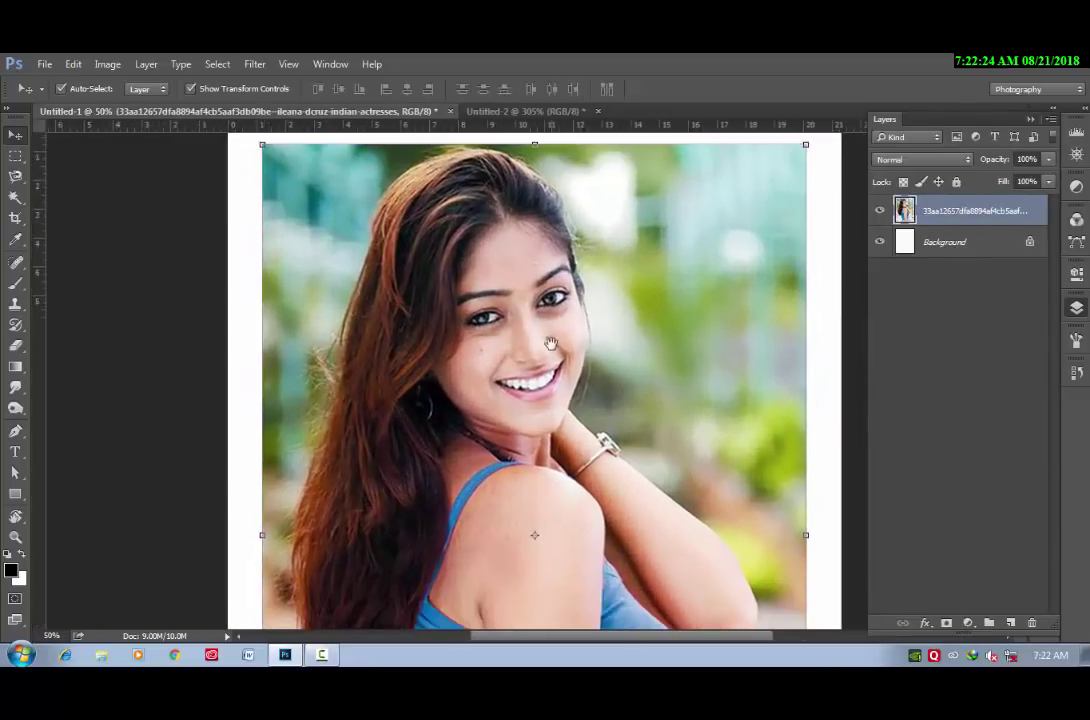
drag(551, 344, 552, 270)
key(ctrl+plus)
scroll(566, 400, down, 1)
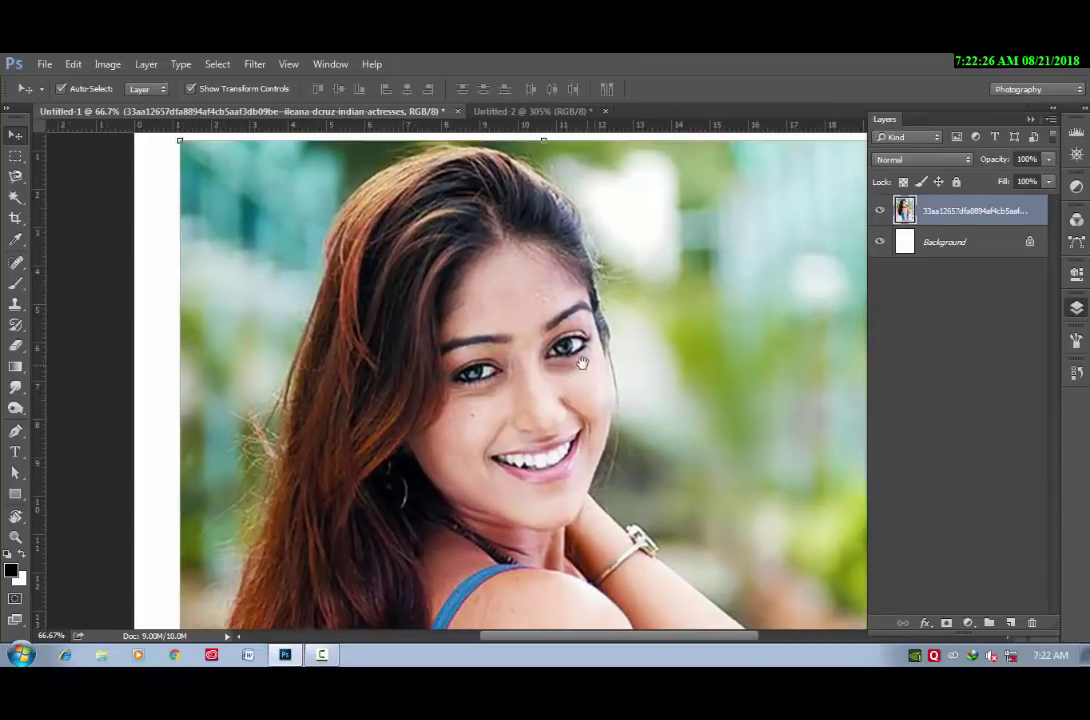
scroll(620, 410, right, 1)
scroll(584, 380, right, 1)
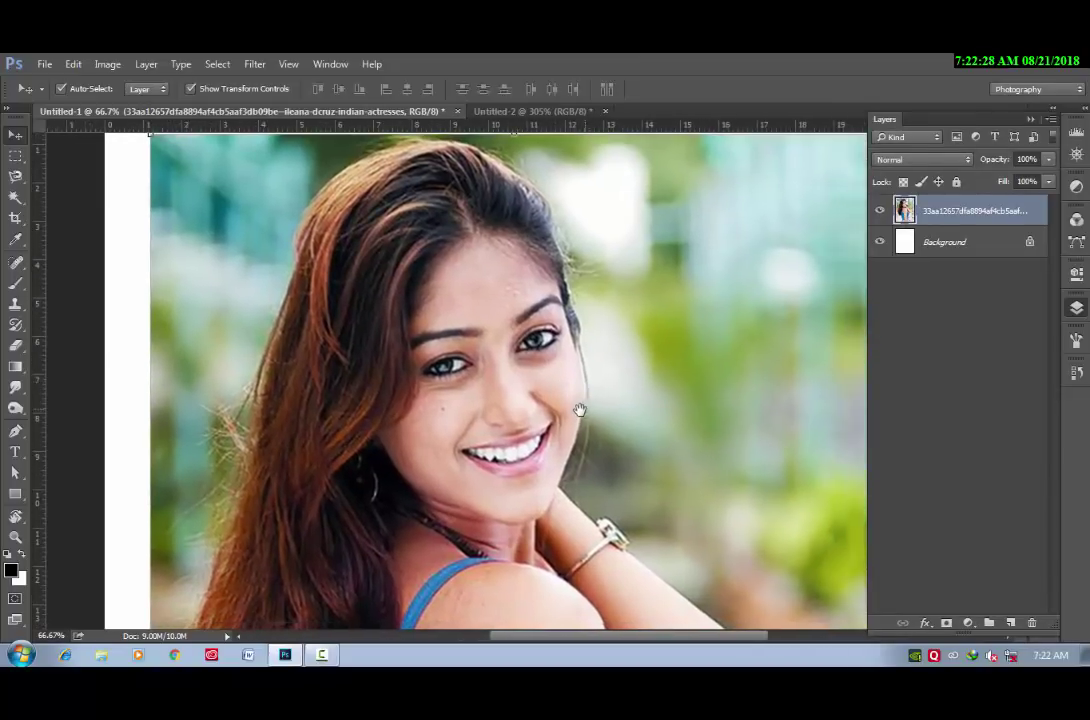
scroll(490, 350, right, 1)
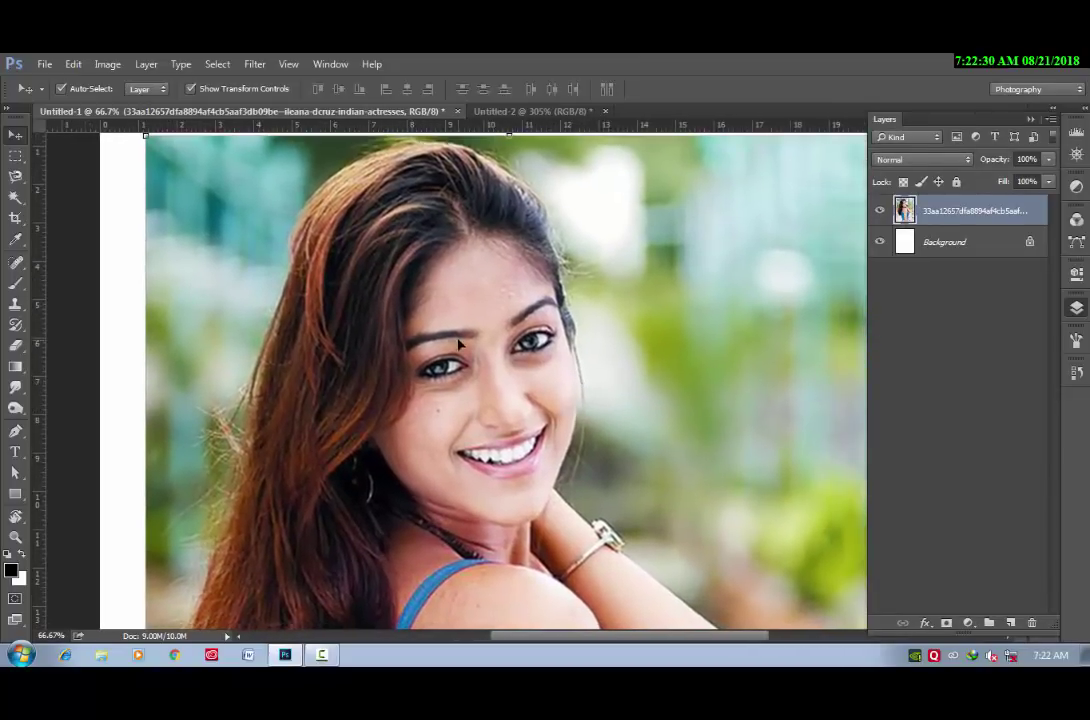
click(15, 387)
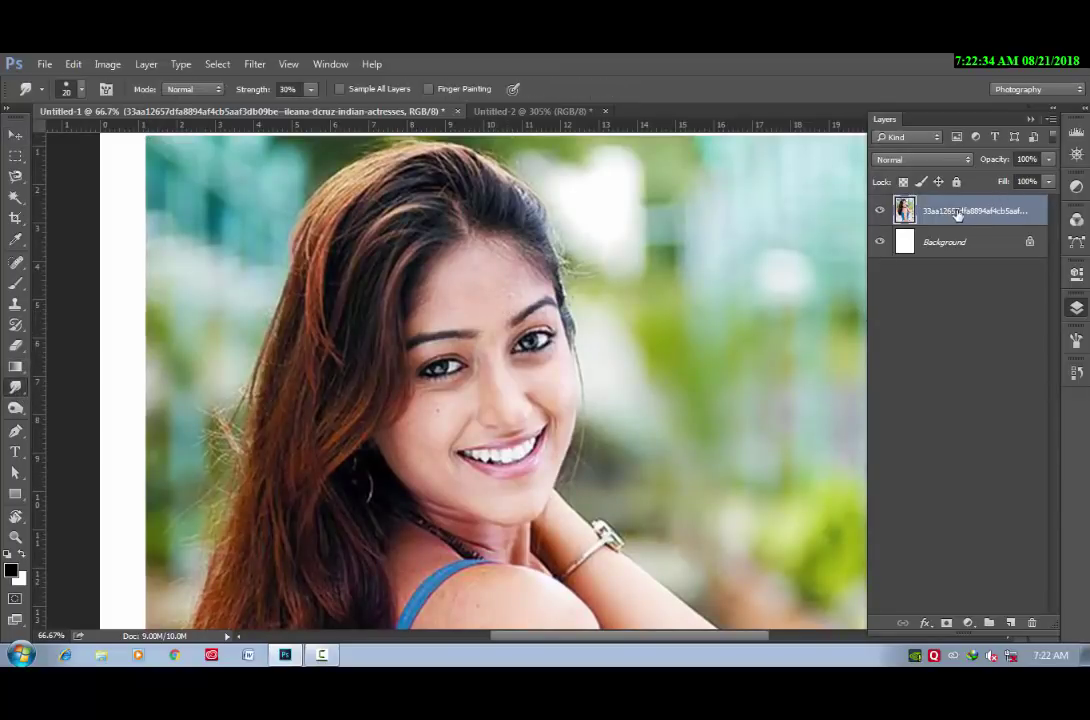
Duplicate the photo layer, hide the lower original, and pick the soft round 20 px smudge brush.
drag(958, 214, 1010, 622)
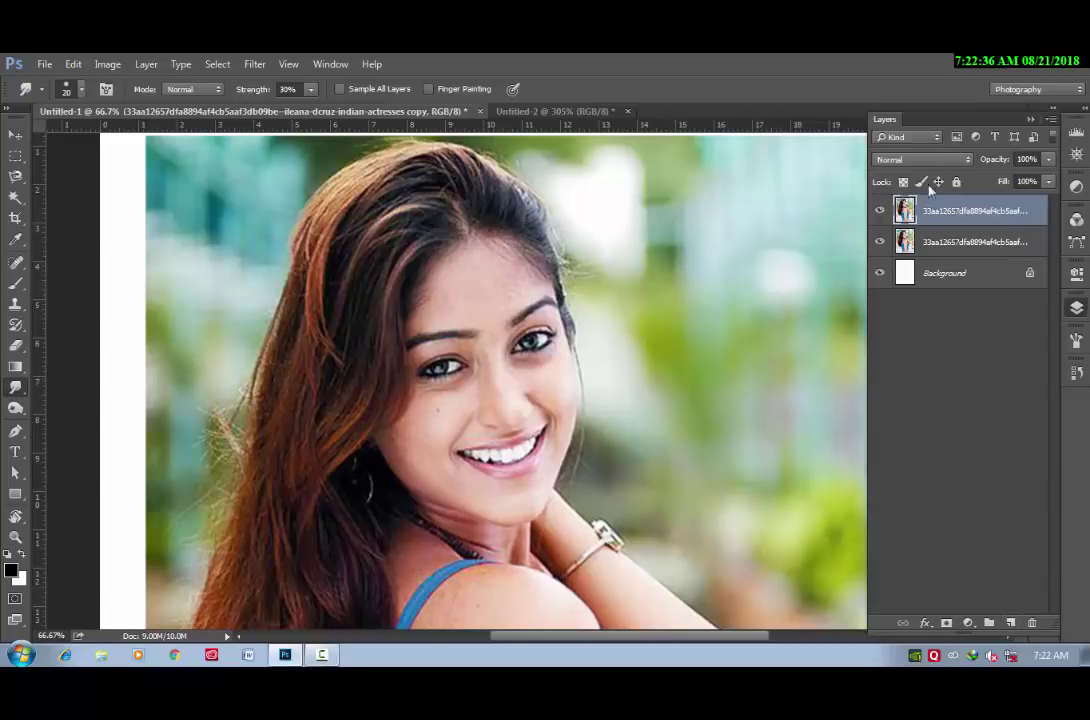
click(880, 241)
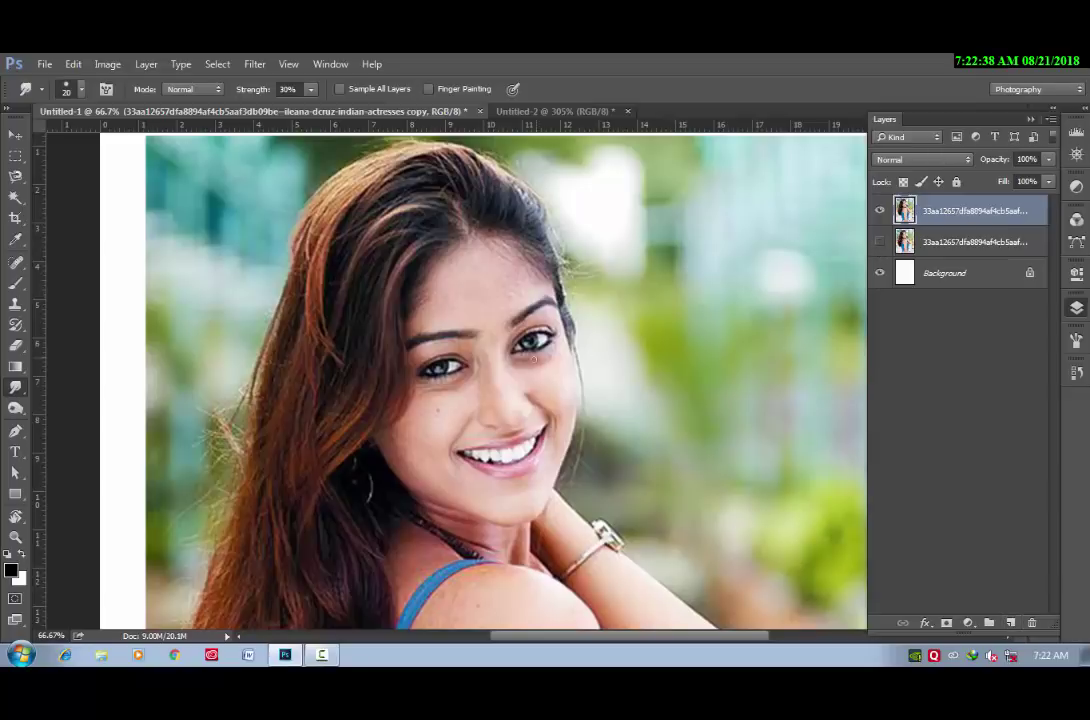
right_click(463, 280)
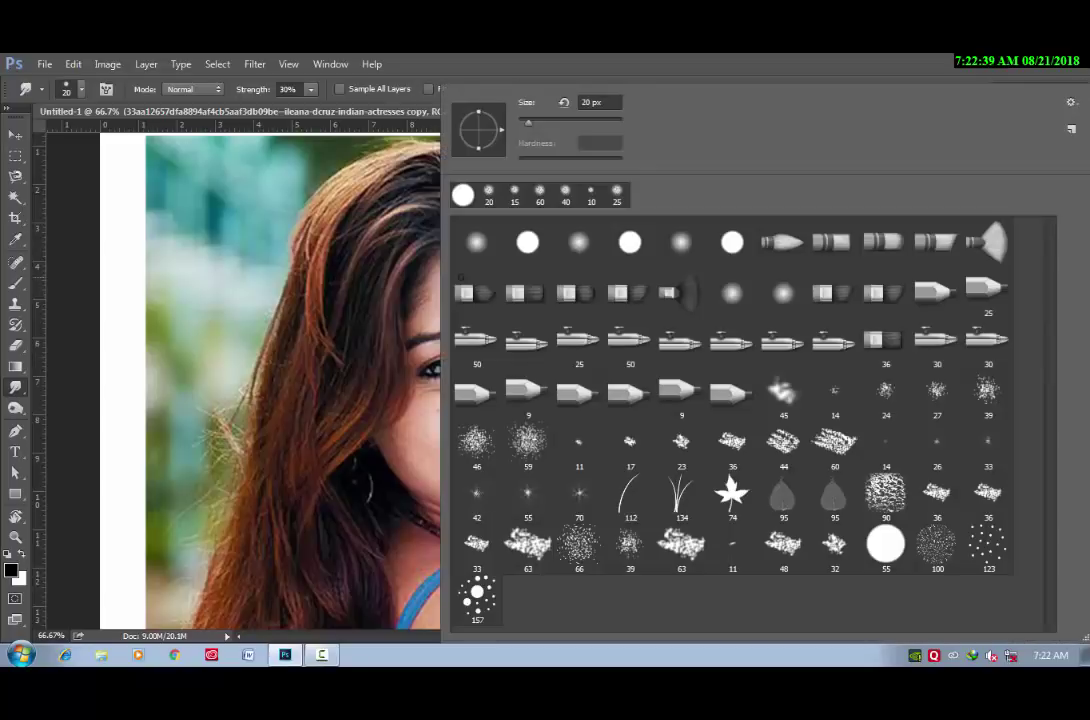
click(477, 242)
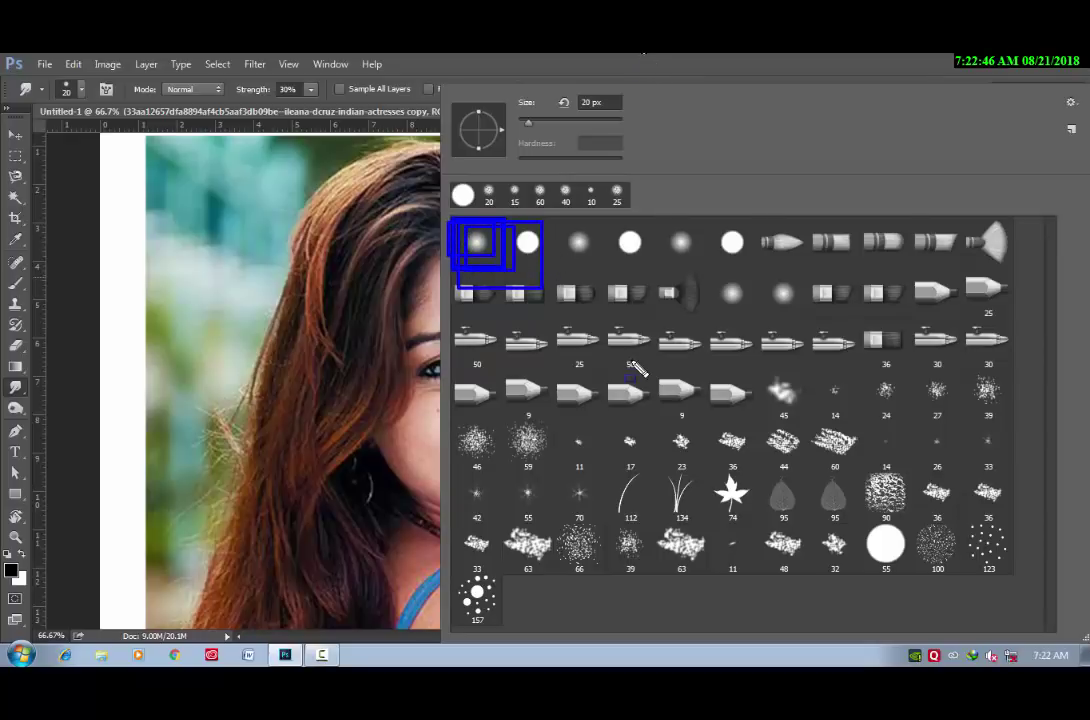
key(Return)
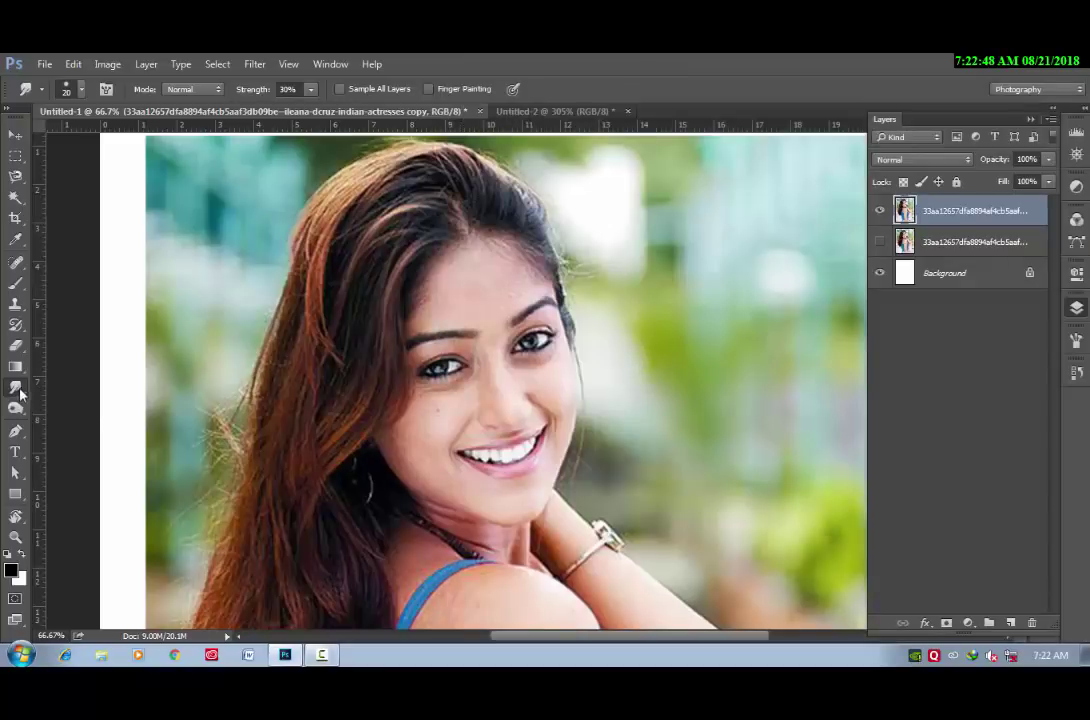
right_click(437, 241)
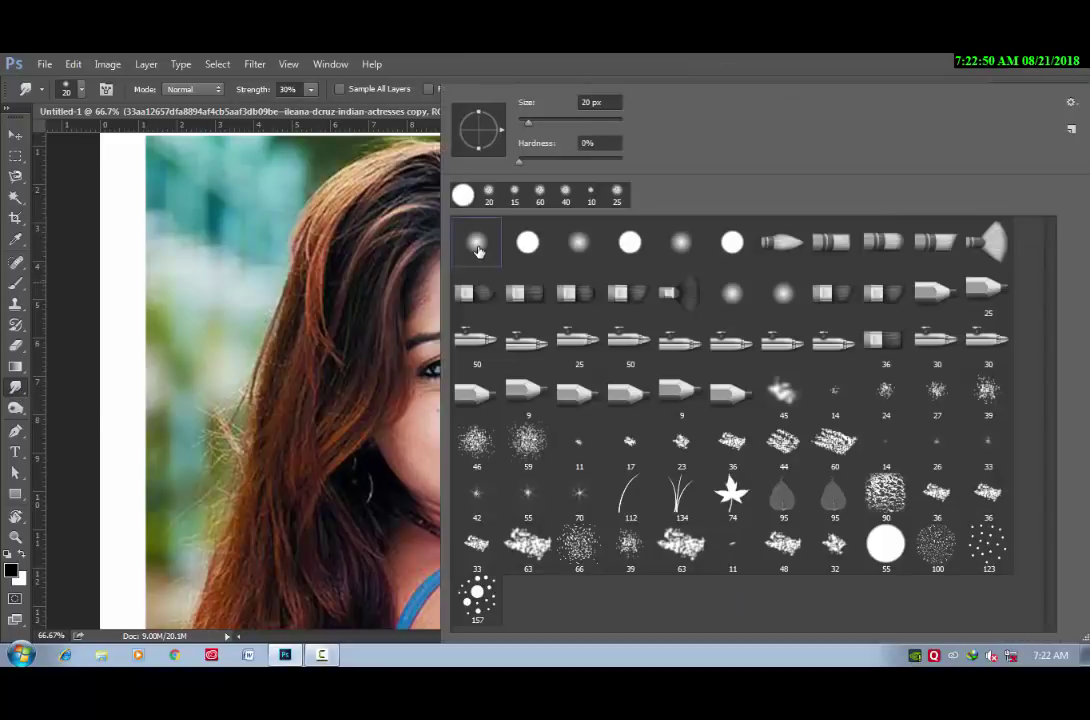
key(Return)
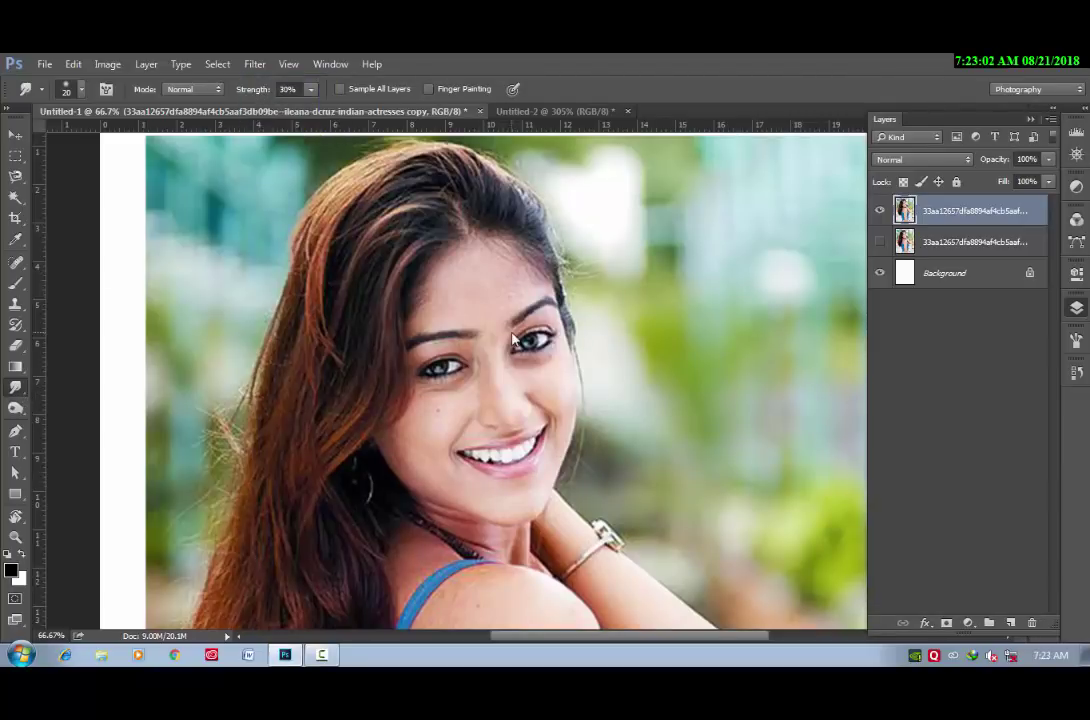
Zoom in on the face and size the 30% Smudge brush for the cheeks.
scroll(470, 290, up, 1)
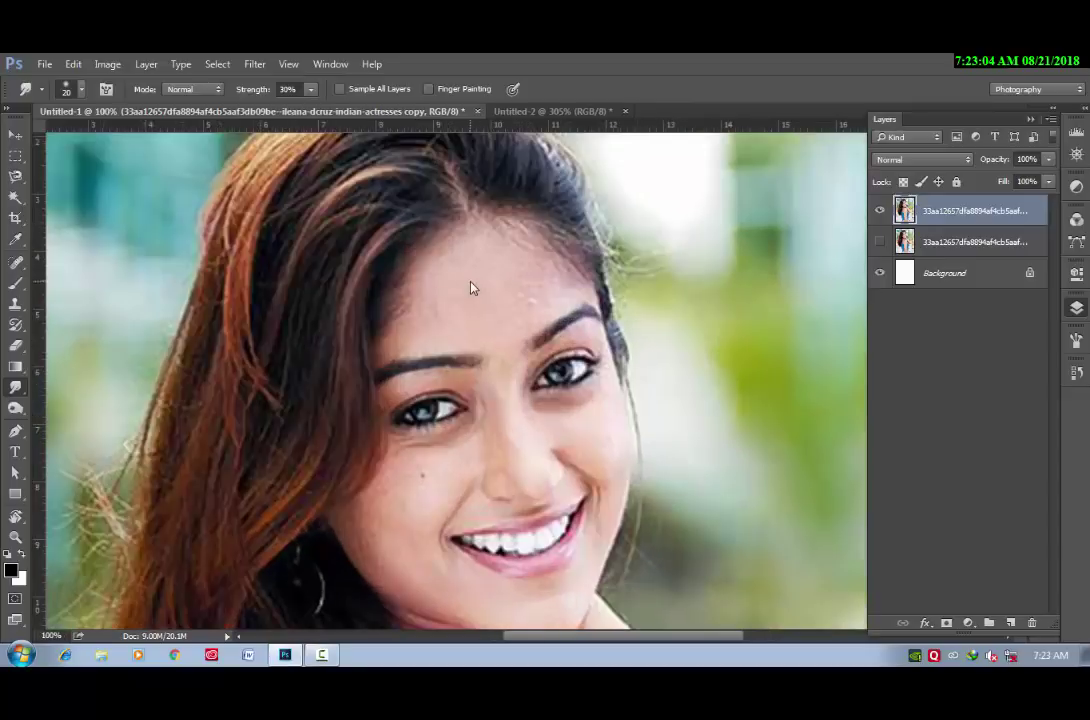
scroll(443, 400, down, 3)
scroll(443, 400, up, 2)
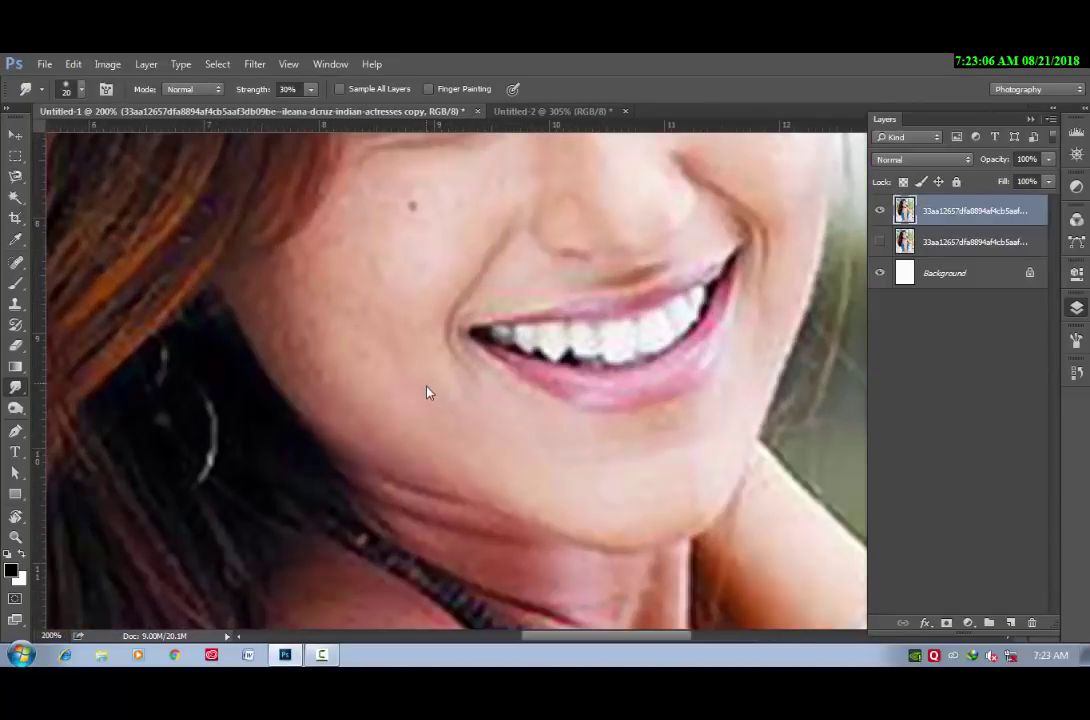
scroll(446, 399, down, 1)
scroll(446, 399, down, 1)
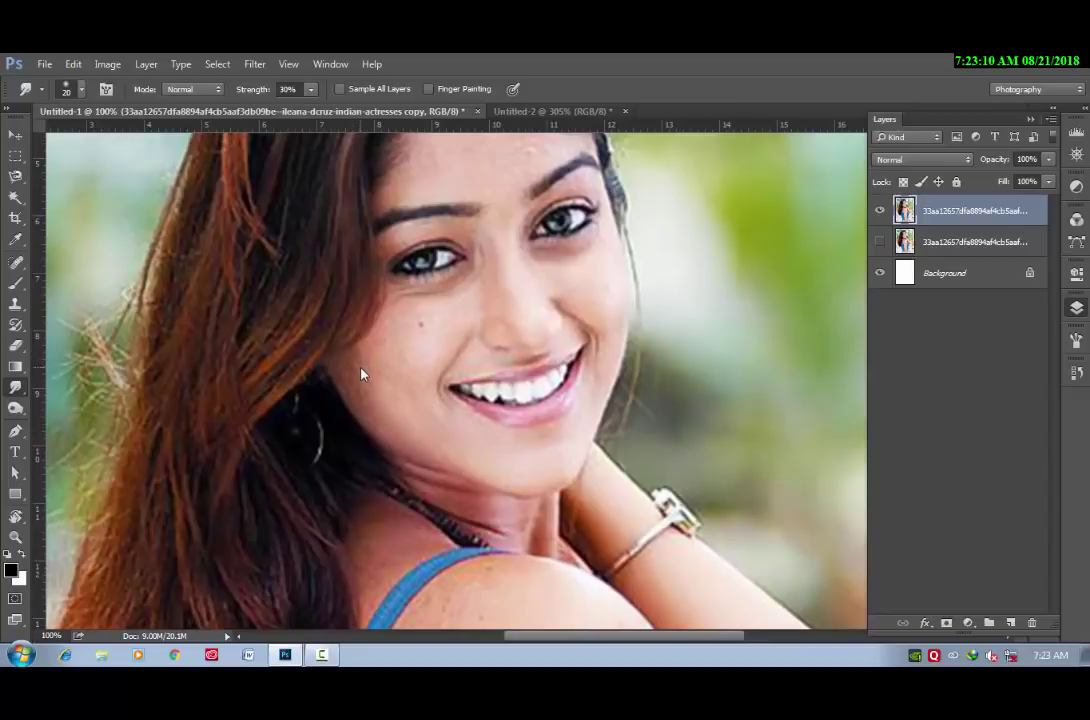
key(bracketright)
key(bracketright)
key(bracketleft)
key(bracketright)
key(bracketleft)
key(bracketright)
key(bracketleft)
key(bracketright)
scroll(520, 413, up, 1)
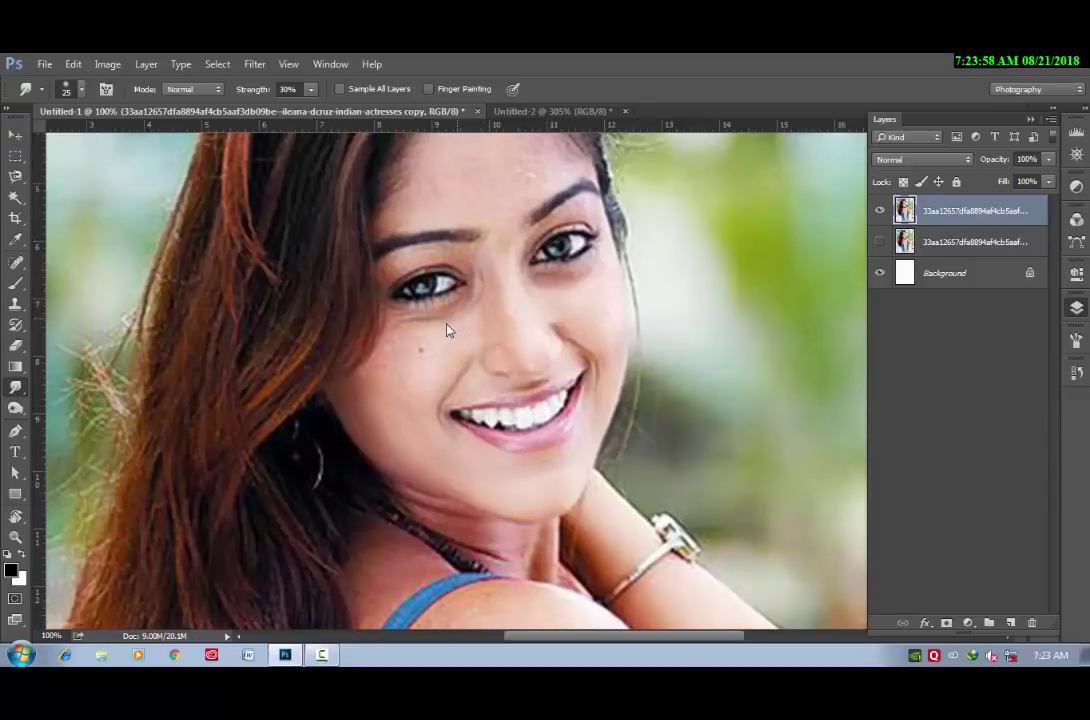
key(bracketleft)
key(bracketright)
Smudge away the small mole on the cheek, resizing the brush as needed.
key(bracketright)
key(bracketright)
drag(440, 350, 420, 348)
key(bracketright)
key(bracketleft)
key(bracketright)
key(bracketright)
key(bracketright)
key(bracketleft)
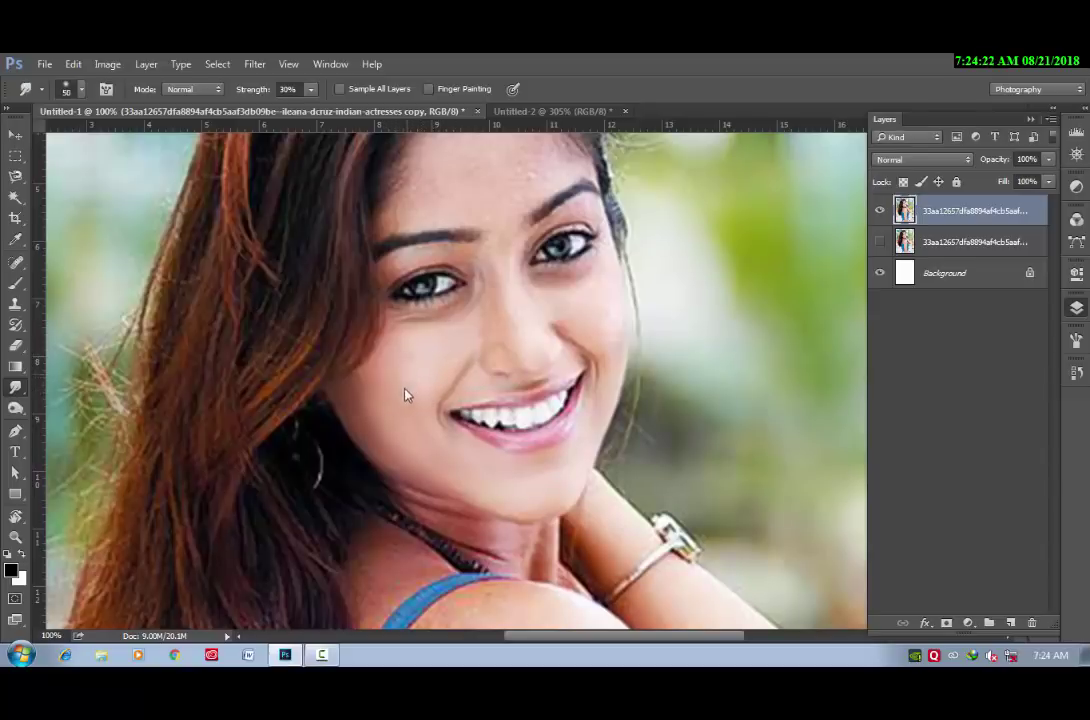
key(bracketleft)
key(bracketleft)
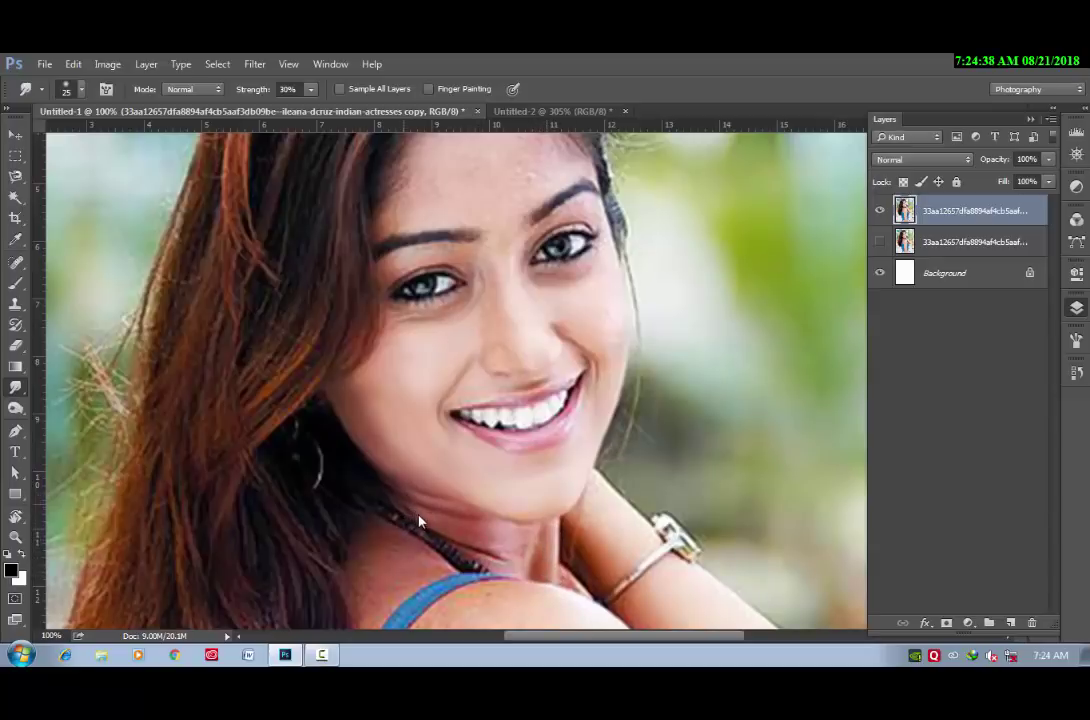
key(bracketright)
Smooth the skin over the nose, cheeks and chin with resized Smudge strokes.
scroll(482, 545, up, 2)
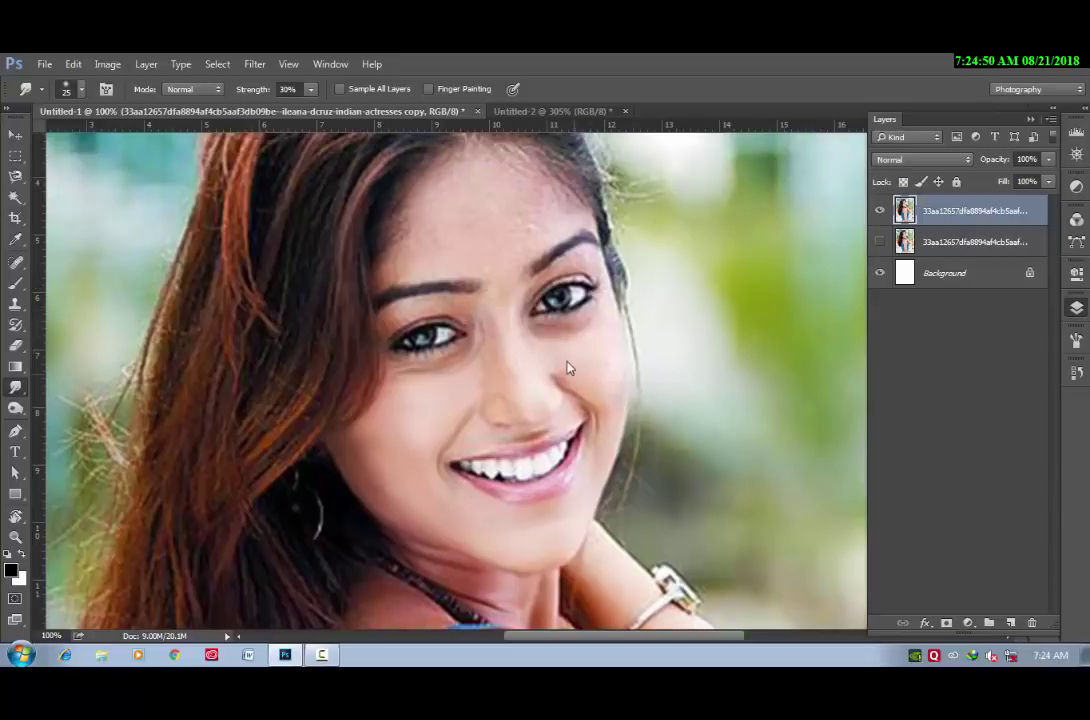
key(bracketright)
key(bracketleft)
key(bracketright)
key(bracketleft)
key(bracketleft)
key(bracketleft)
key(bracketleft)
key(bracketright)
key(bracketright)
key(bracketright)
key(bracketleft)
key(bracketleft)
key(bracketright)
key(bracketleft)
key(bracketleft)
Soften the outer eyelid corner and under-eye skin with a fine 10–20 px Smudge brush.
scroll(566, 281, up, 1)
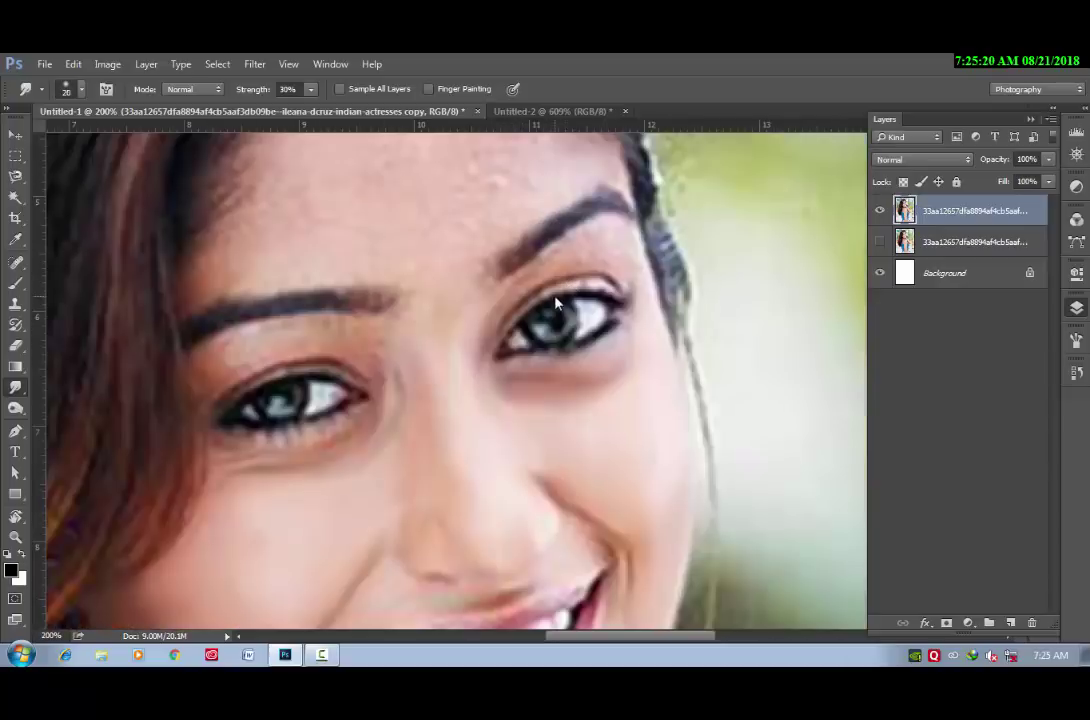
key(bracketleft)
key(bracketleft)
key(bracketright)
key(bracketright)
drag(598, 246, 623, 262)
key(bracketleft)
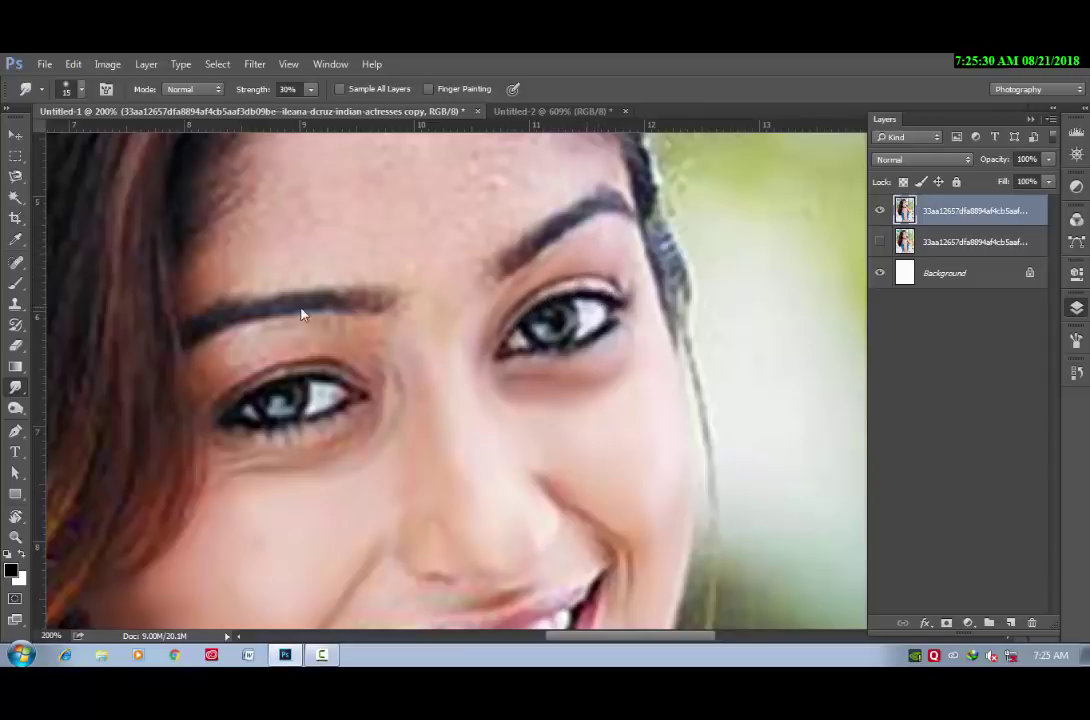
key(bracketright)
key(bracketright)
key(bracketleft)
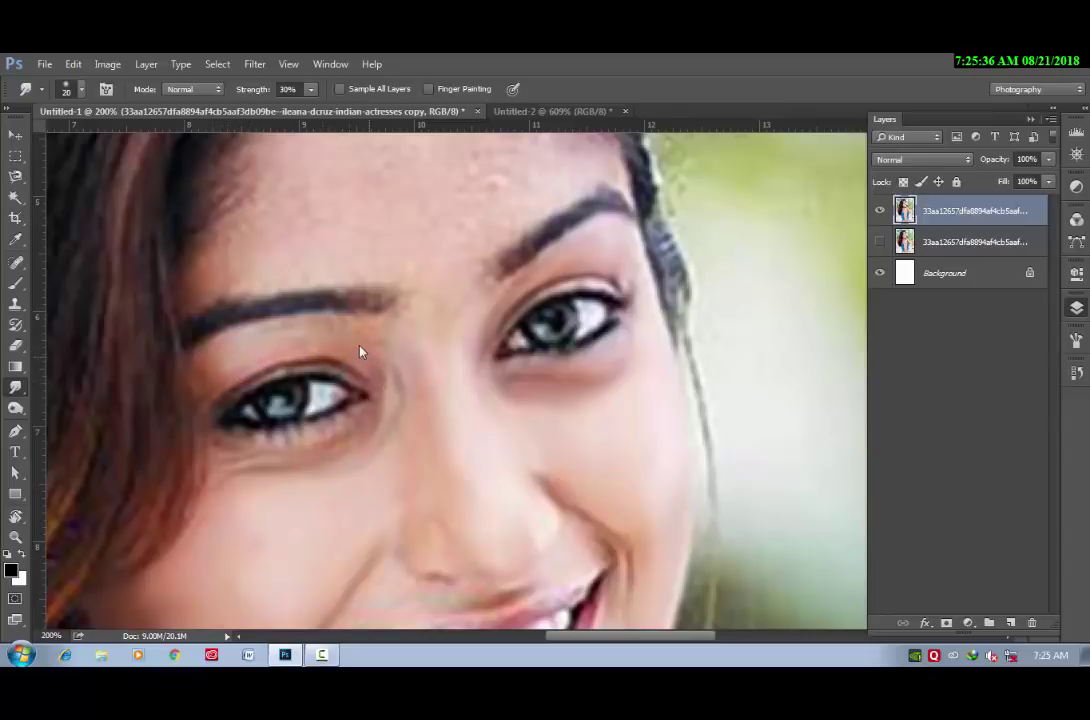
key(bracketleft)
scroll(421, 360, down, 3)
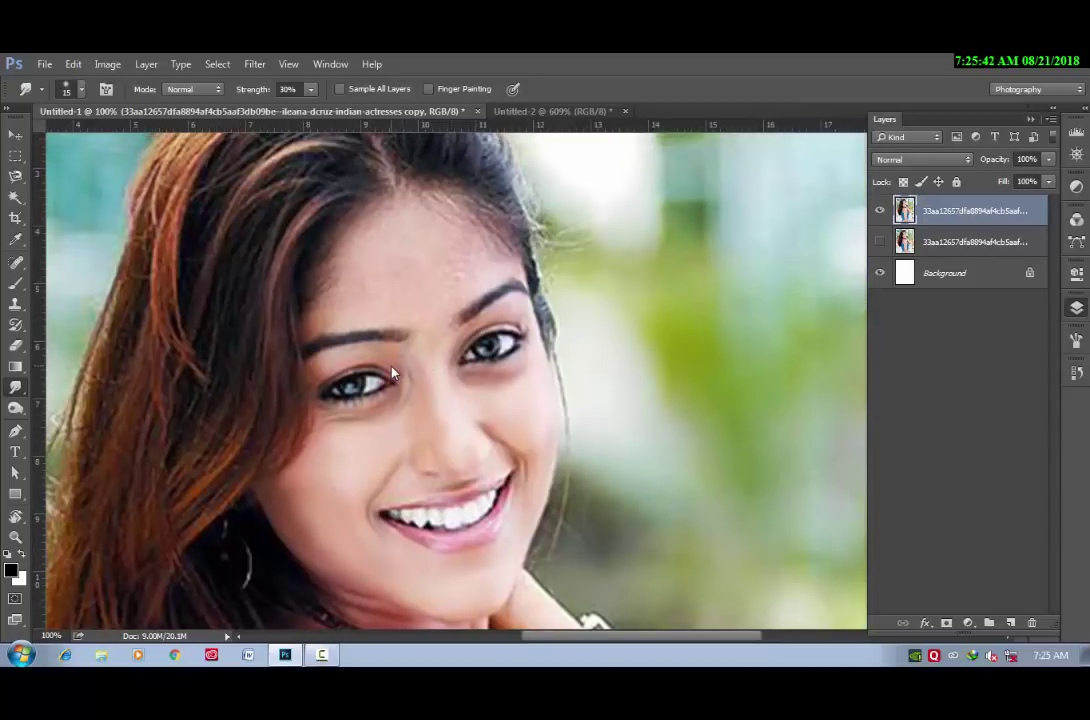
Smooth the forehead and face skin on the top layer with 20% Smudge strokes.
key(bracketright)
key(bracketright)
key(bracketright)
key(bracketleft)
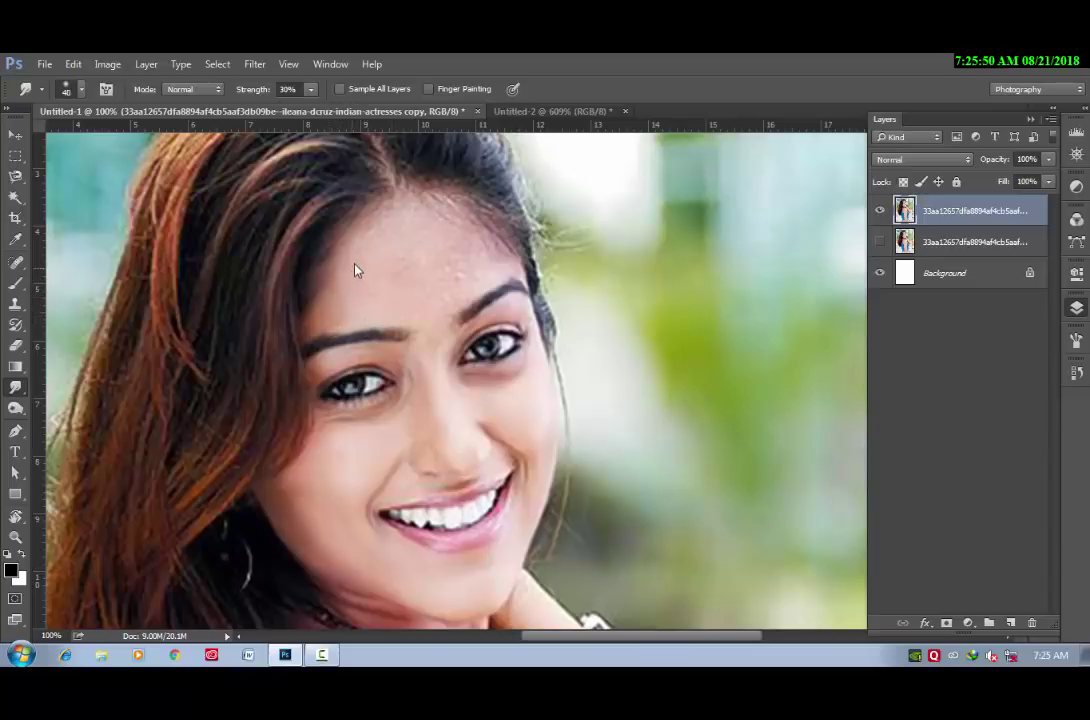
key(bracketright)
key(bracketright)
key(bracketleft)
key(bracketright)
key(bracketright)
key(bracketright)
key(bracketleft)
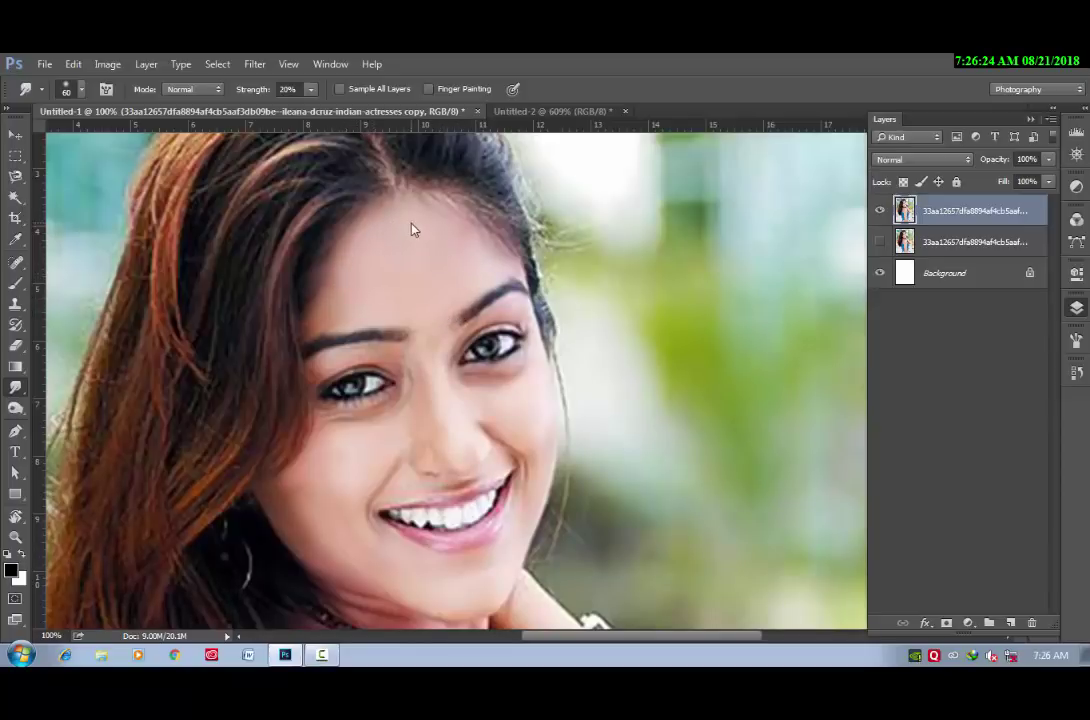
Move down toward the neck and restore the Smudge tool after an accidental Pen switch.
scroll(476, 475, down, 2)
scroll(476, 481, down, 1)
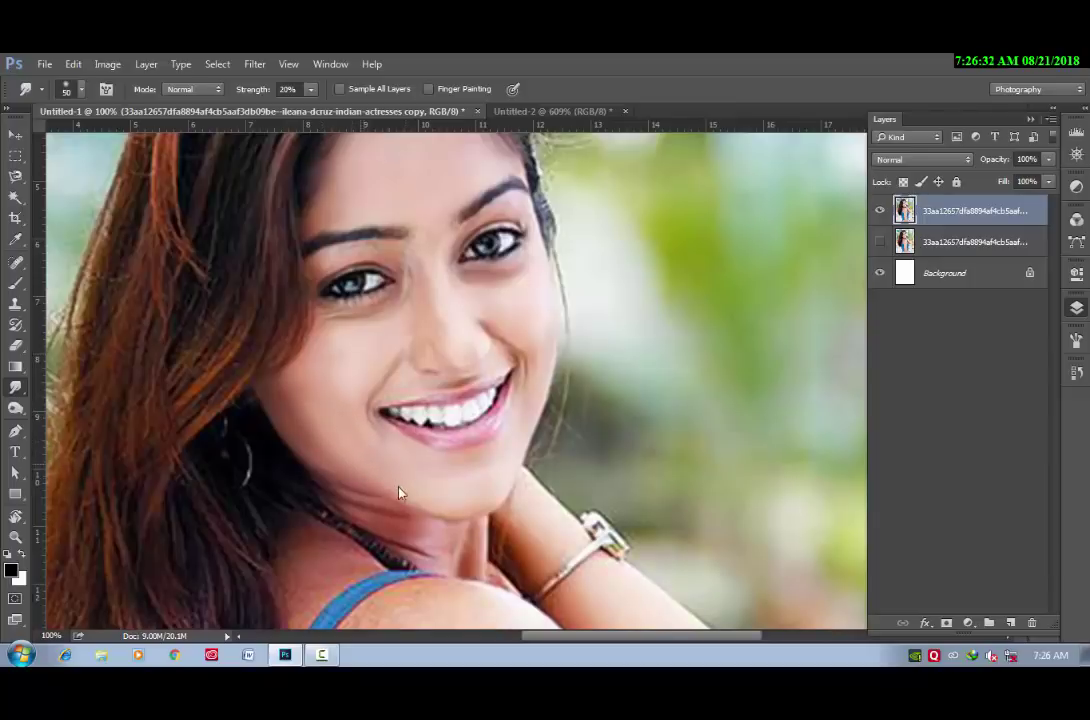
key(p)
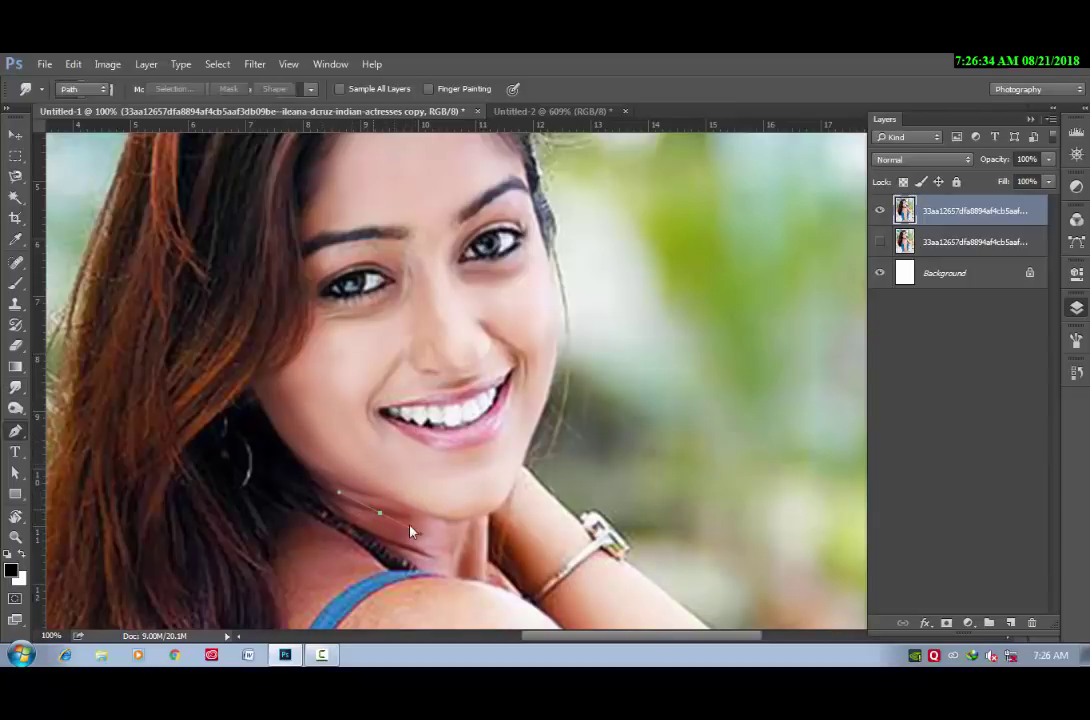
click(15, 387)
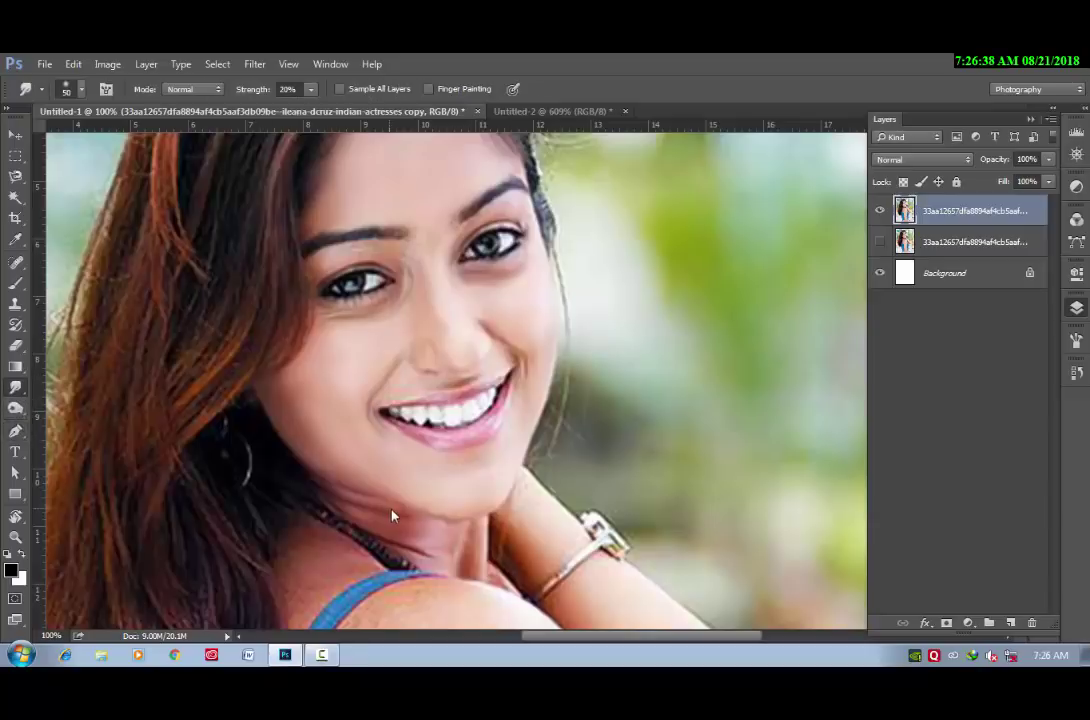
Smudge along the raised forearm with a brush sized between 35 and 70.
scroll(450, 475, down, 2)
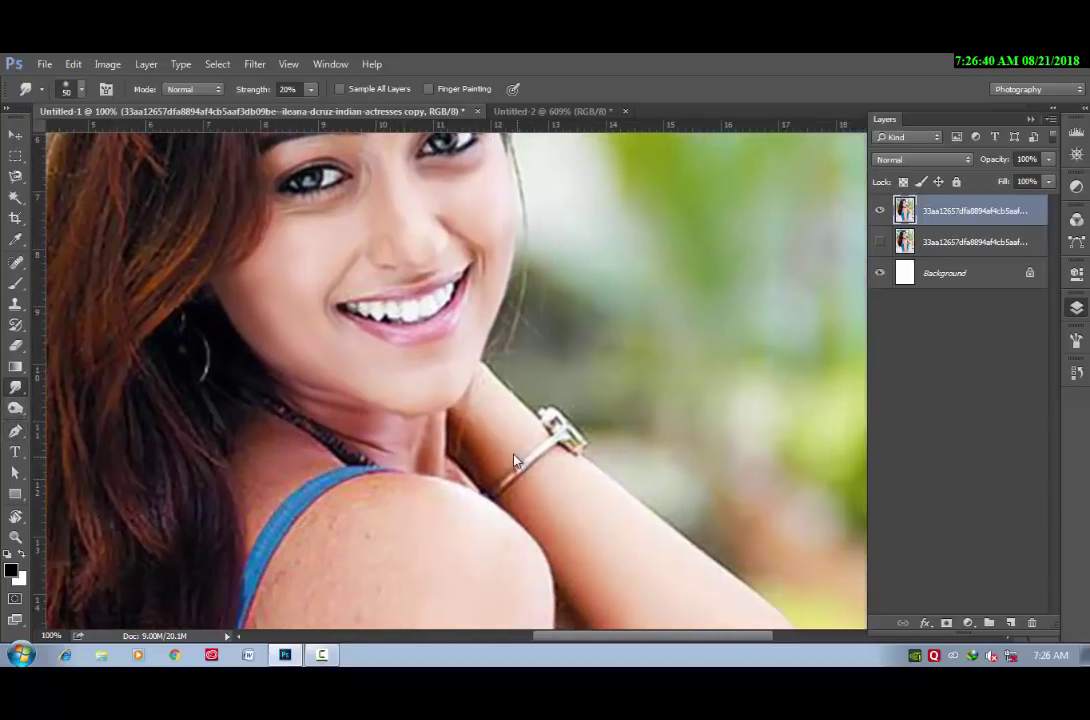
key(bracketleft)
key(bracketleft)
key(bracketright)
key(bracketright)
key(bracketright)
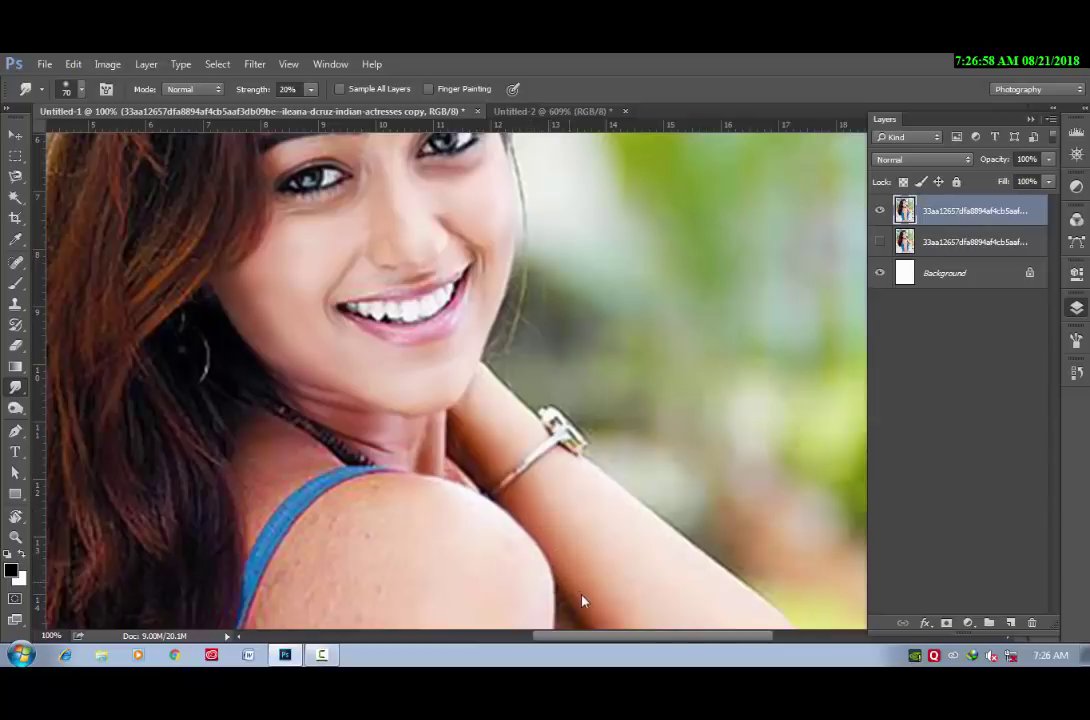
drag(603, 569, 448, 401)
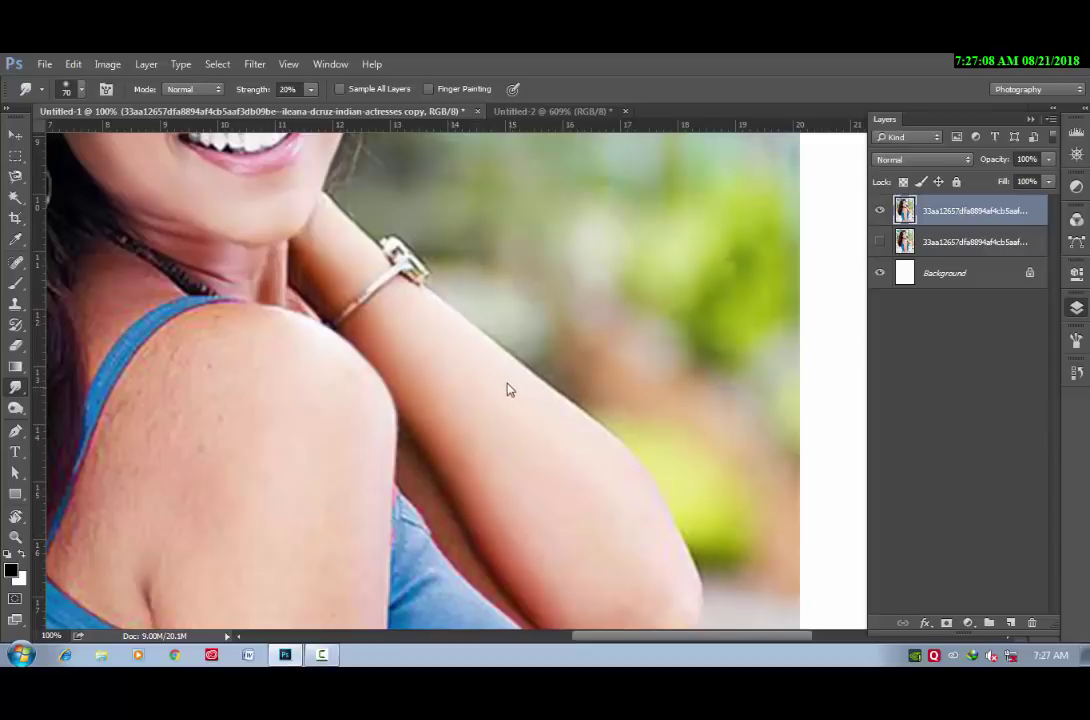
drag(562, 485, 506, 358)
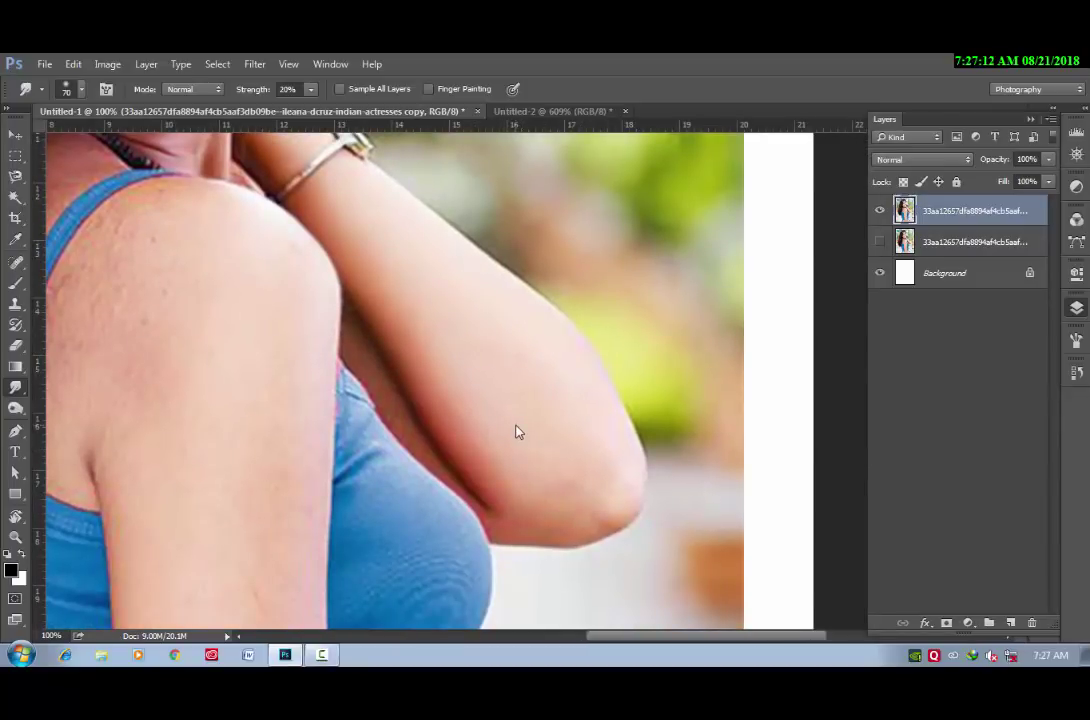
Smooth around the elbow edge, varying the brush between 70 and 45.
key(bracketleft)
key(bracketright)
key(bracketleft)
key(bracketright)
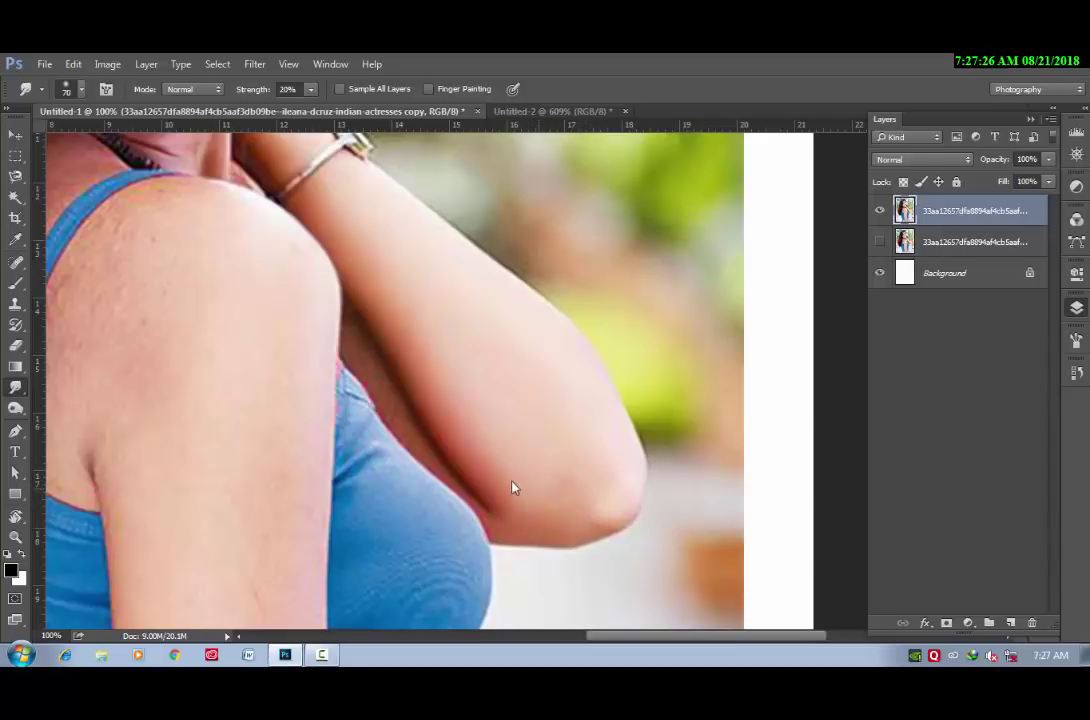
key(bracketleft)
key(bracketleft)
key(bracketleft)
key(bracketleft)
key(bracketleft)
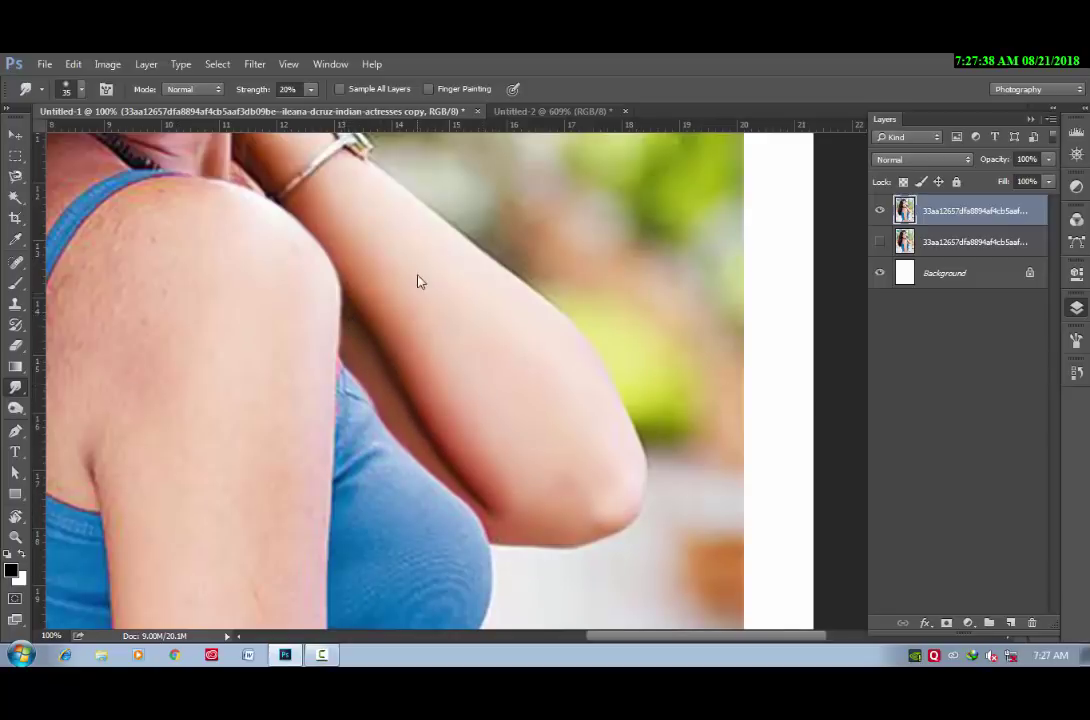
key(bracketright)
key(bracketright)
key(bracketright)
key(bracketleft)
key(bracketleft)
Soften the armpit crease and smooth the upper arm, enlarging the brush to 80.
drag(282, 511, 460, 506)
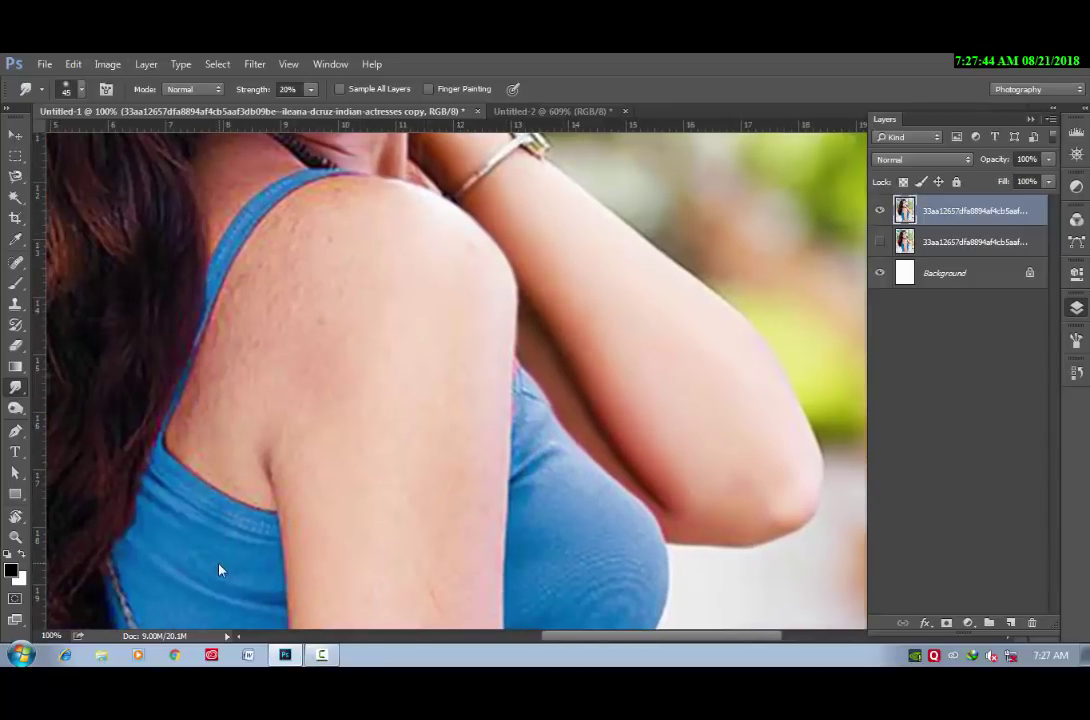
drag(243, 530, 263, 498)
key(bracketright)
key(bracketright)
key(bracketright)
drag(252, 468, 238, 396)
key(bracketright)
drag(253, 401, 301, 267)
drag(263, 341, 298, 226)
key(bracketright)
key(bracketright)
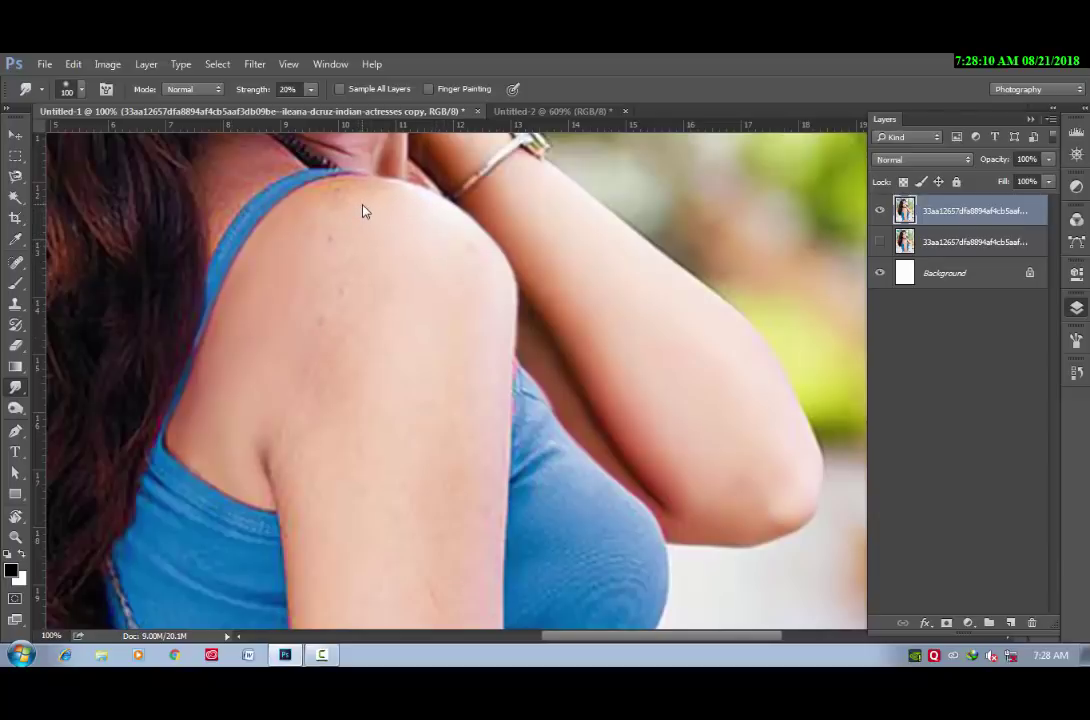
Raise Smudge strength to 25%, enlarge the brush for the shoulder, and zoom out to 66.7%.
key(2)
key(5)
key(bracketright)
key(bracketright)
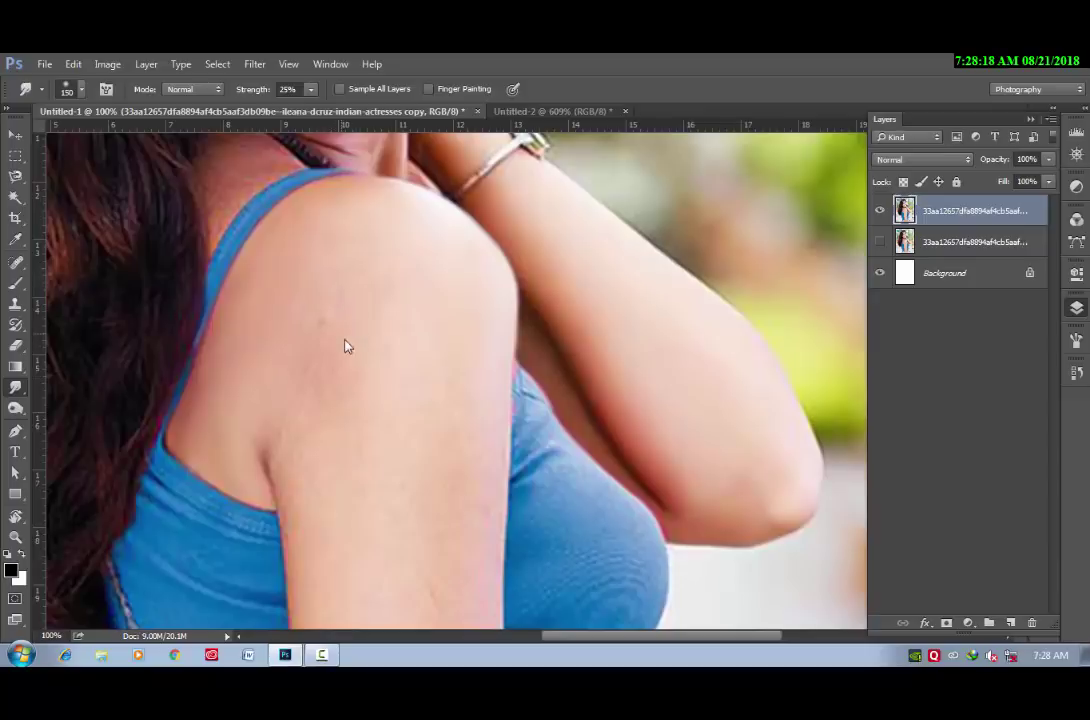
key(bracketright)
key(bracketleft)
key(bracketleft)
key(bracketleft)
key(bracketright)
scroll(572, 358, down, 1)
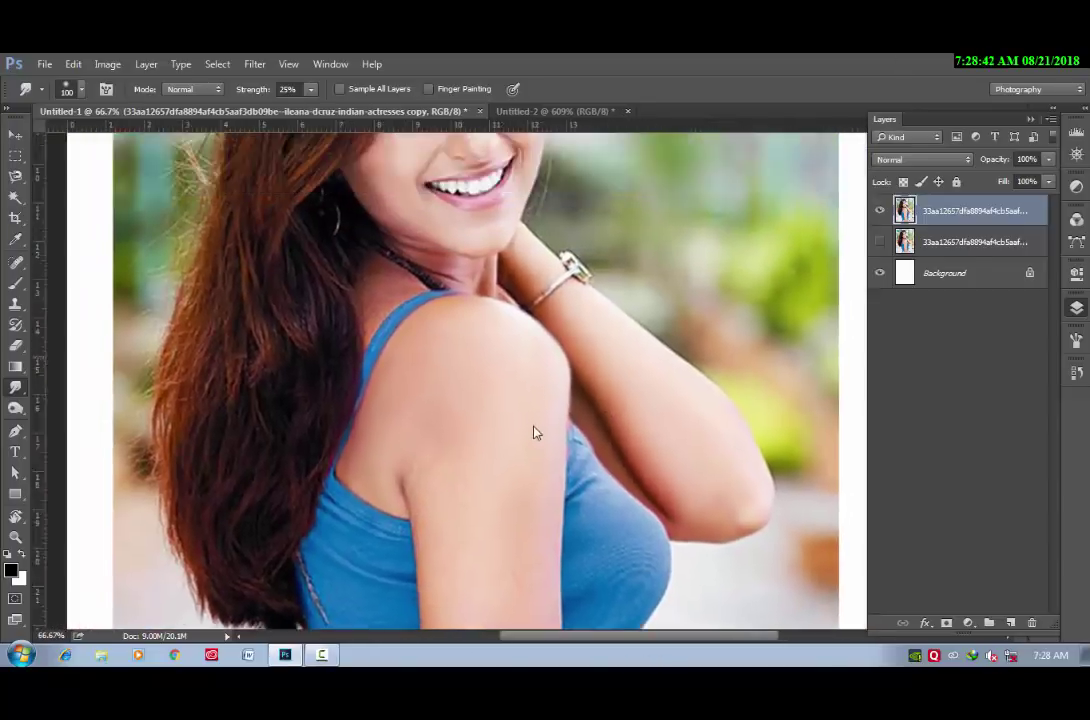
scroll(535, 432, up, 2)
scroll(540, 450, down, 2)
scroll(520, 400, down, 3)
Zoom to 100% and set Smudge strength to 40%, then 30%, with a 45 px brush.
scroll(495, 350, down, 1)
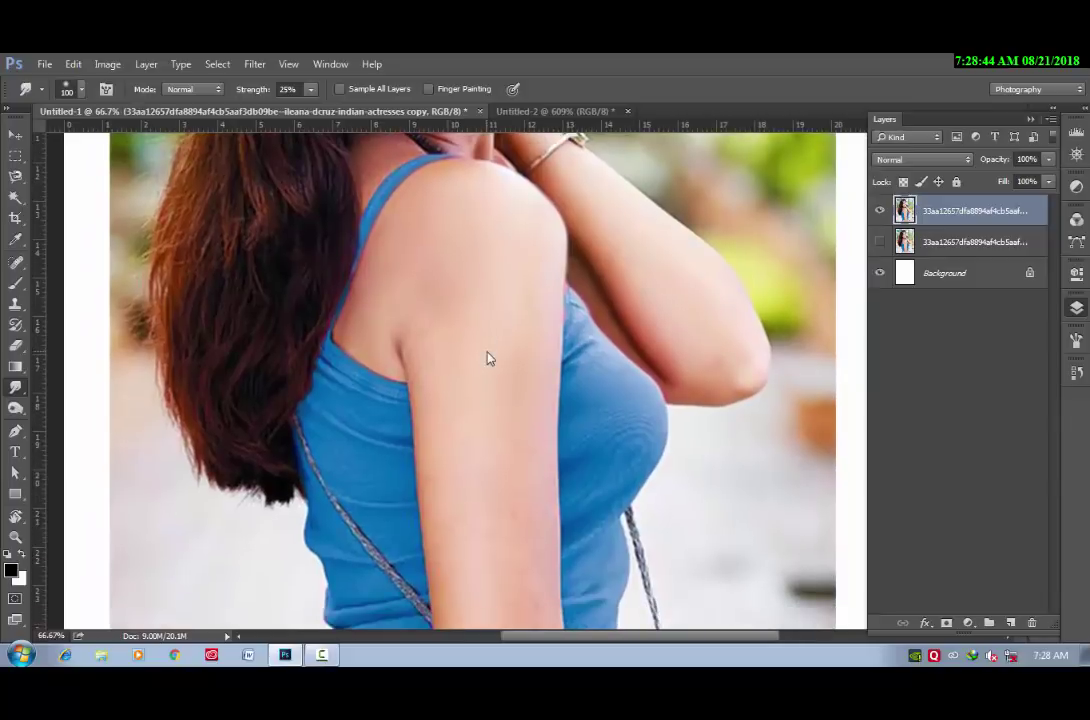
scroll(370, 513, up, 1)
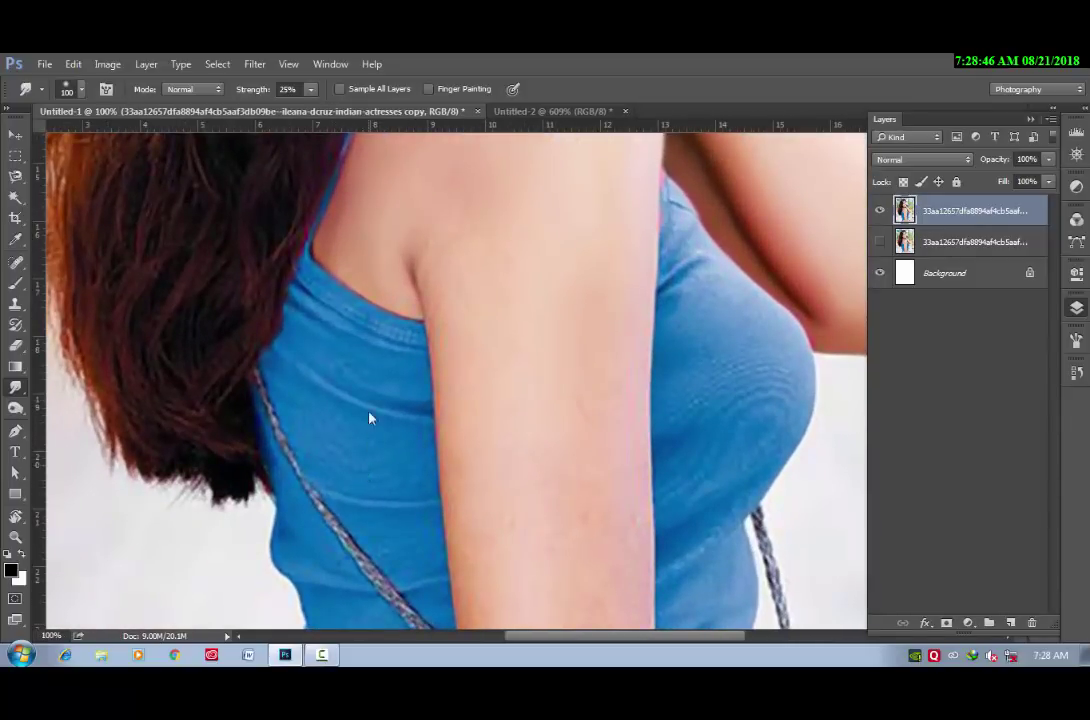
scroll(370, 420, up, 1)
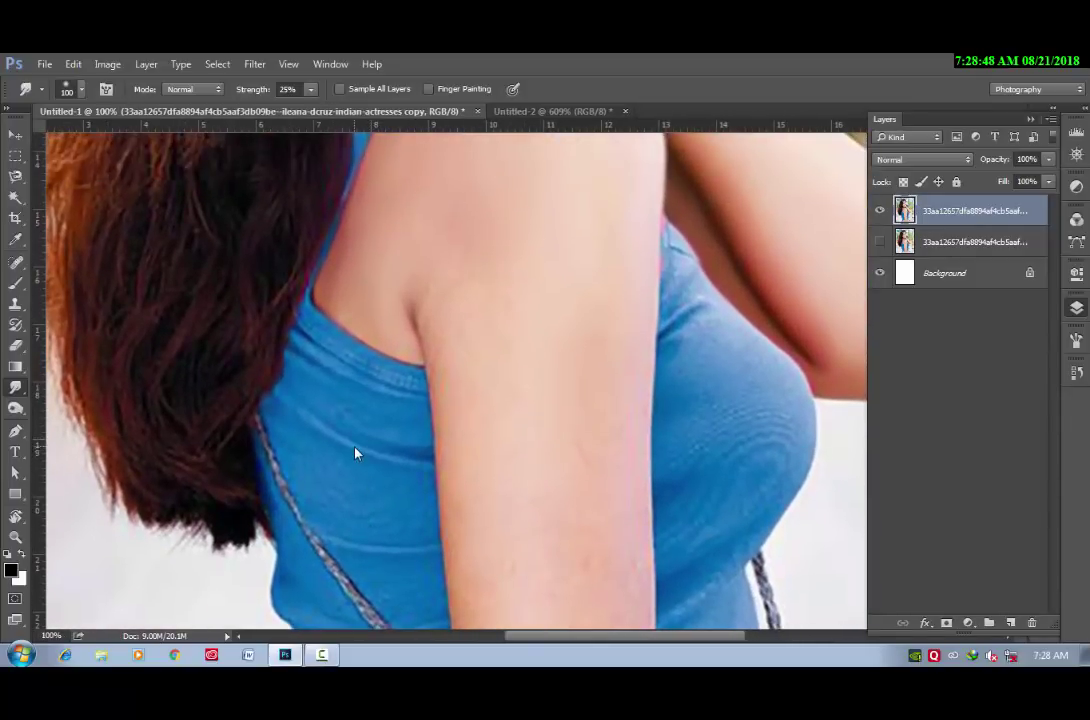
key(4)
key(bracketleft)
key(bracketleft)
key(bracketleft)
key(bracketleft)
key(bracketleft)
key(bracketleft)
key(bracketleft)
key(bracketleft)
key(3)
key(bracketleft)
Smooth the upper arm and the blue top's left edge, resizing the brush between 30 and 60.
key(bracketright)
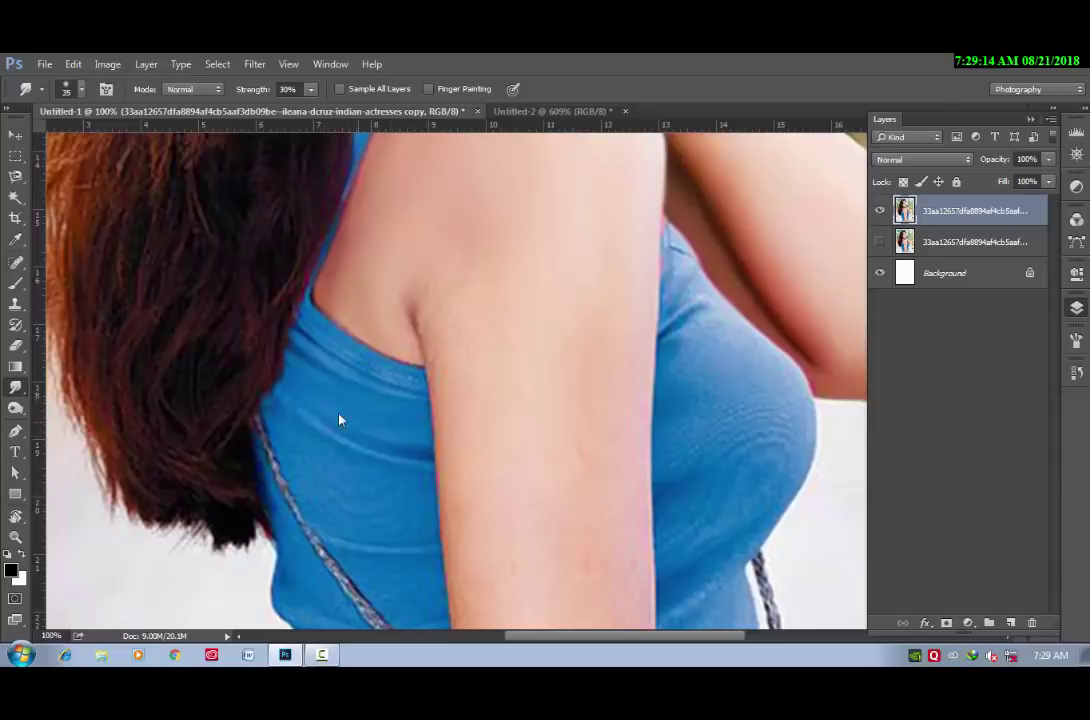
key(bracketleft)
key(bracketright)
key(bracketleft)
key(bracketright)
key(bracketright)
key(bracketleft)
key(bracketleft)
scroll(330, 537, down, 3)
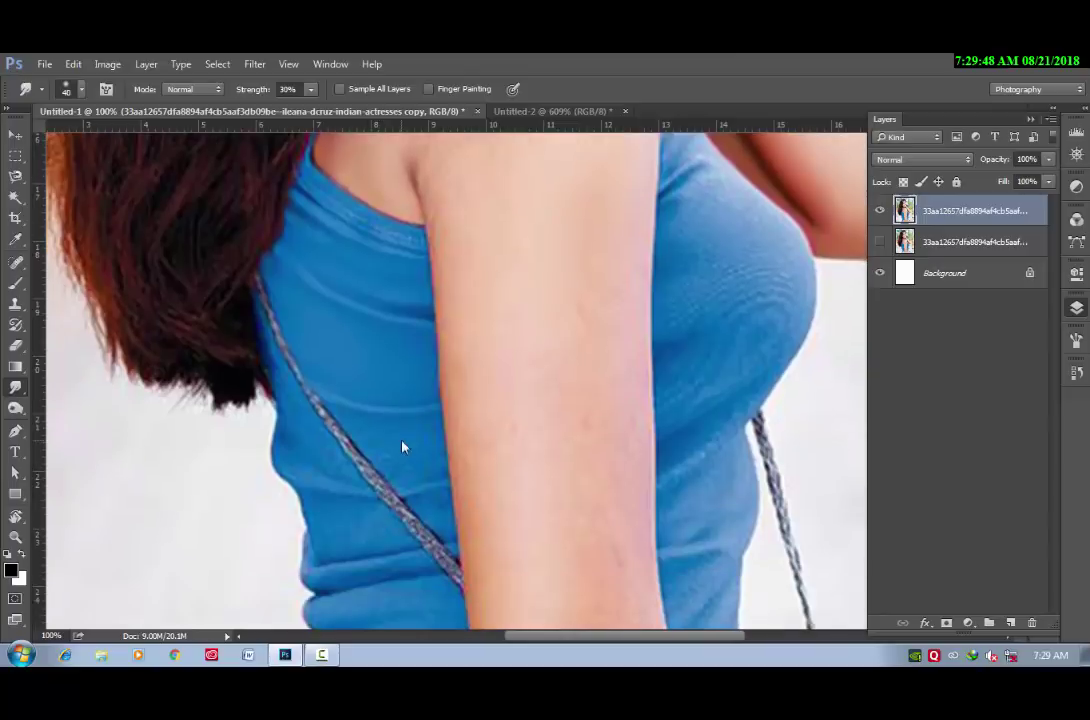
key(bracketleft)
drag(297, 470, 287, 462)
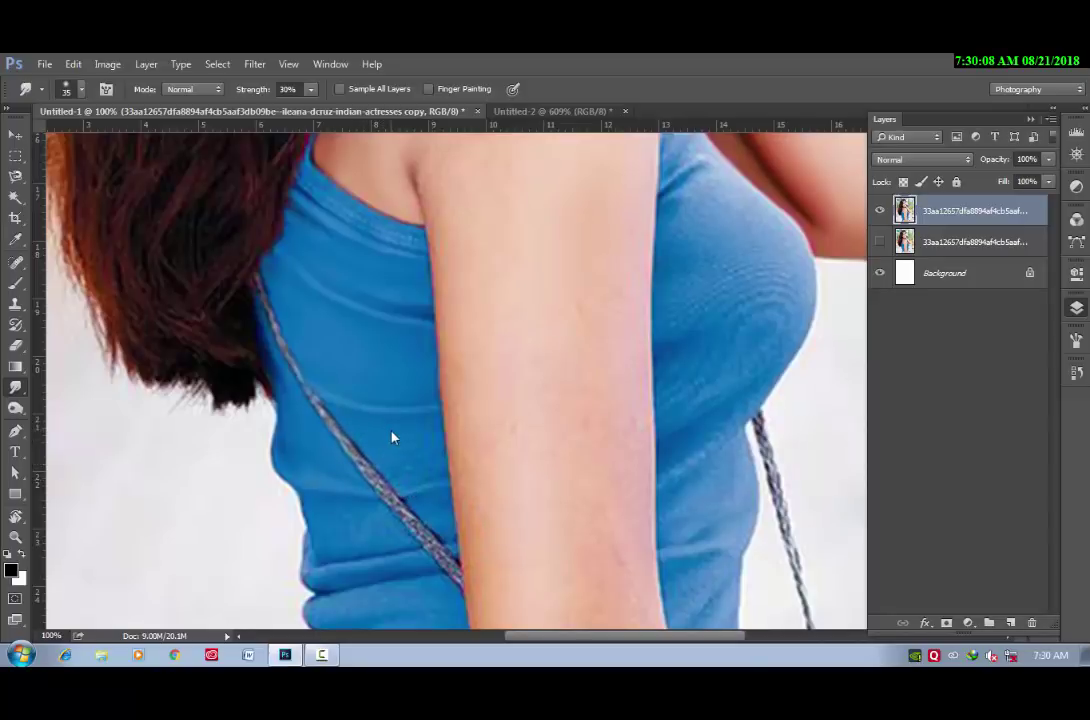
key(bracketright)
scroll(570, 300, up, 3)
scroll(560, 400, up, 1)
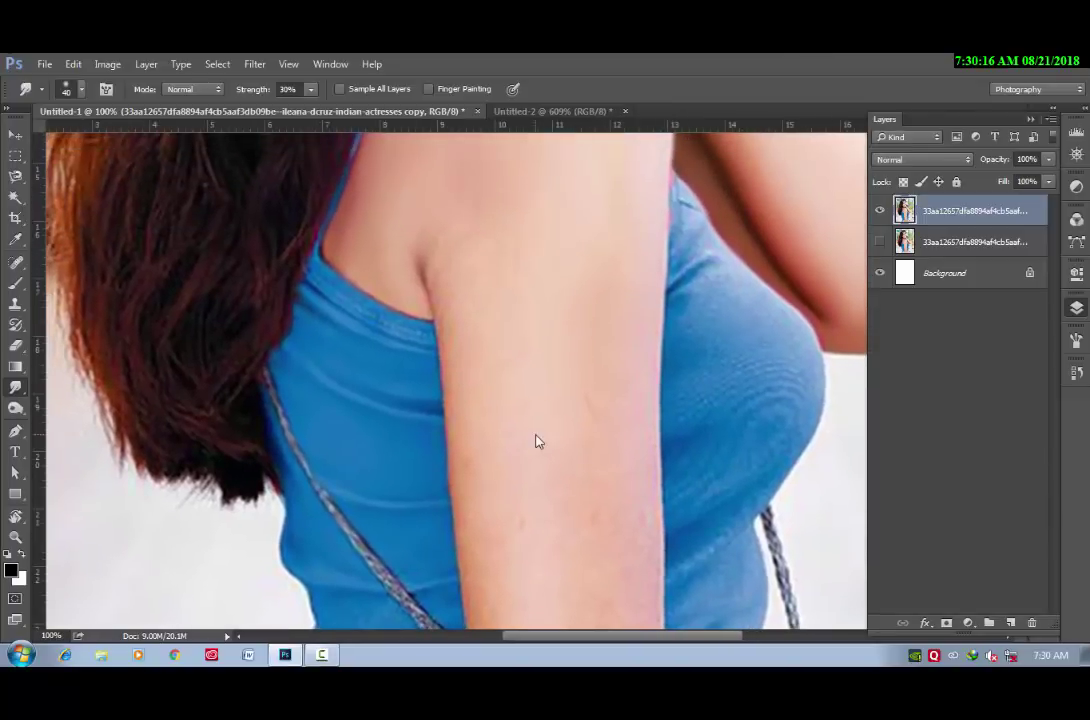
scroll(535, 440, down, 1)
drag(557, 387, 549, 413)
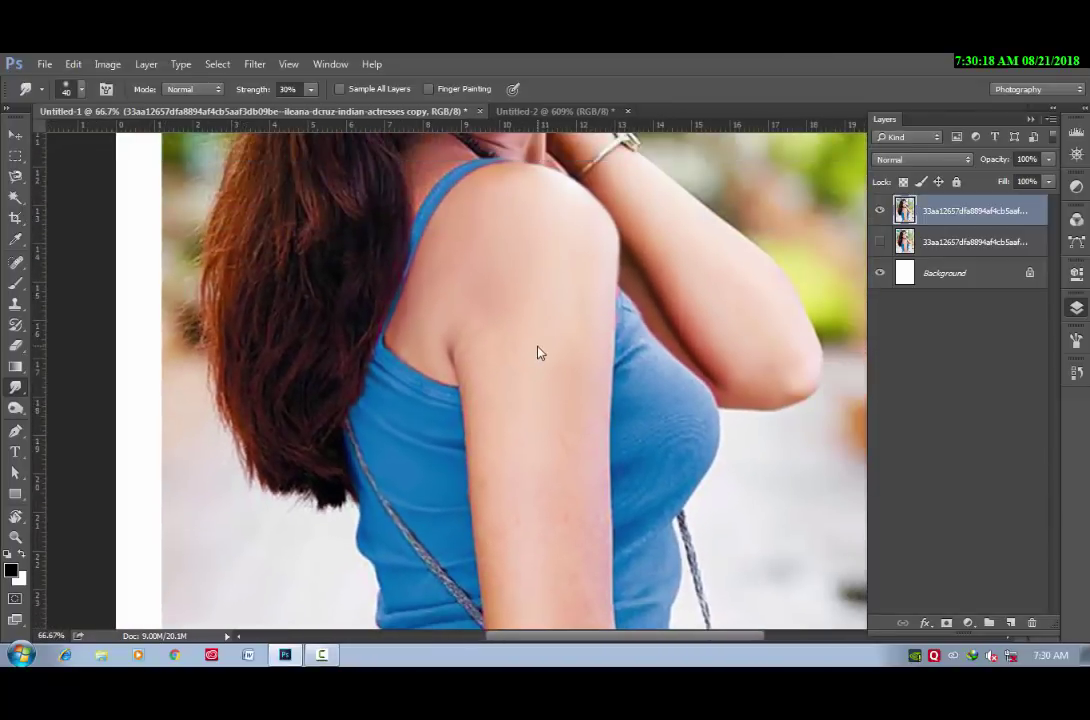
scroll(518, 409, down, 2)
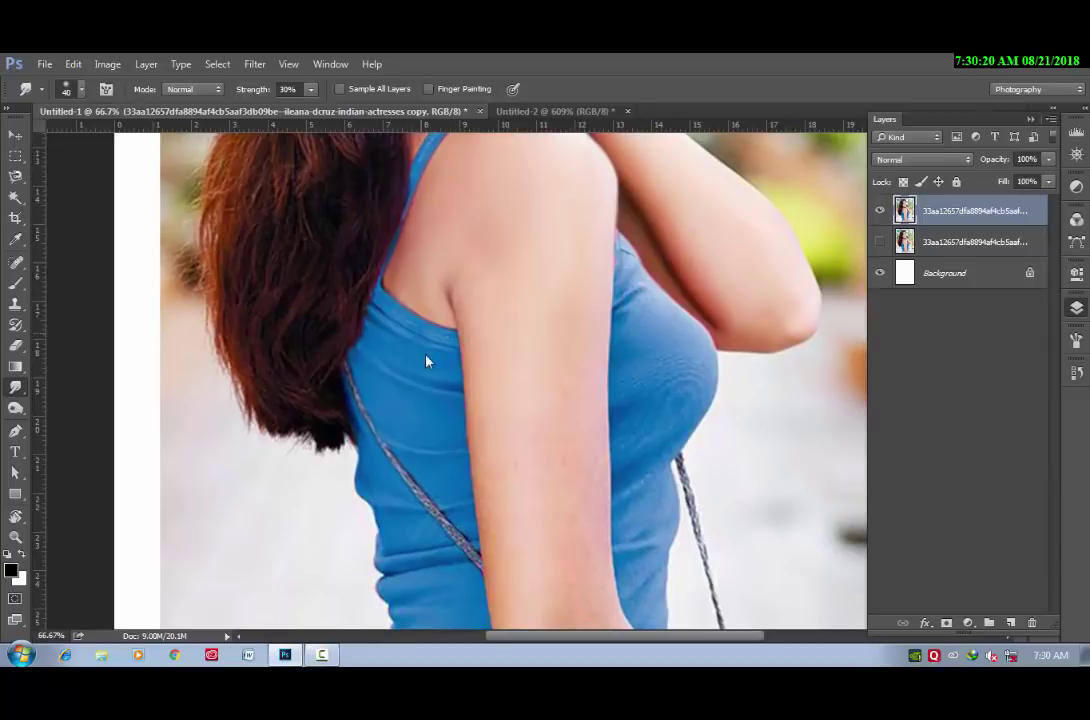
scroll(440, 420, up, 4)
scroll(465, 494, up, 10)
scroll(468, 498, up, 5)
scroll(455, 470, down, 2)
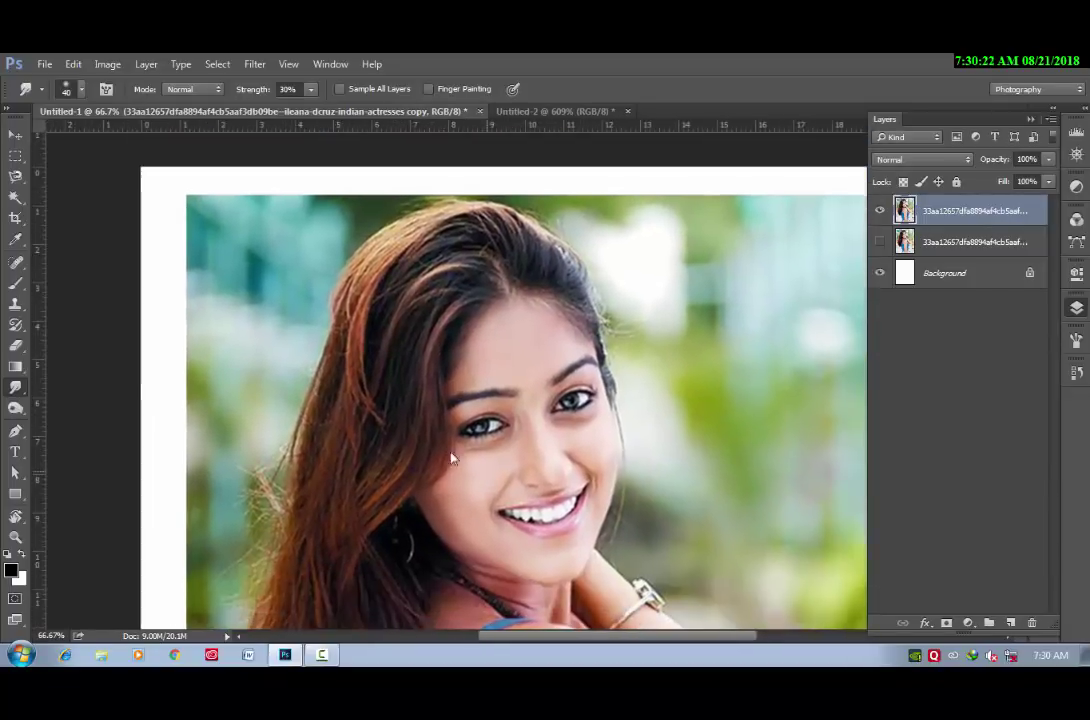
scroll(349, 370, right, 3)
scroll(368, 324, down, 1)
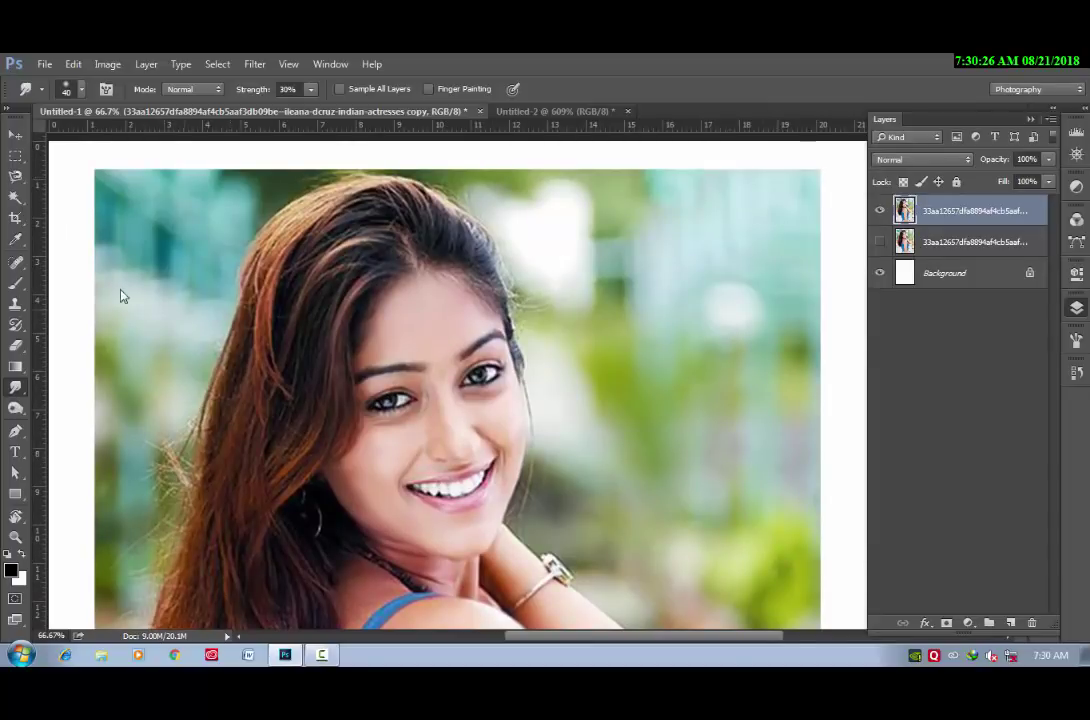
Pick the 123 px scattered-dot 'hair brush 1' preset for the Smudge tool.
right_click(438, 273)
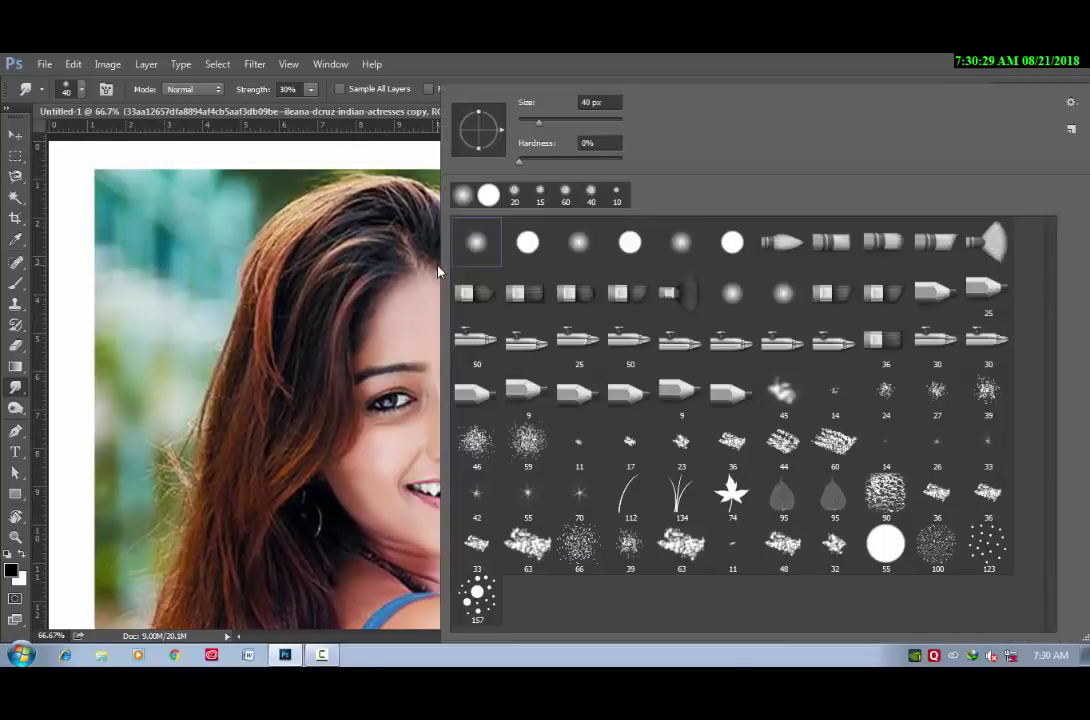
click(997, 567)
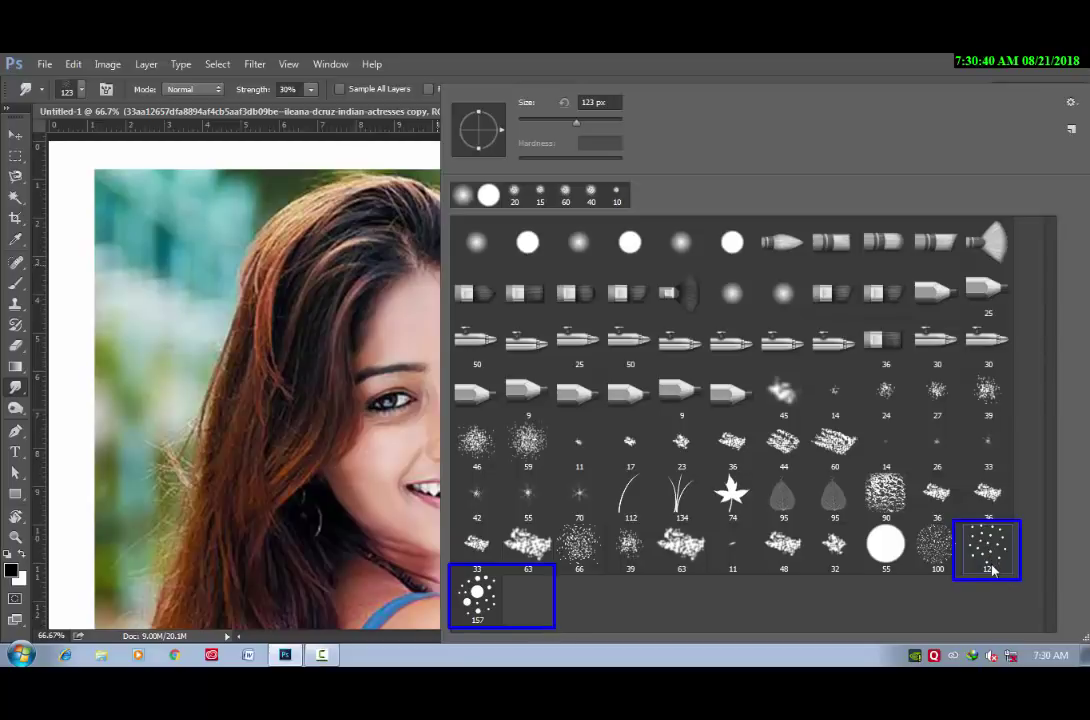
key(Return)
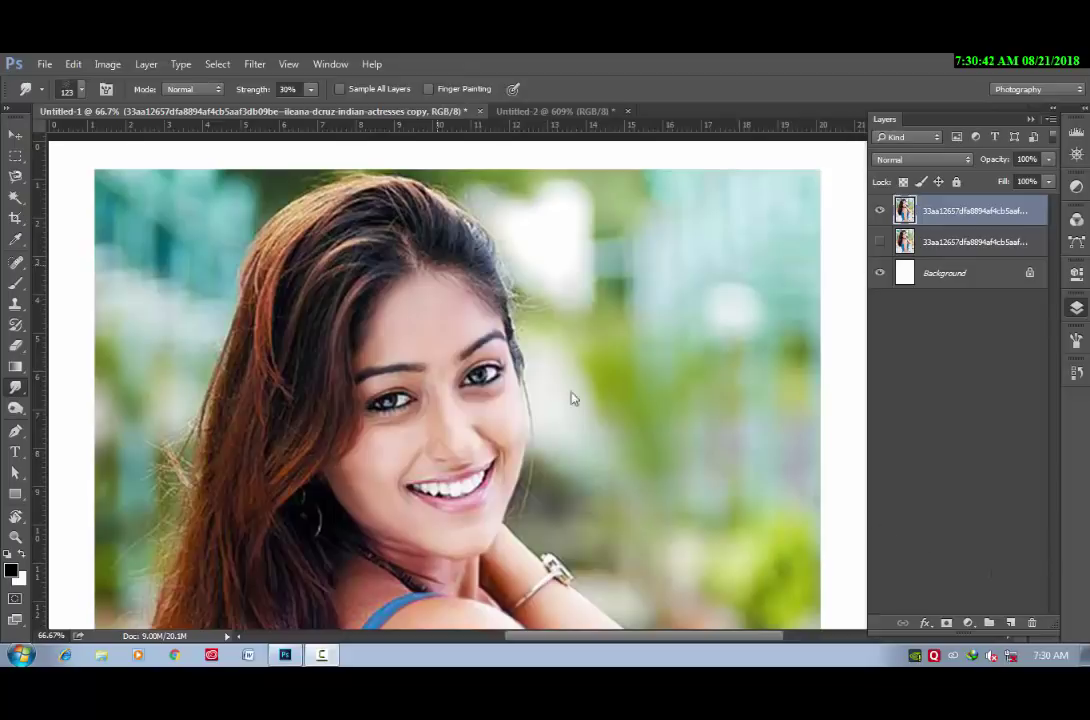
Set Smudge strength to 90% with the 123 px hair brush.
right_click(342, 310)
click(644, 77)
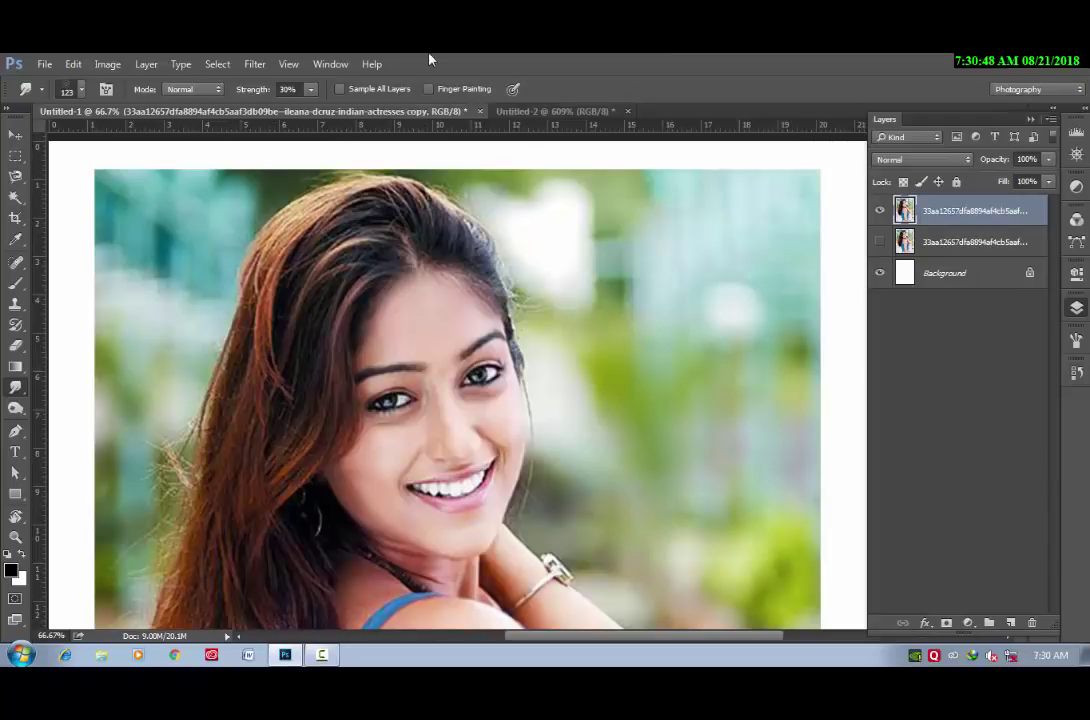
click(288, 89)
text(90)
key(Return)
Rotate the canvas view to tilt the portrait, then return to the Smudge tool.
drag(389, 304, 500, 350)
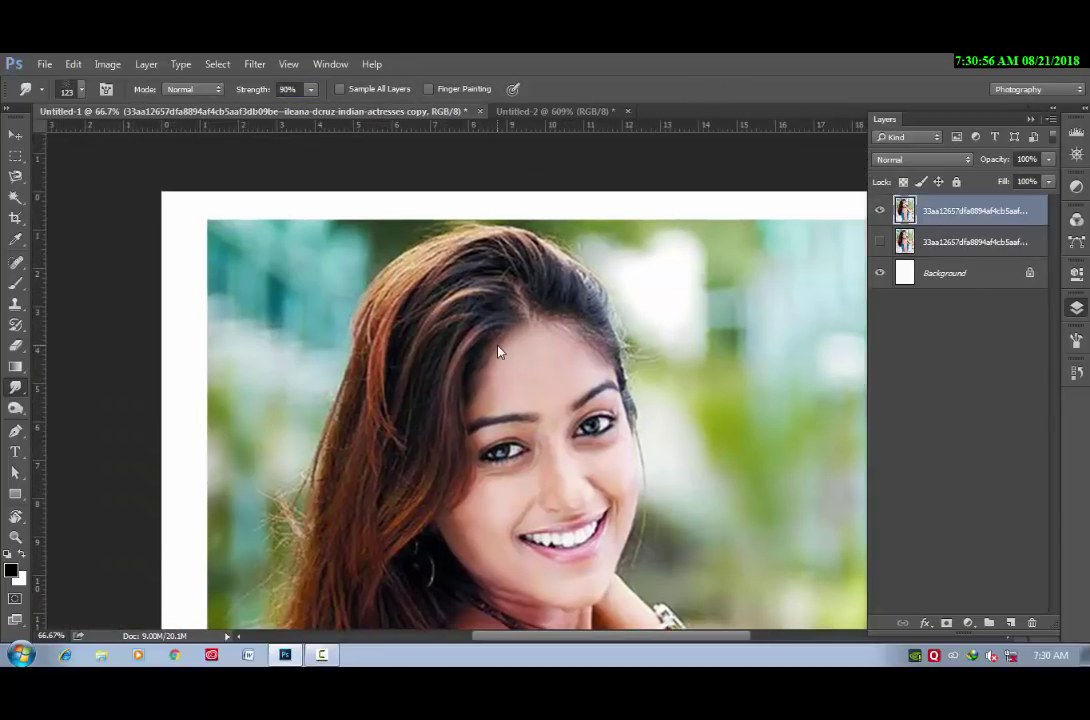
scroll(500, 350, up, 1)
key(r)
mouse_move(337, 253)
mouse_down()
mouse_move(338, 382)
mouse_move(389, 457)
mouse_move(420, 477)
mouse_move(503, 348)
mouse_up()
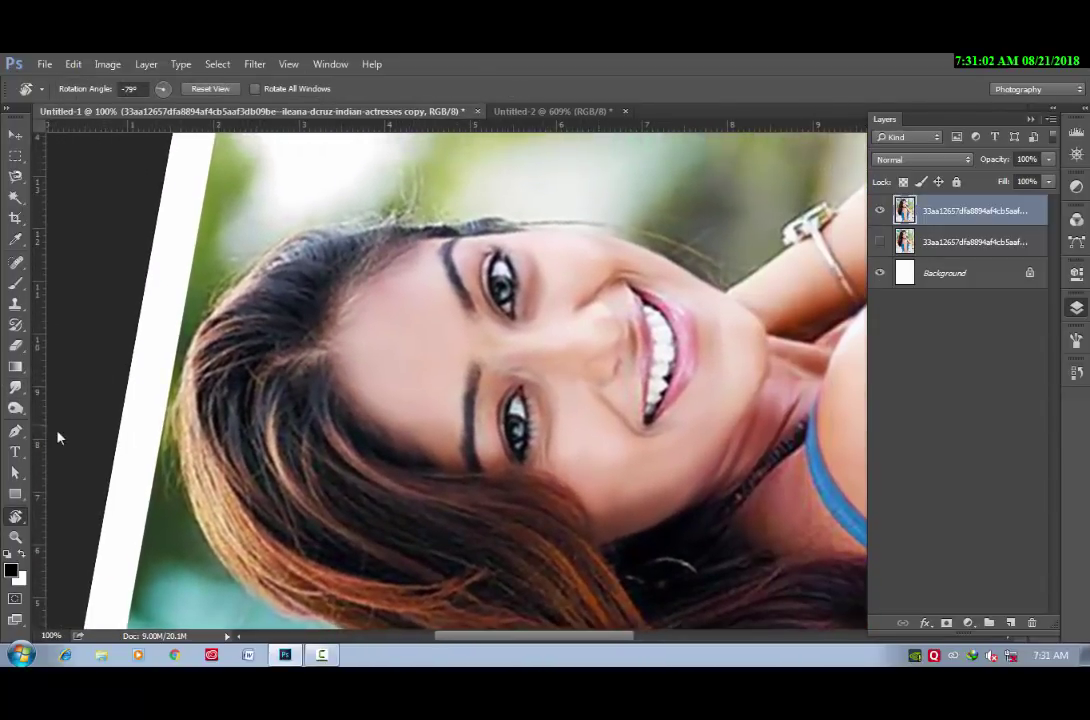
click(15, 387)
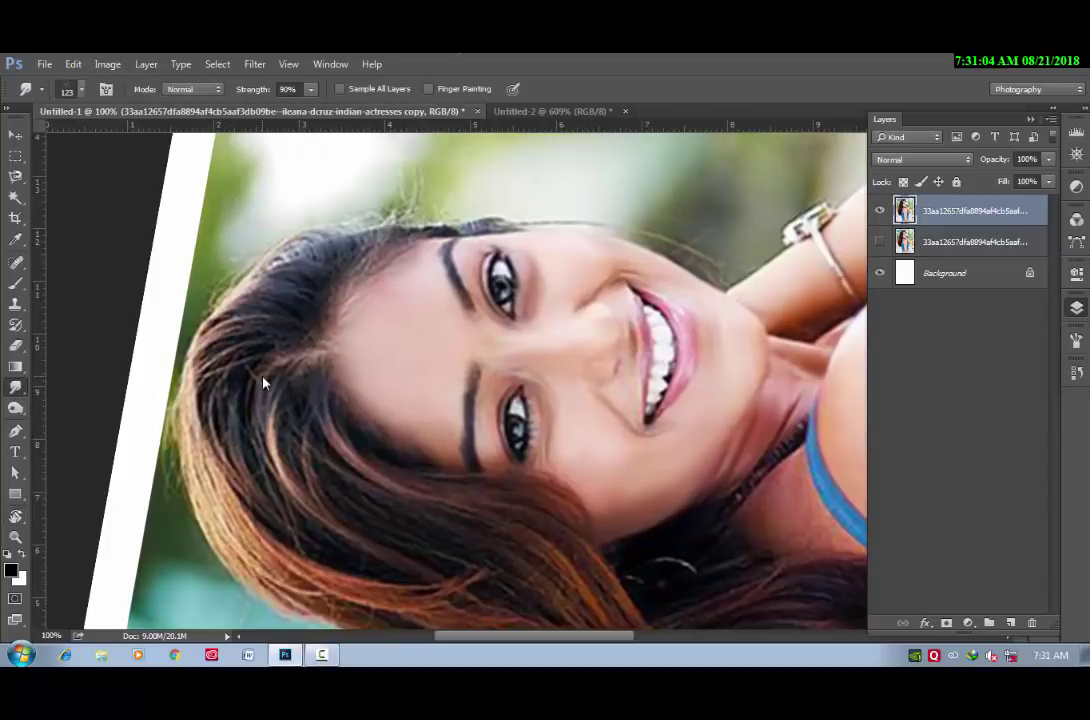
Shrink the hair brush to 35 px and smear the stray strands below the face and on the left.
key(bracketleft)
key(bracketleft)
key(bracketleft)
key(bracketleft)
key(bracketleft)
key(bracketleft)
key(bracketleft)
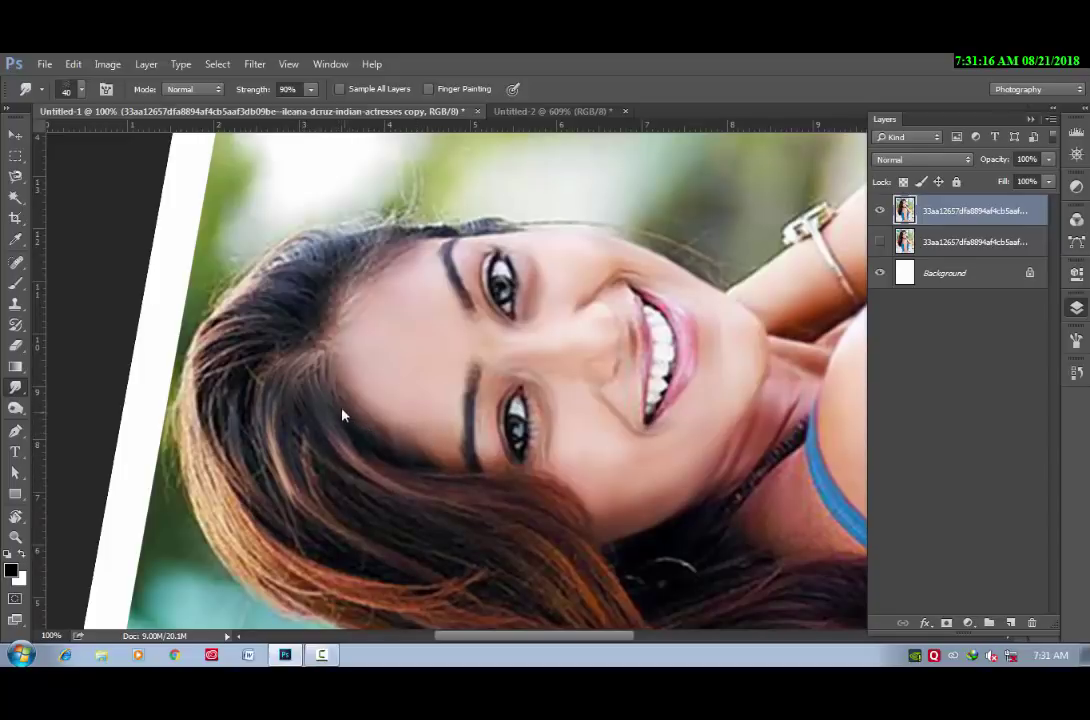
key(bracketleft)
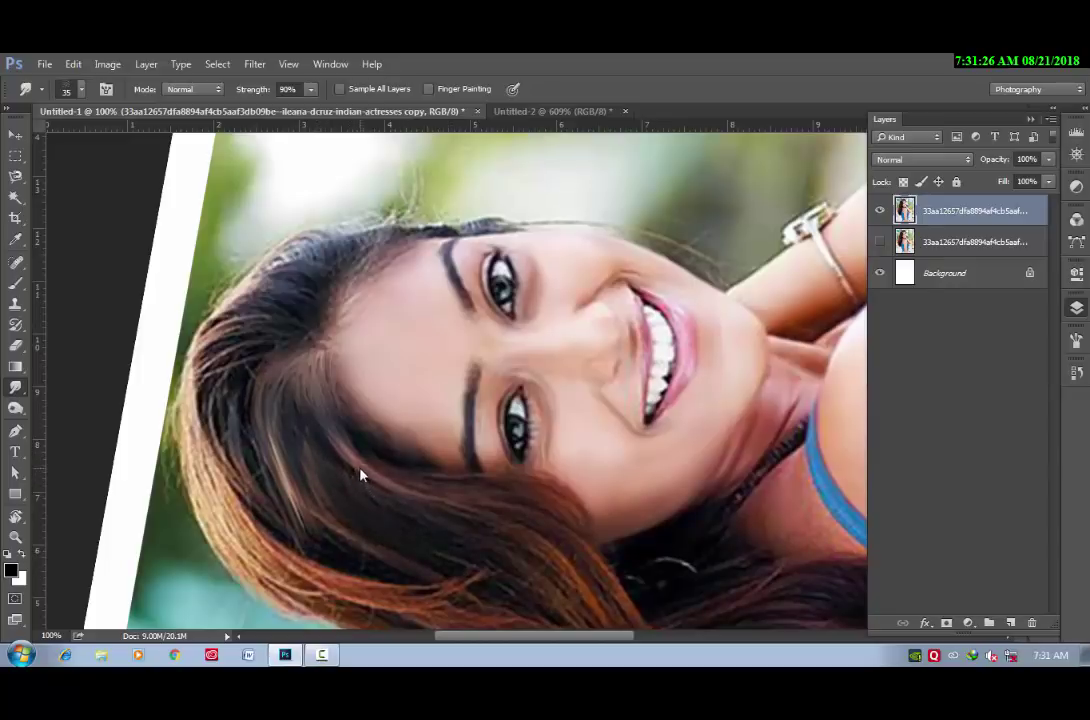
drag(362, 476, 484, 543)
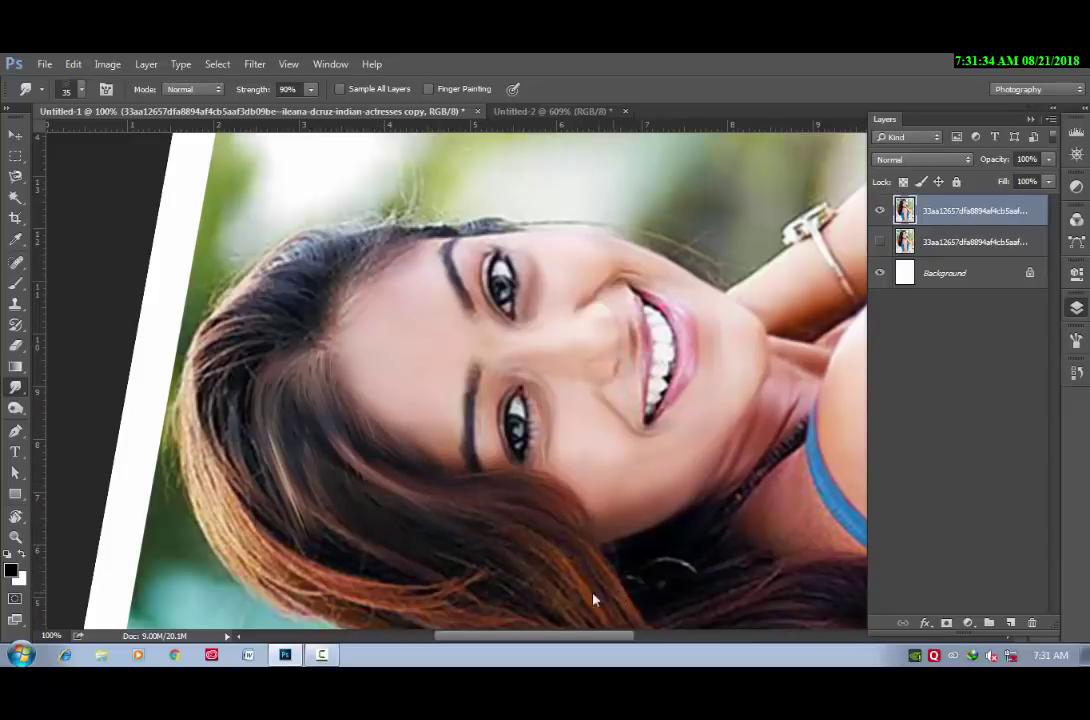
scroll(560, 560, down, 2)
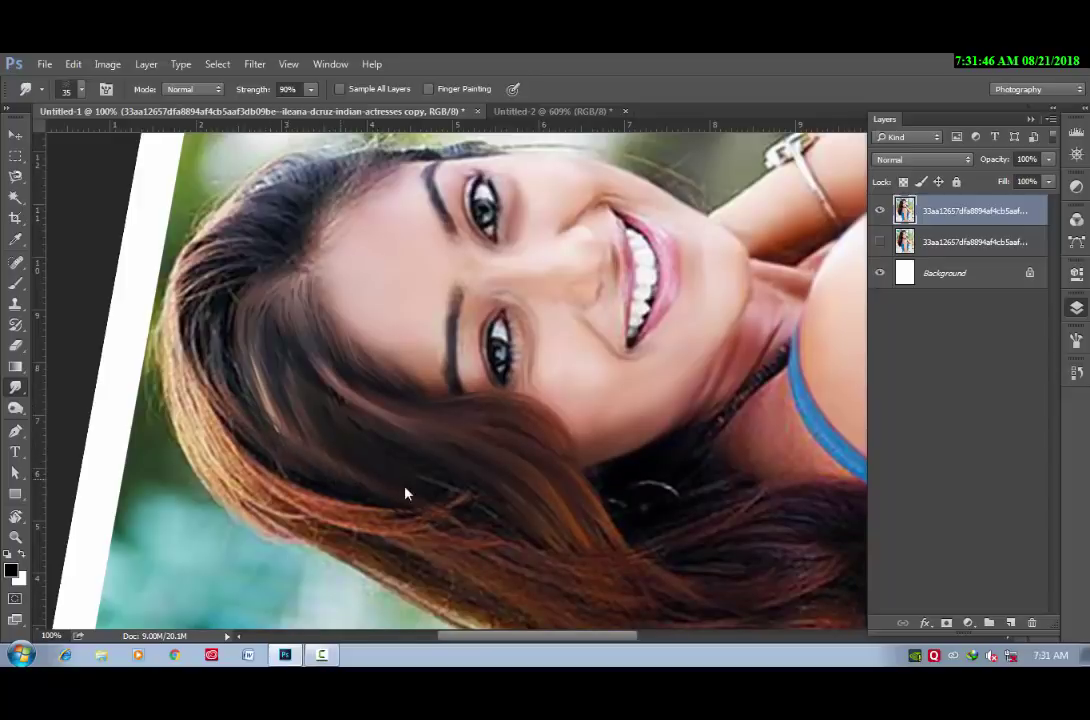
drag(215, 405, 333, 513)
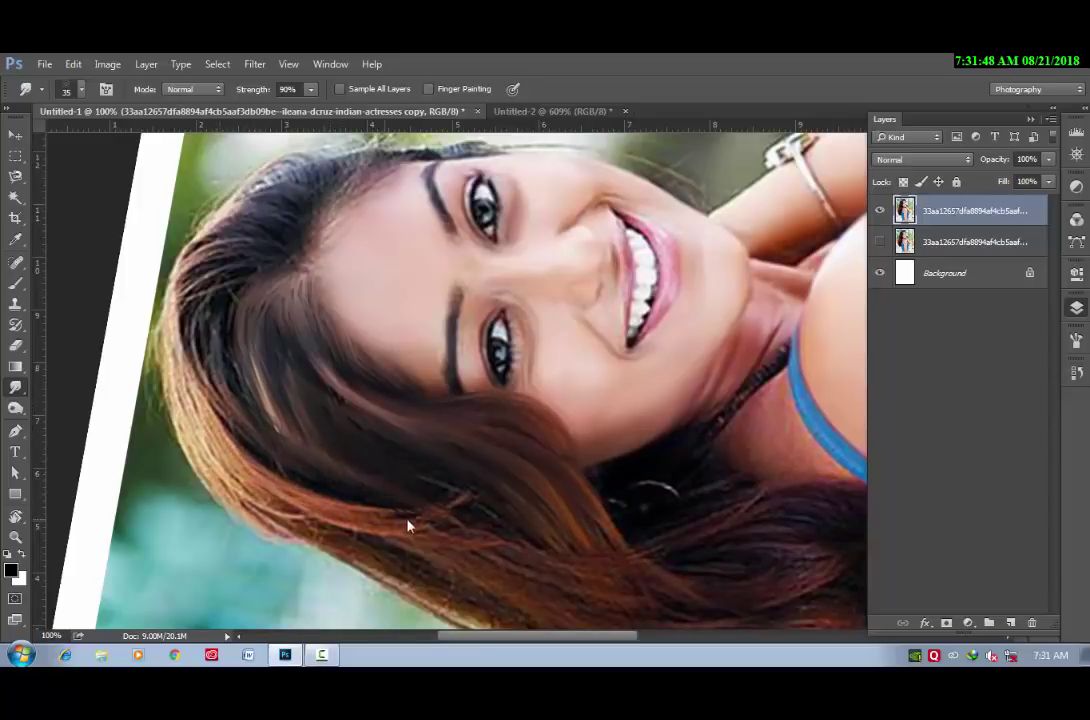
drag(468, 508, 243, 482)
drag(467, 518, 438, 533)
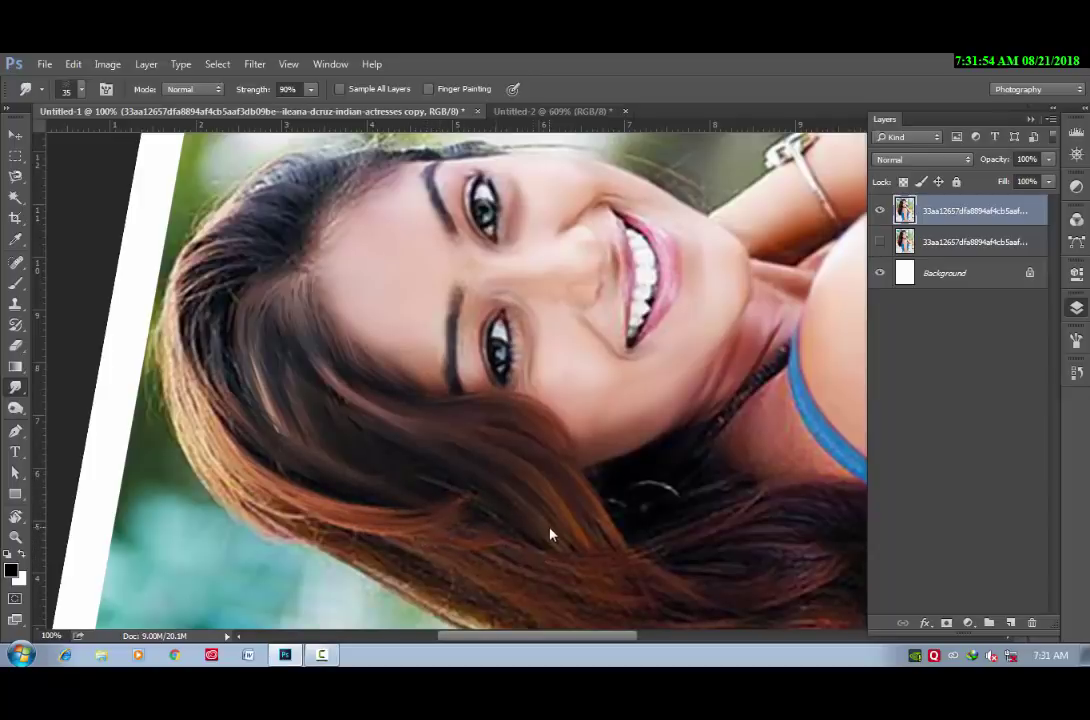
mouse_move(403, 510)
mouse_down()
mouse_move(380, 505)
mouse_move(199, 303)
mouse_move(183, 388)
mouse_move(155, 446)
mouse_up()
Rotate the view back to about -2° and return to smudging.
key(r)
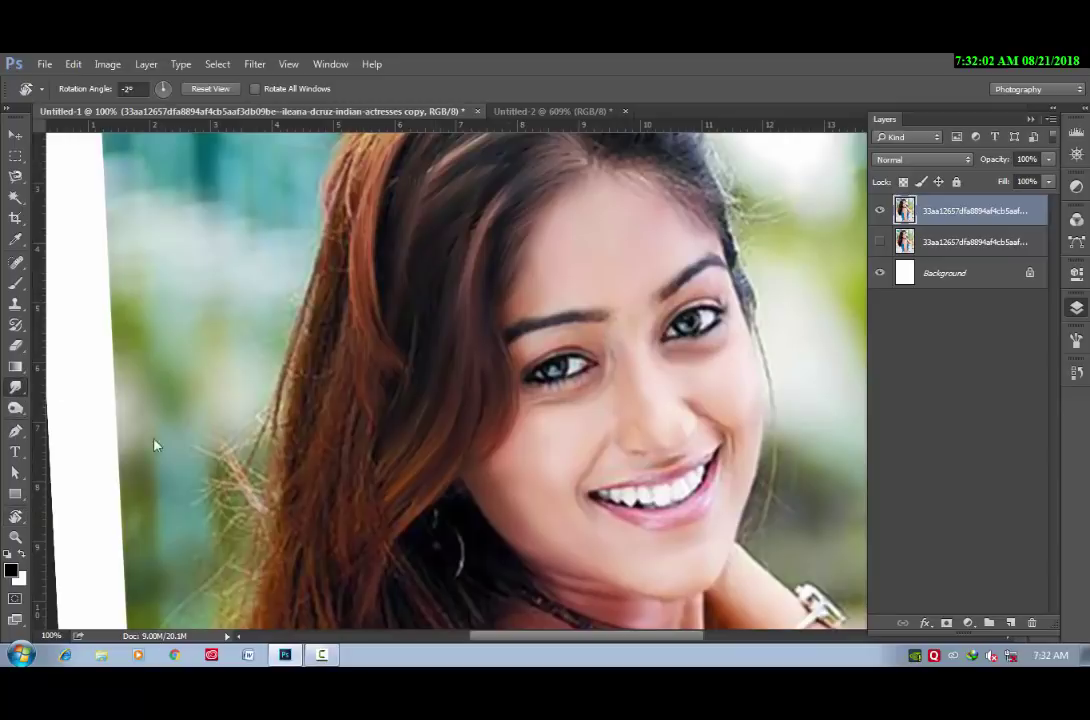
key(r)
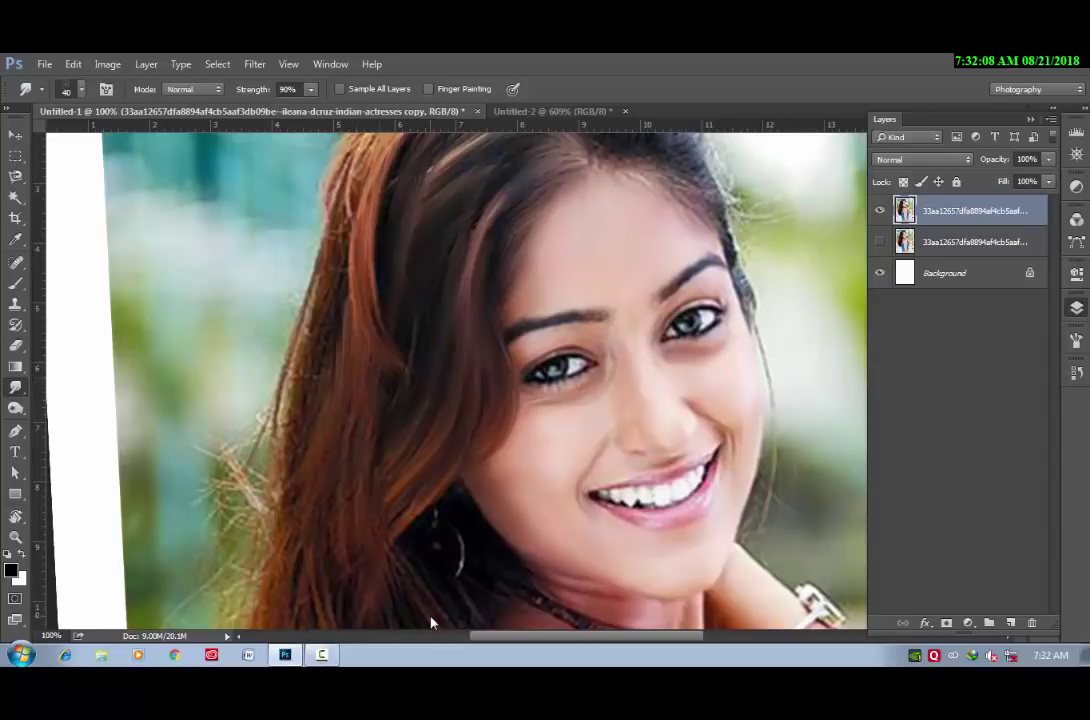
scroll(423, 470, down, 3)
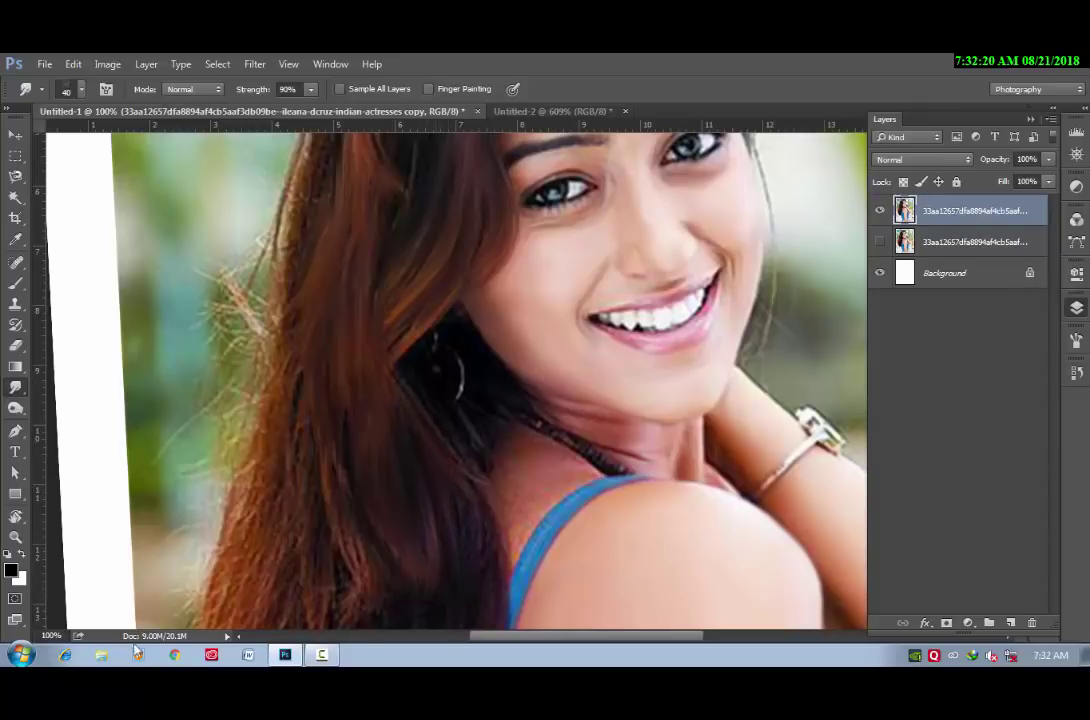
scroll(450, 413, down, 3)
scroll(450, 413, down, 1)
key(ctrl+r)
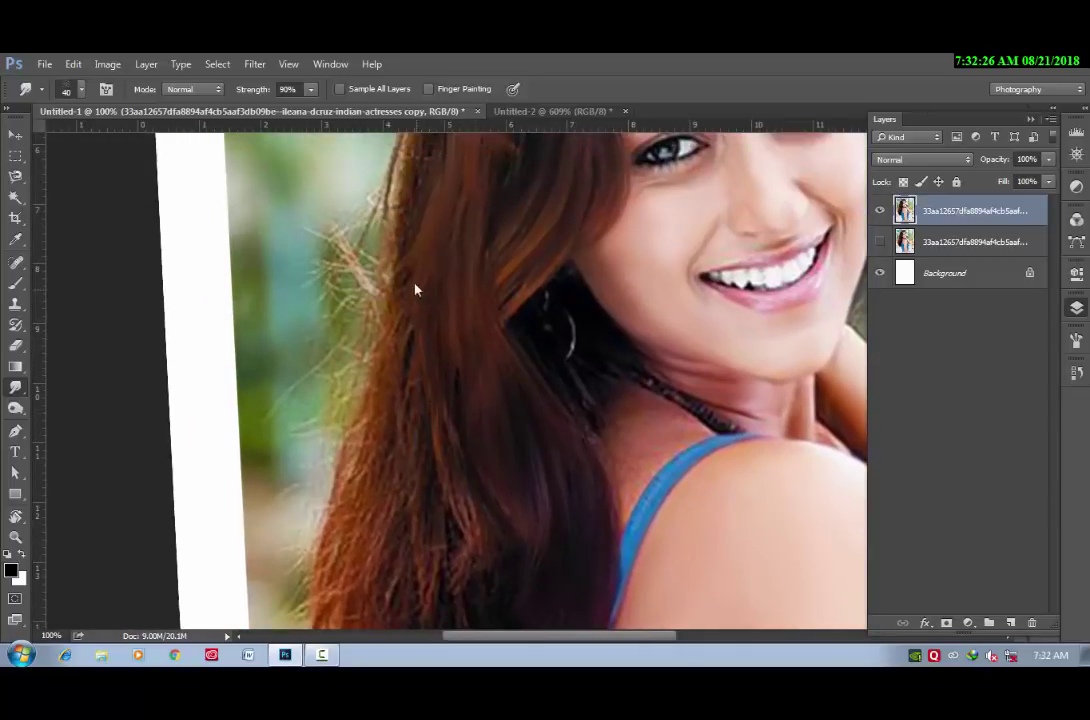
Blend the stray strands down the left edge of the hair with the 40 px brush.
drag(358, 418, 399, 304)
drag(336, 487, 418, 357)
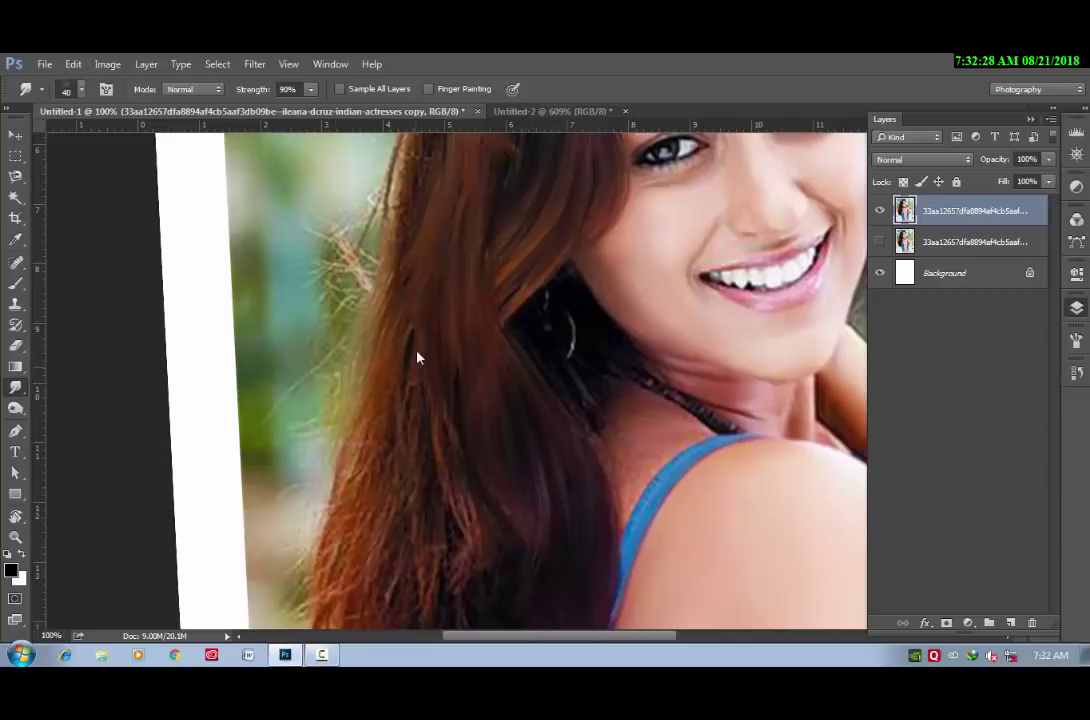
drag(380, 452, 372, 517)
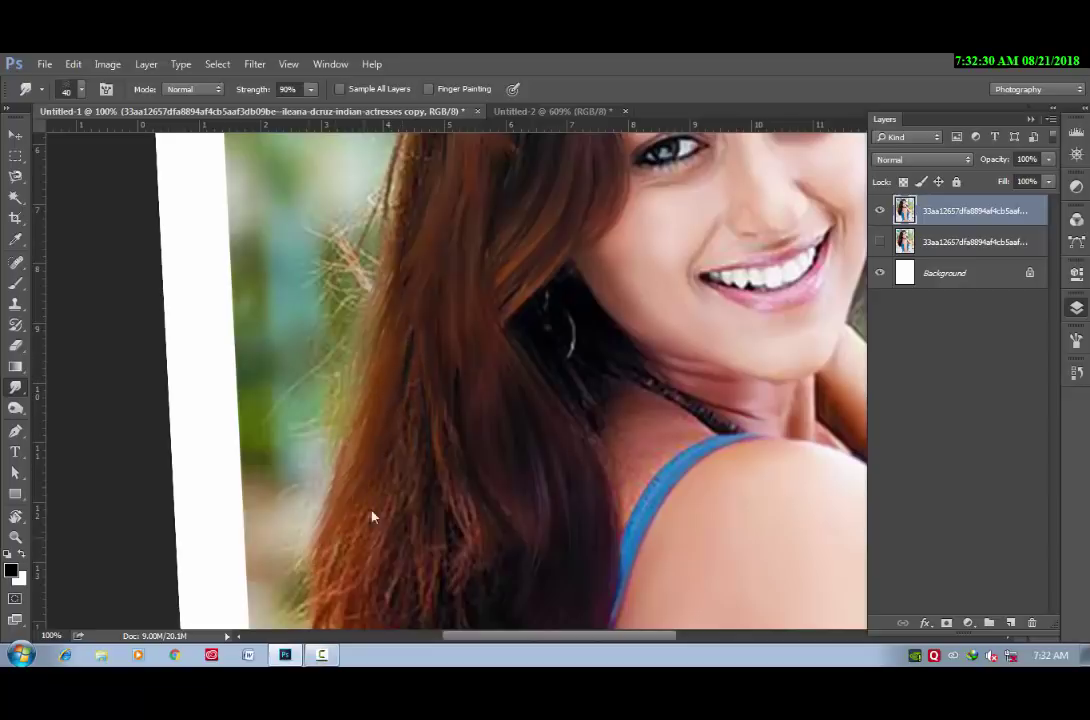
scroll(382, 504, down, 3)
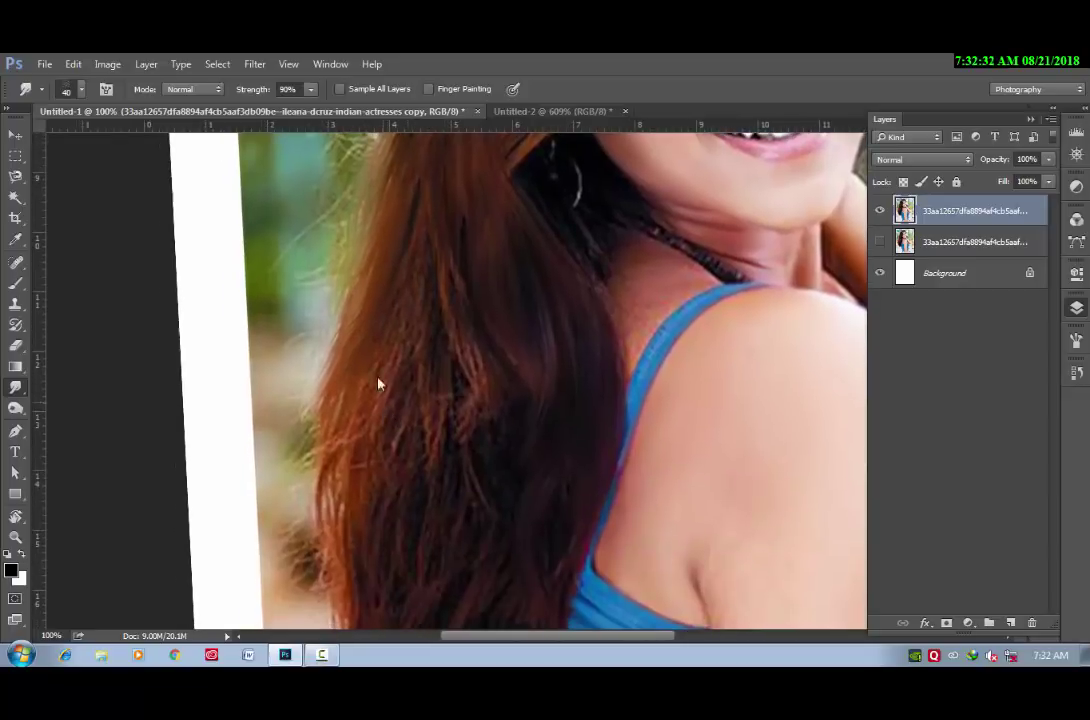
drag(312, 558, 389, 397)
mouse_move(365, 445)
mouse_down()
mouse_move(389, 560)
mouse_move(430, 380)
mouse_up()
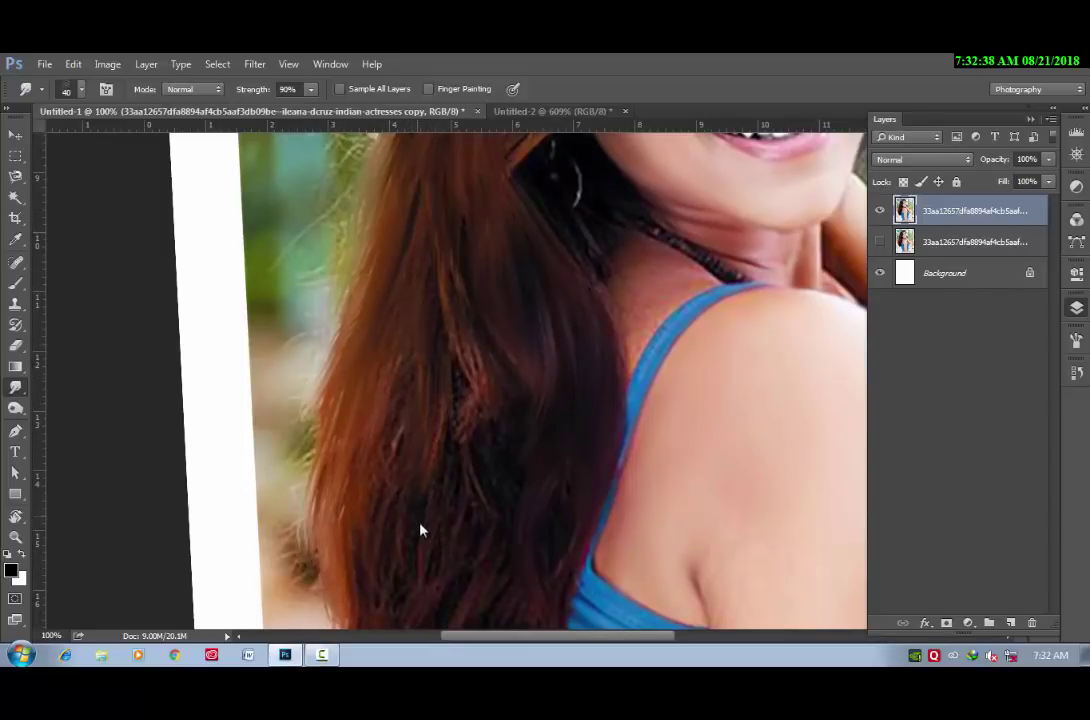
scroll(430, 460, down, 3)
scroll(434, 420, down, 1)
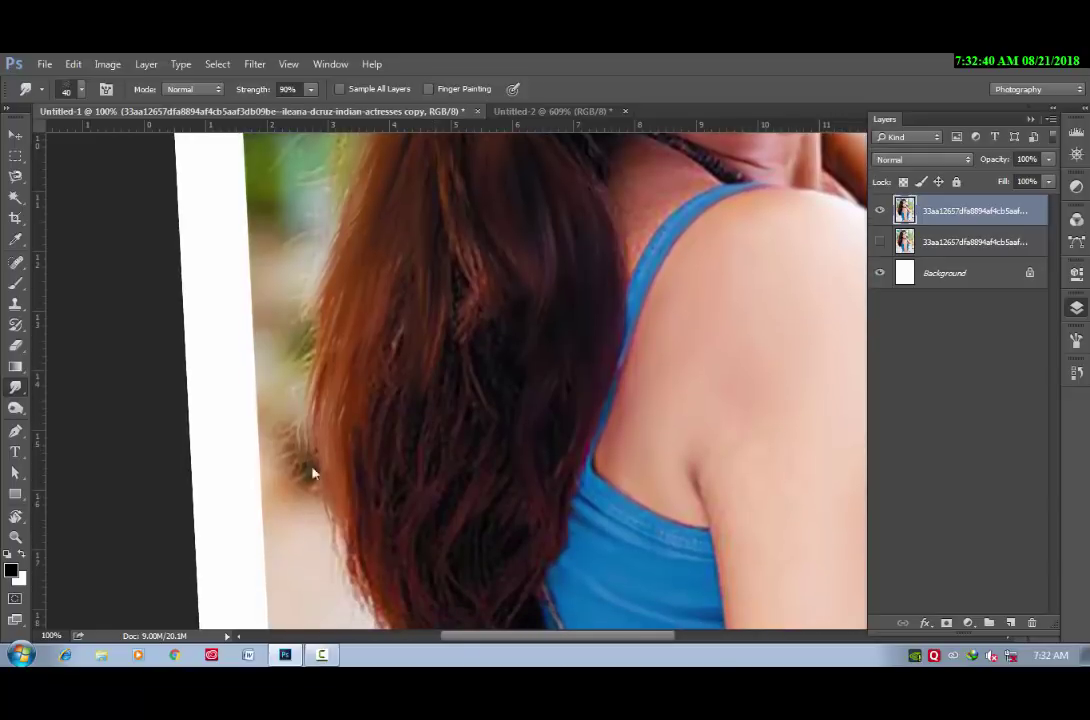
scroll(436, 428, up, 3)
scroll(436, 428, right, 3)
scroll(455, 285, up, 3)
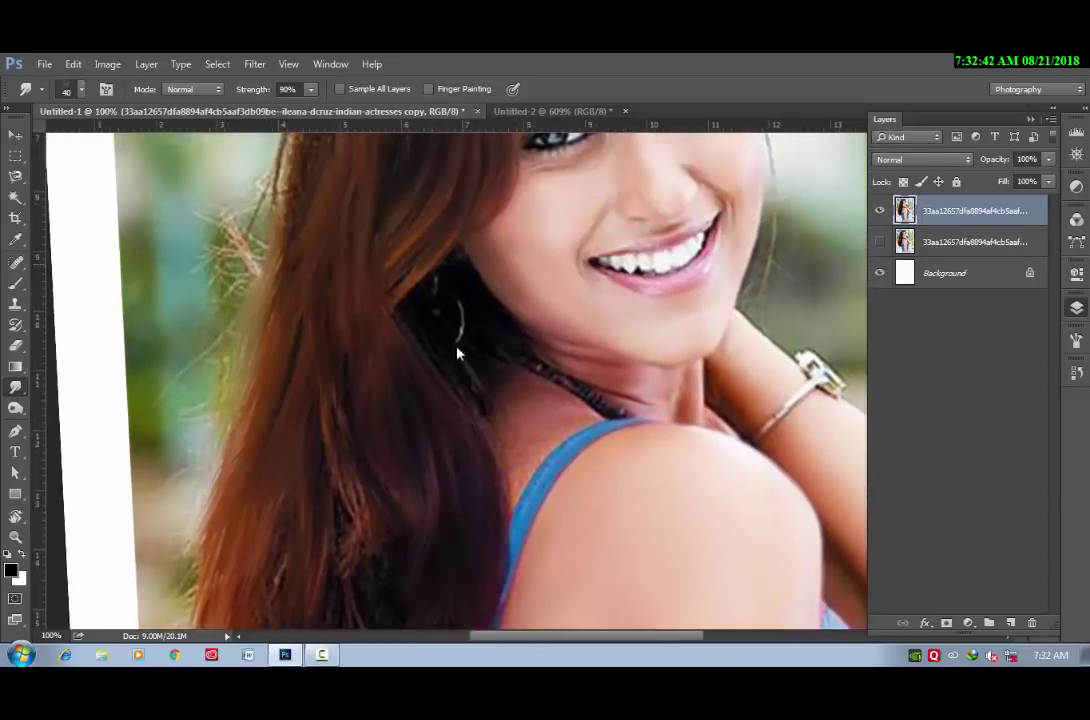
scroll(533, 263, up, 2)
scroll(490, 451, up, 5)
scroll(490, 451, right, 2)
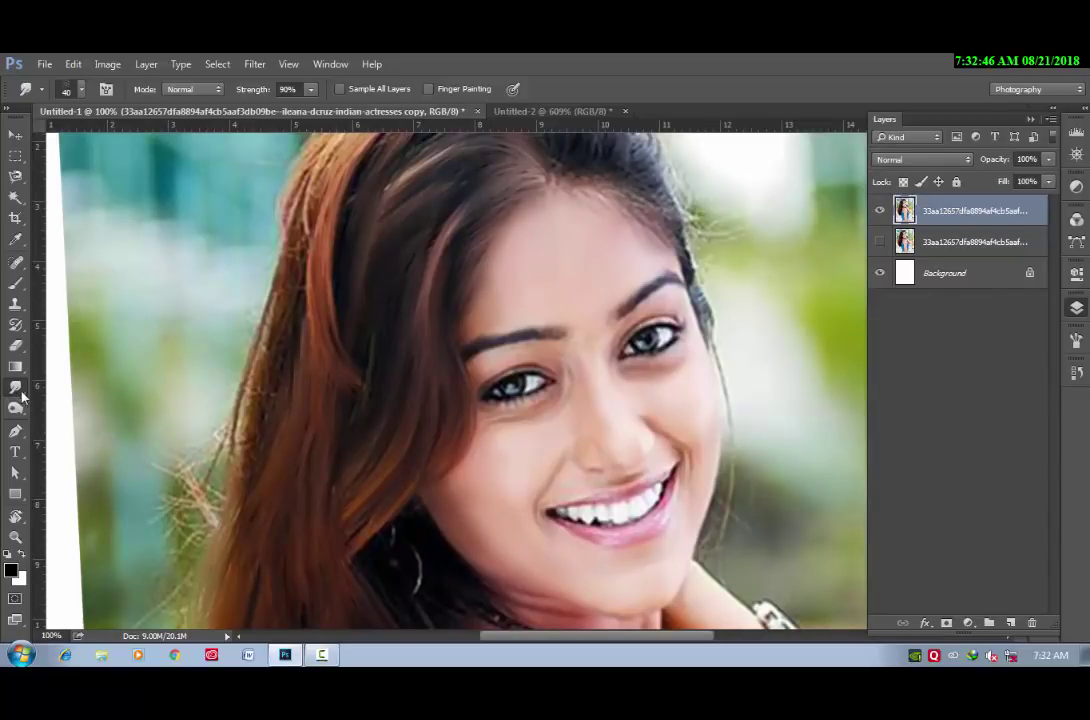
Give the Smudge tool a 40 px bristle brush tip and zoom onto the head.
right_click(270, 248)
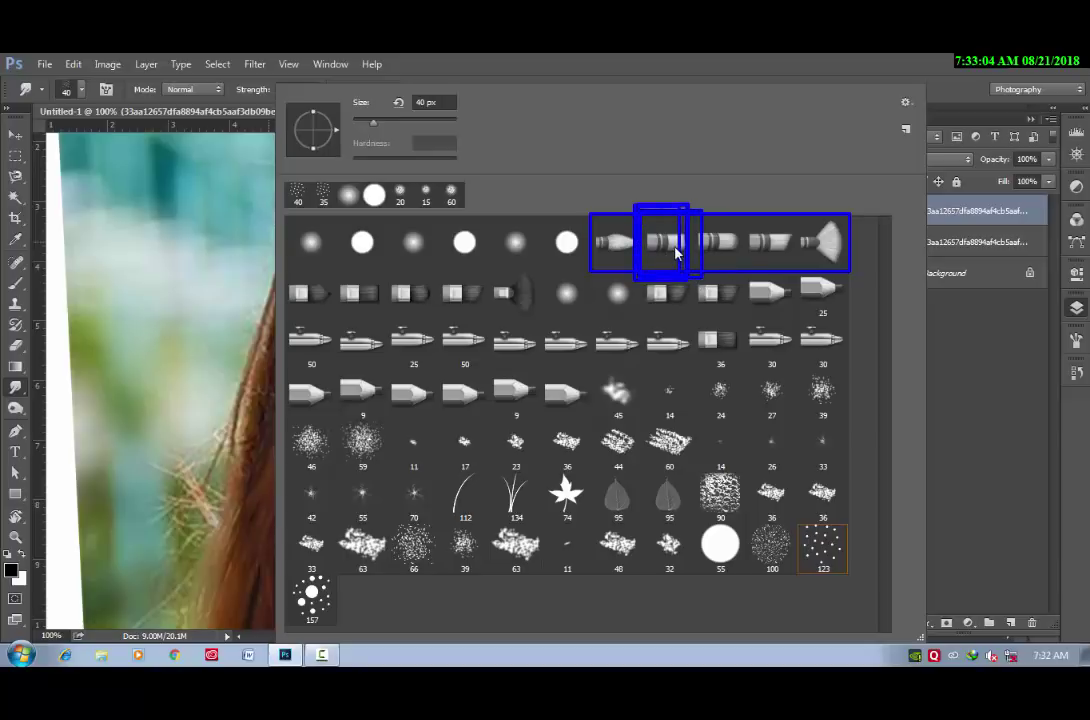
double_click(675, 253)
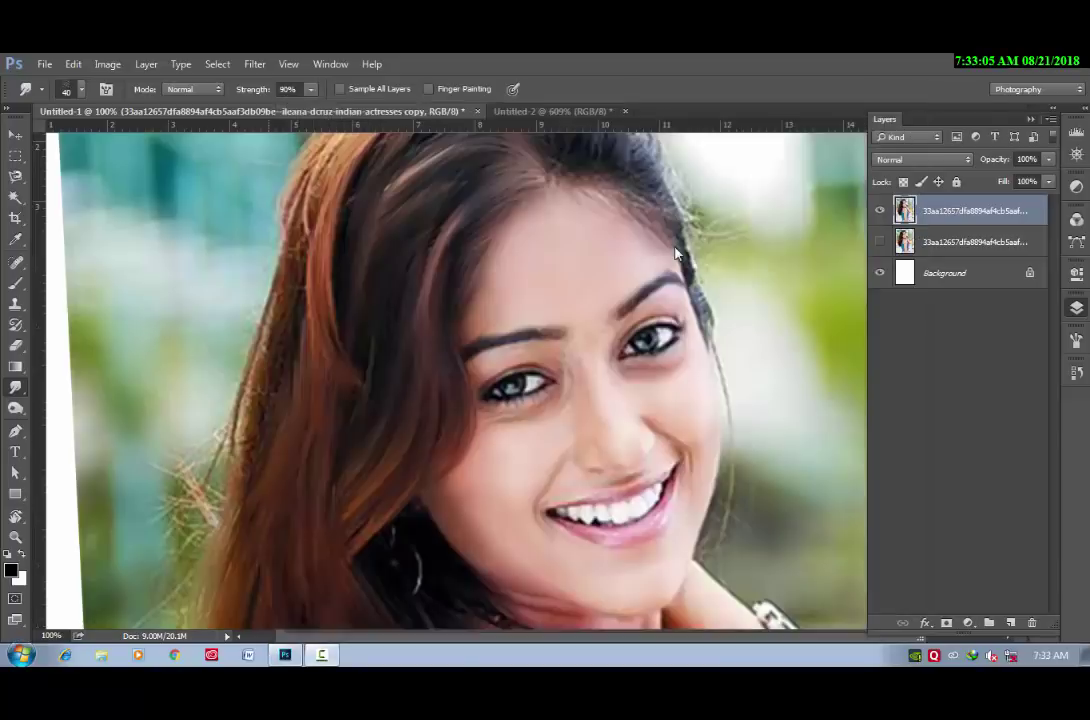
right_click(437, 290)
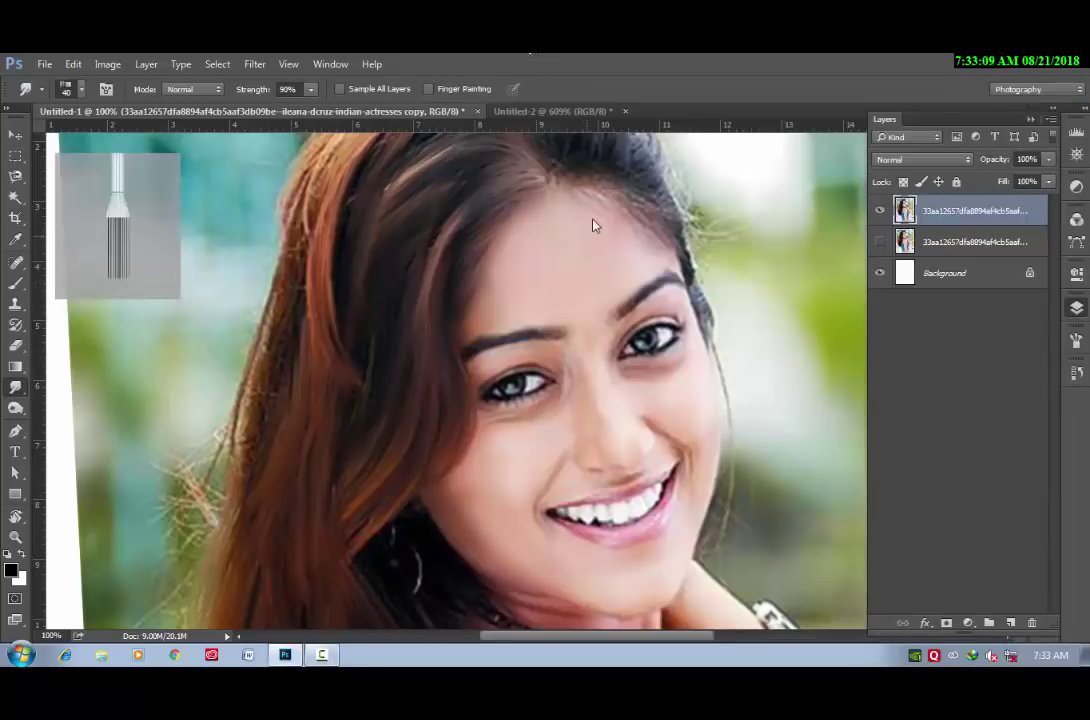
drag(581, 243, 630, 370)
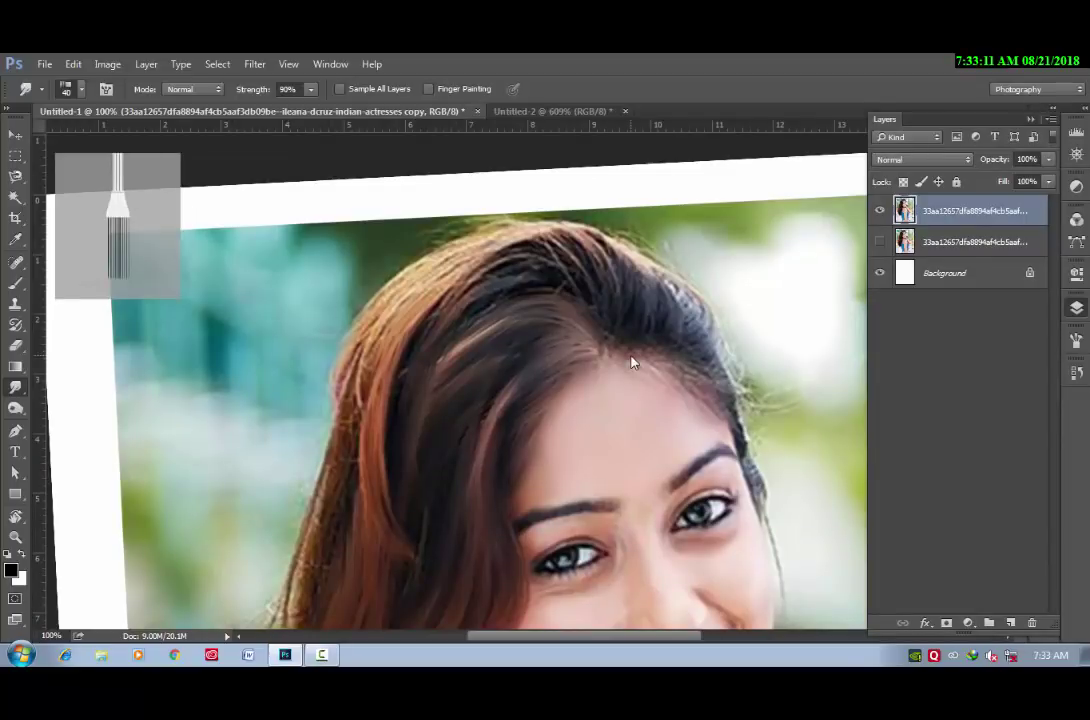
Rotate the canvas nearly upside down, zoom to 200%, and shrink the smudge brush to 25 px.
key(r)
mouse_move(400, 208)
mouse_down()
mouse_move(530, 463)
mouse_move(326, 412)
mouse_move(378, 404)
mouse_move(467, 470)
mouse_up()
key(ctrl+plus)
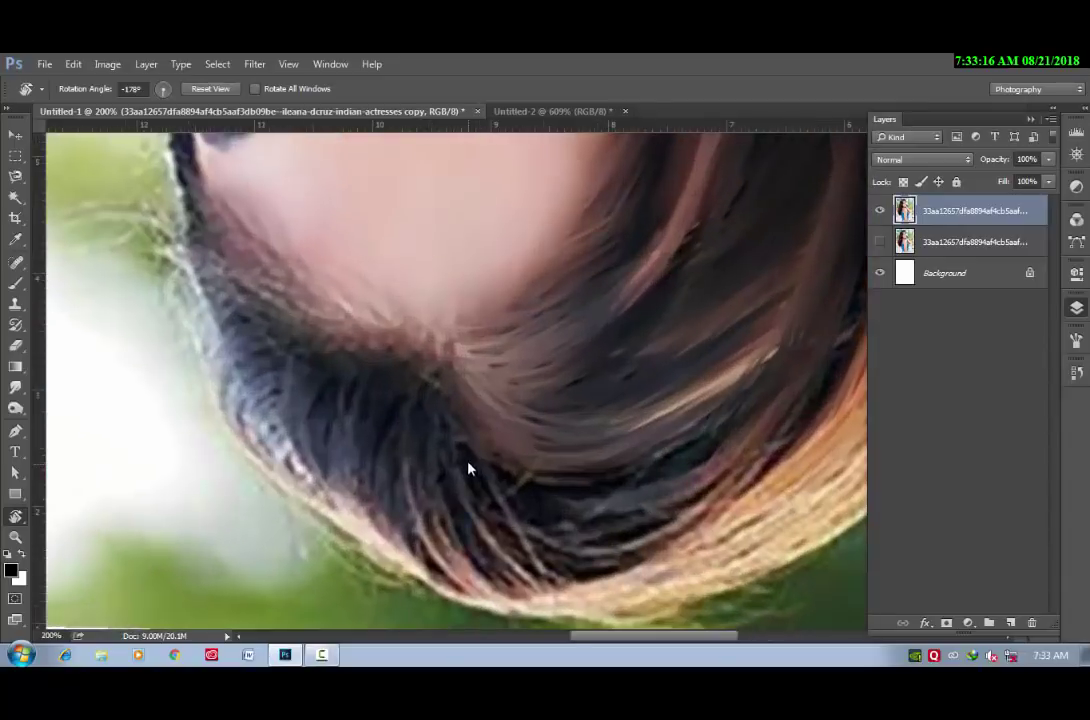
click(15, 387)
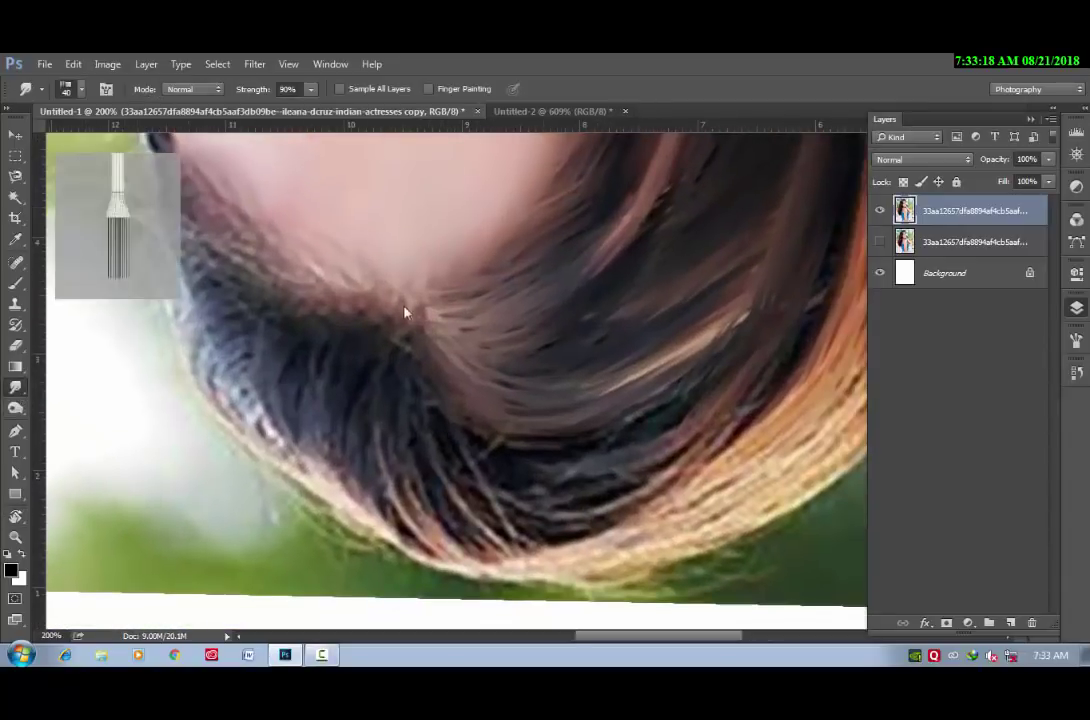
key(bracketleft)
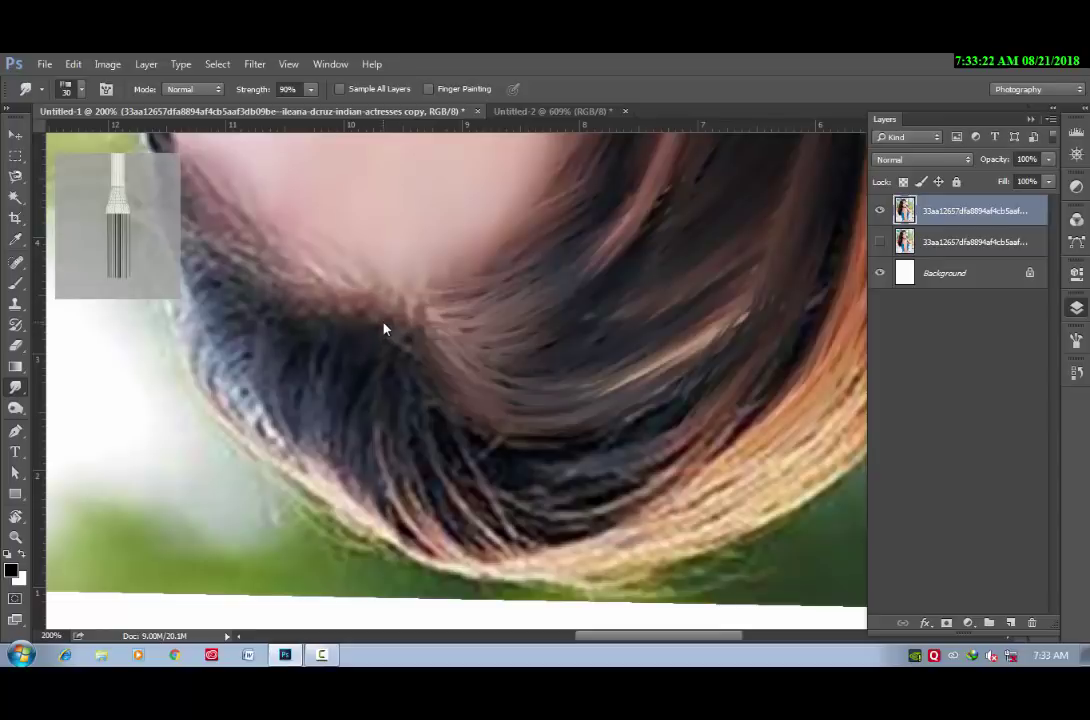
key(bracketleft)
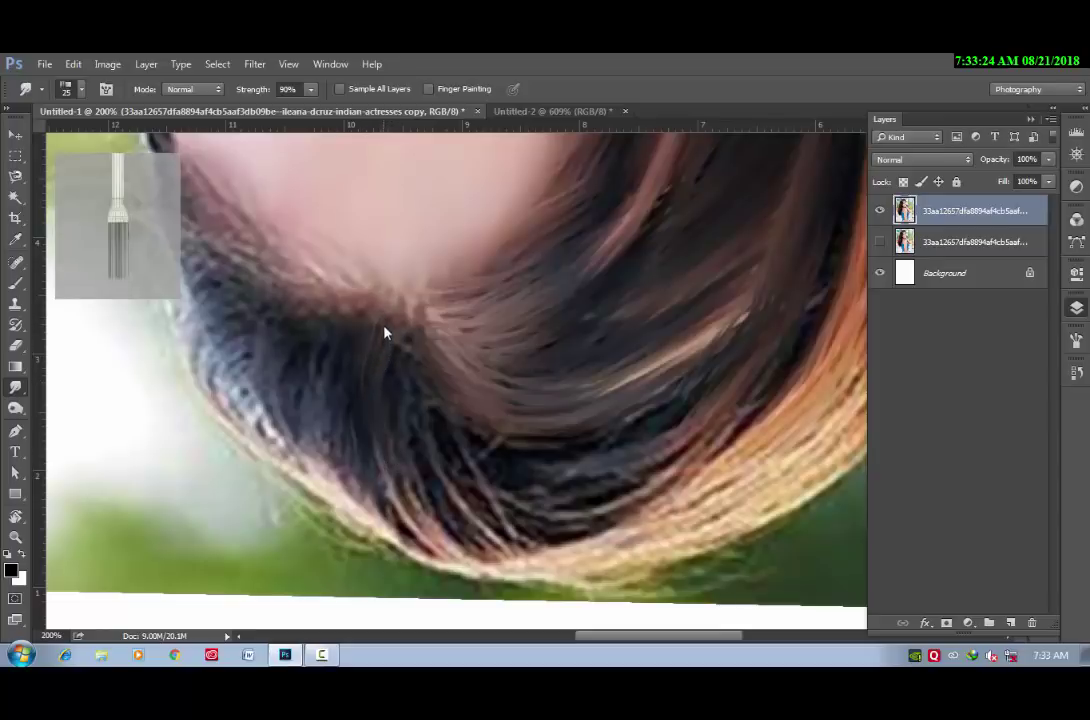
Smudge the dark edge strands downward into fine streaks toward the green background.
drag(385, 332, 348, 487)
drag(394, 350, 410, 553)
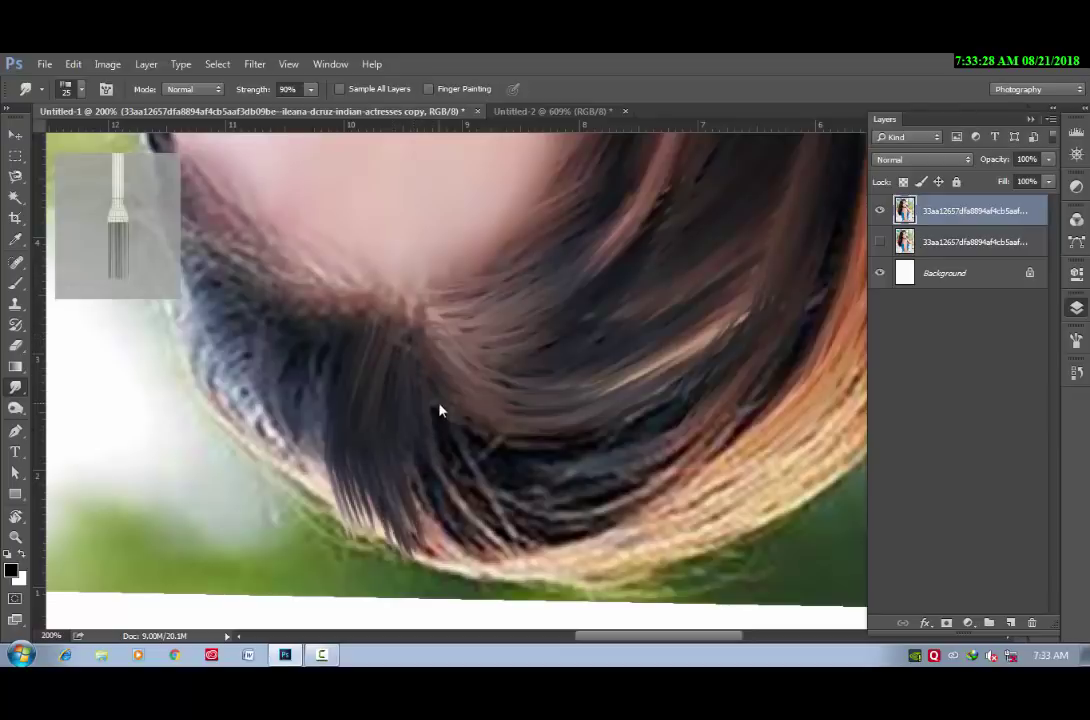
drag(450, 445, 518, 540)
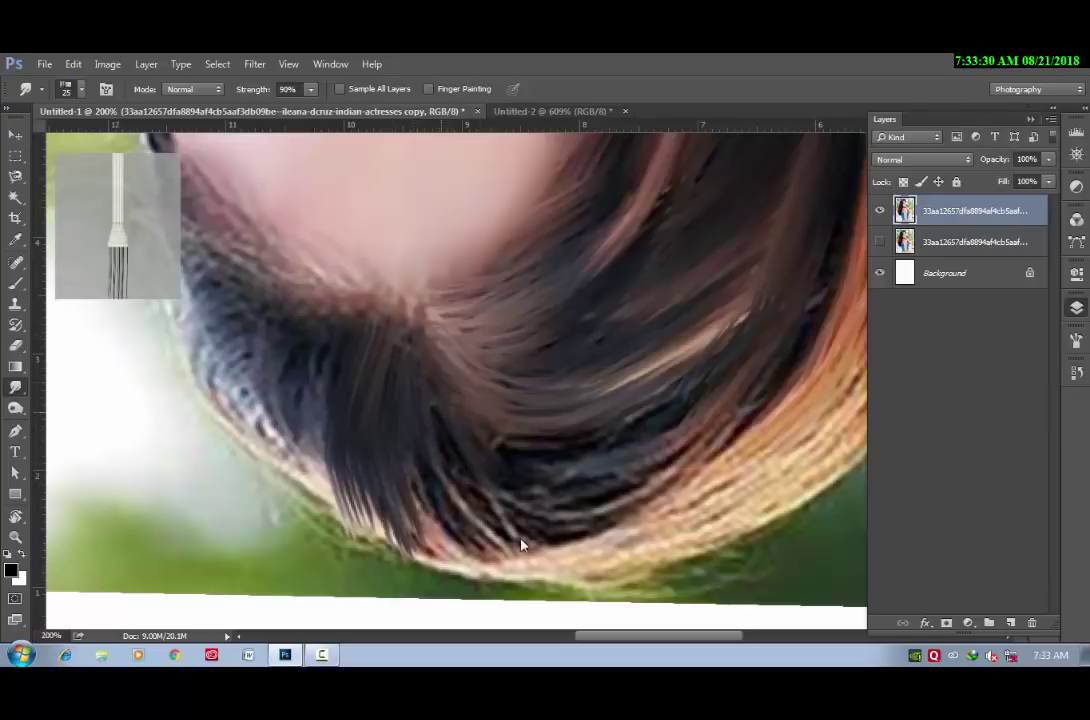
drag(432, 496, 499, 557)
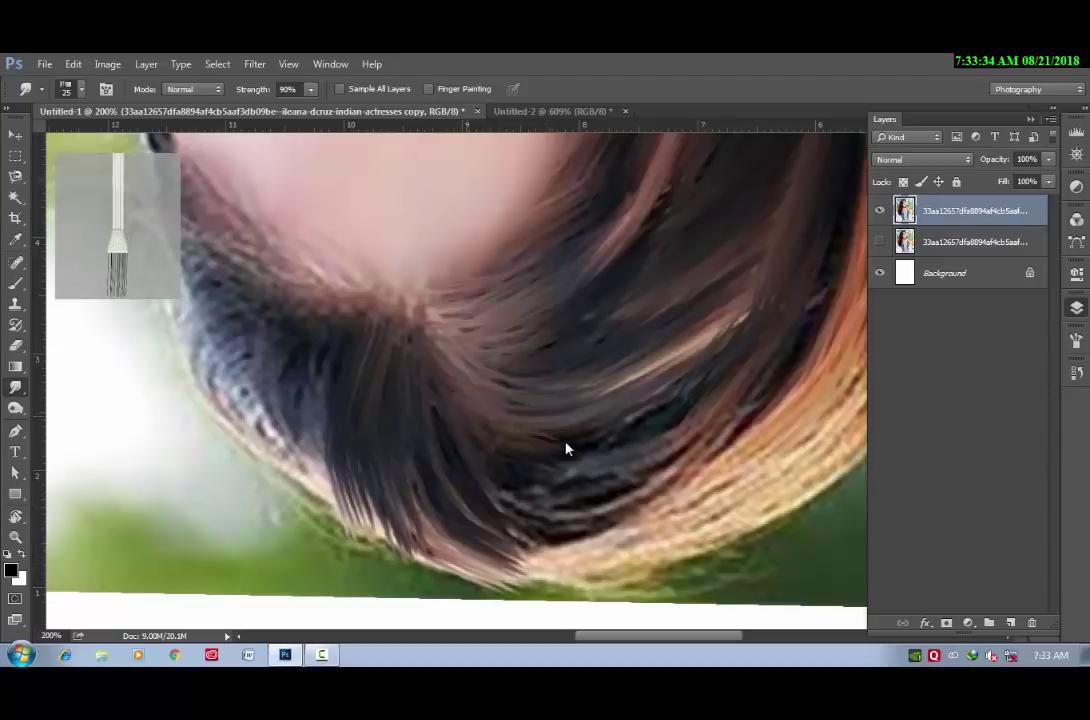
drag(640, 441, 516, 501)
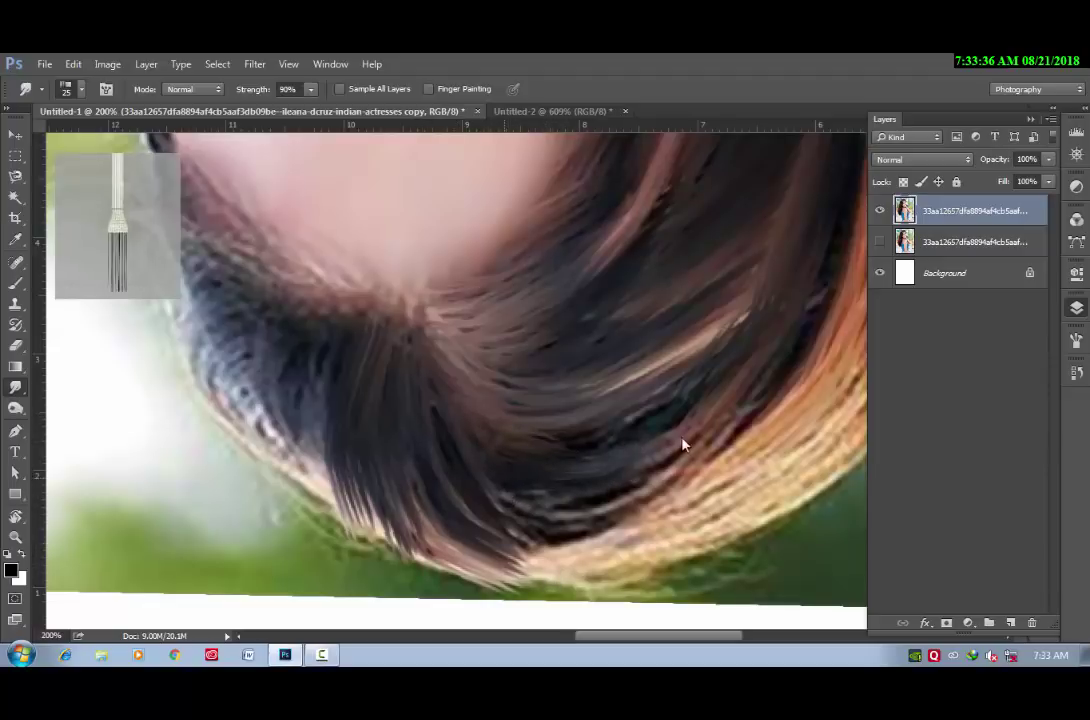
drag(684, 443, 645, 477)
mouse_move(494, 479)
mouse_down()
mouse_move(393, 397)
mouse_move(499, 450)
mouse_up()
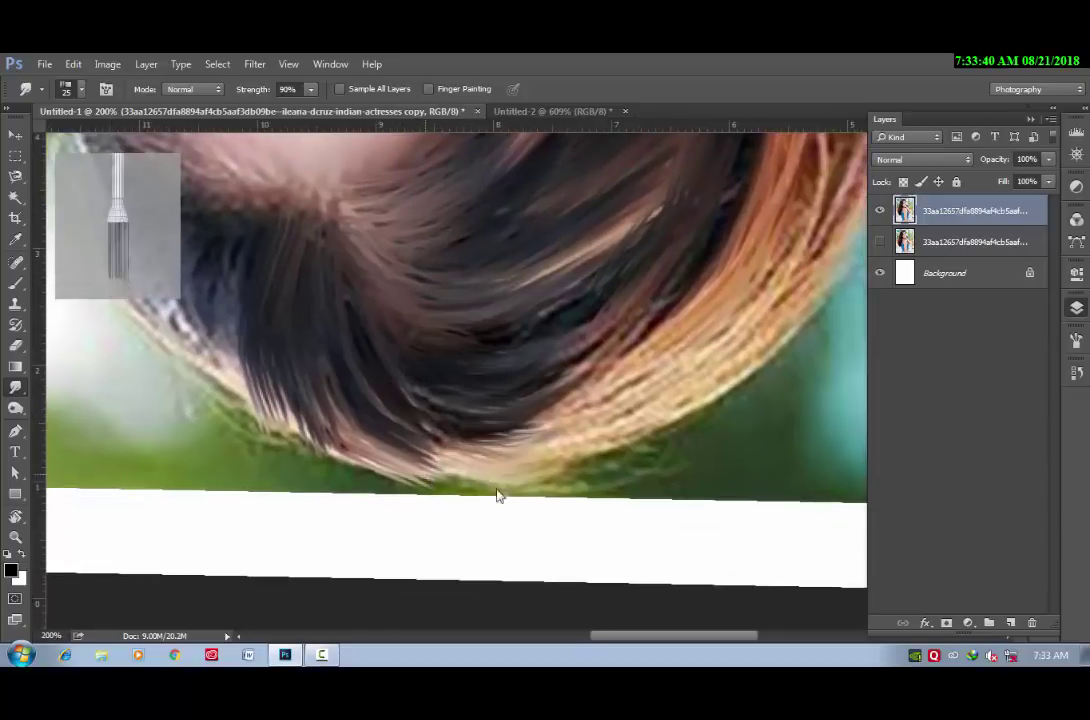
drag(409, 333, 657, 428)
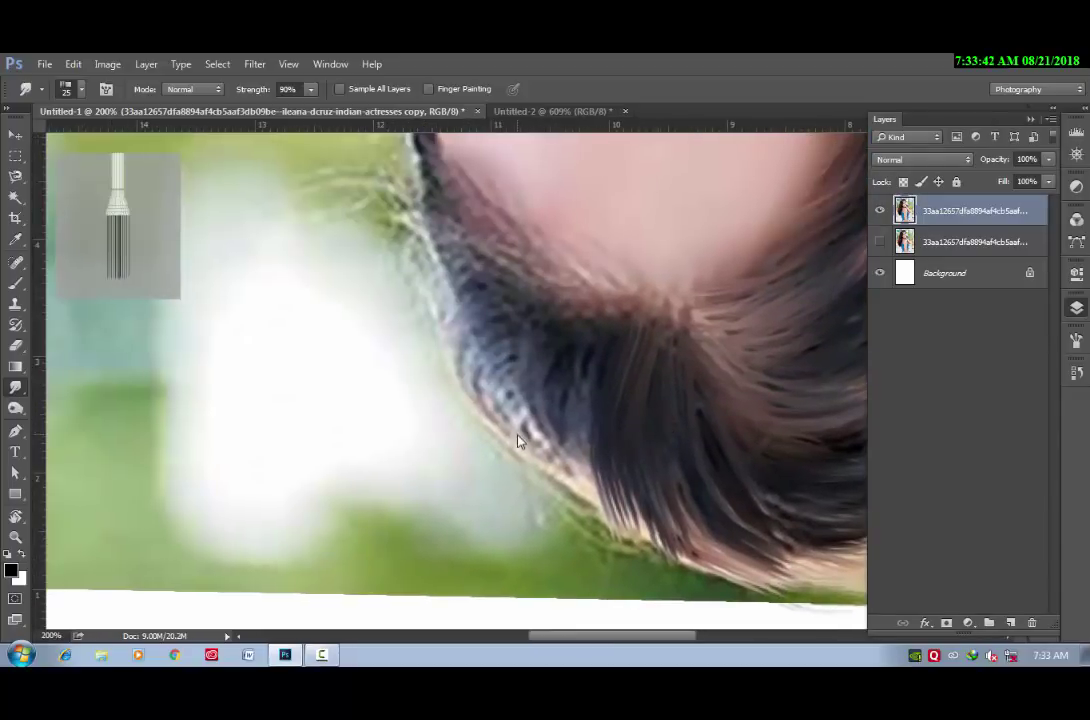
Rotate the view and blend the dark hair over the light grey-blue patch.
key(r)
mouse_move(353, 411)
mouse_down()
mouse_move(292, 377)
mouse_move(337, 490)
mouse_up()
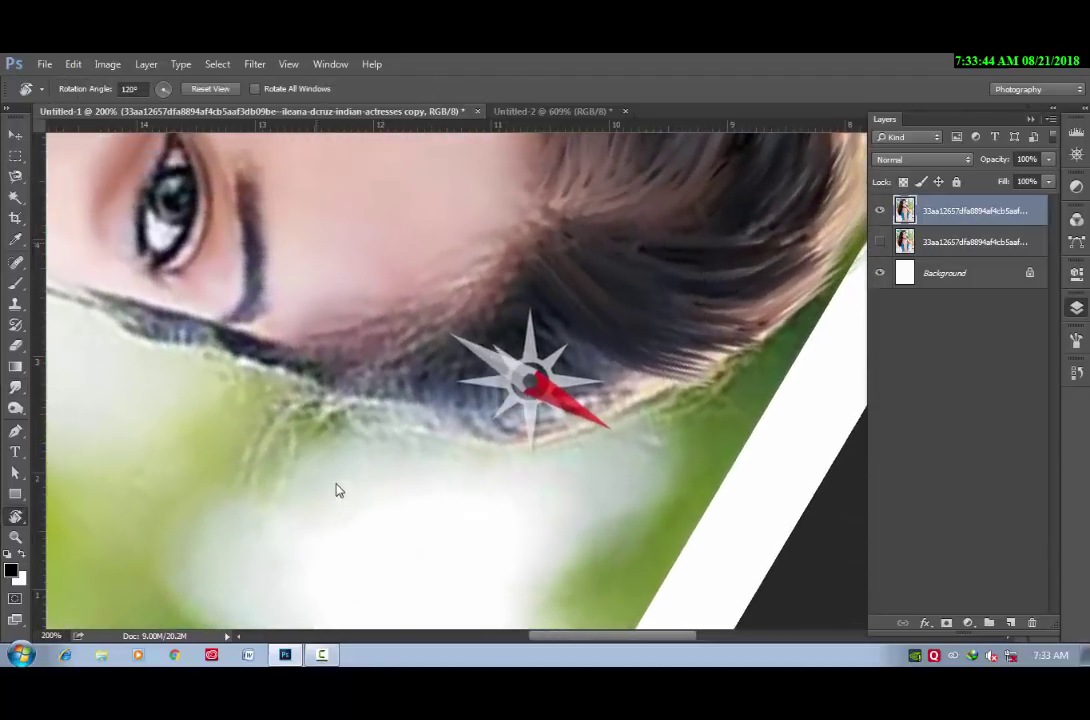
scroll(483, 320, up, 3)
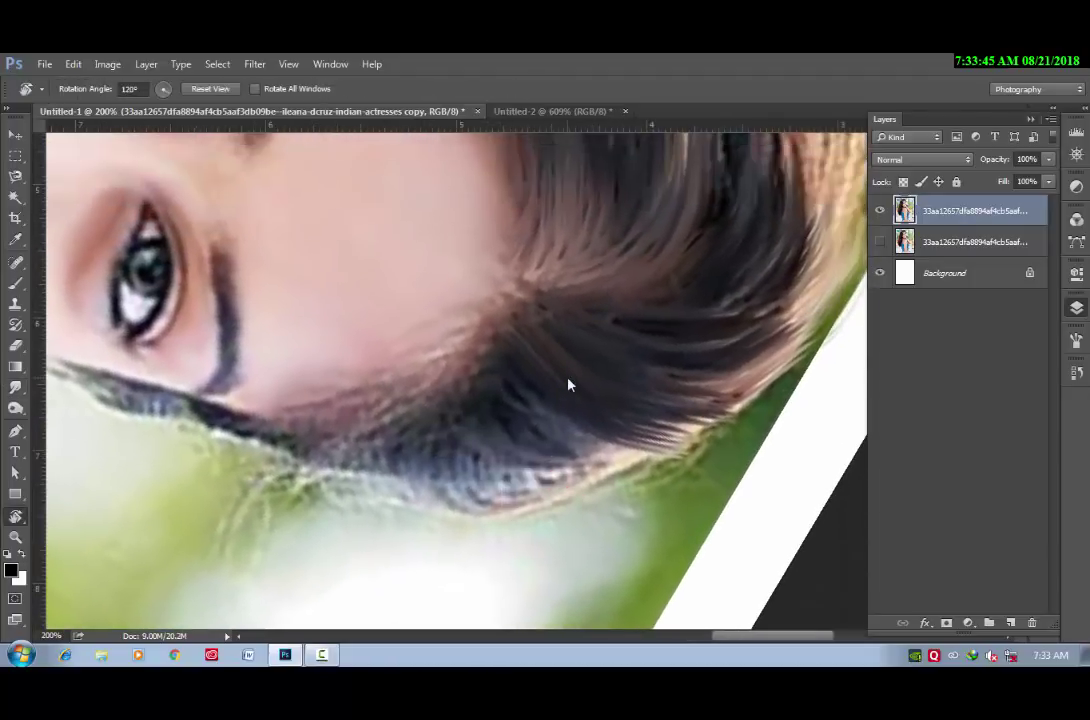
click(16, 390)
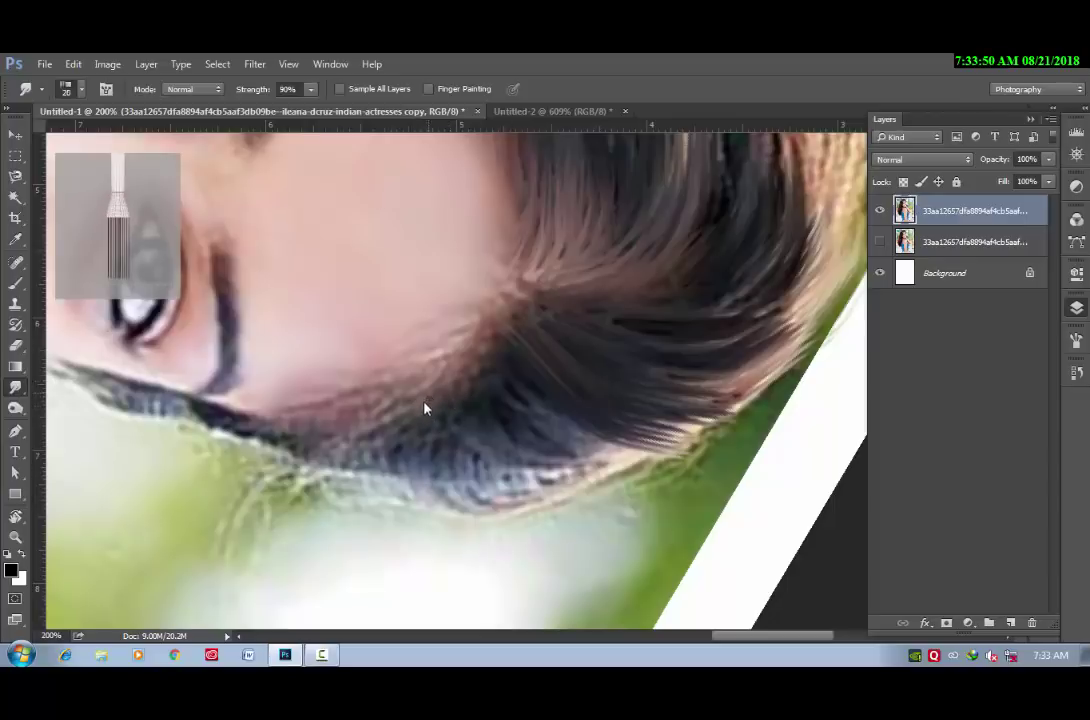
drag(420, 440, 445, 505)
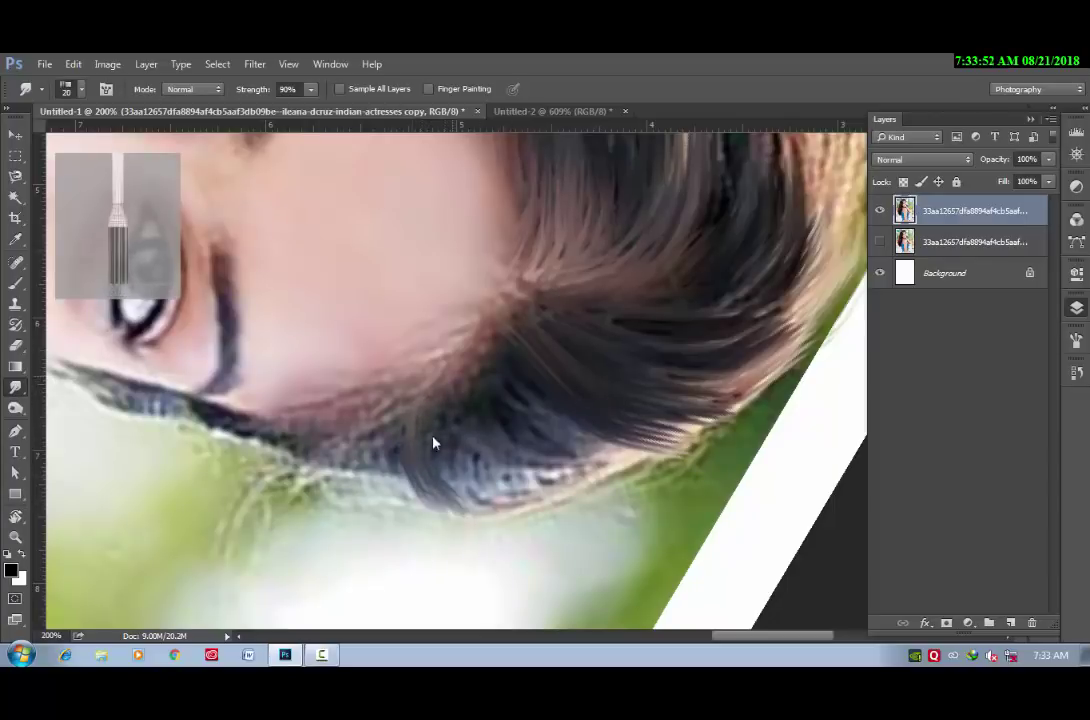
mouse_move(433, 443)
mouse_down()
mouse_move(499, 500)
mouse_move(474, 412)
mouse_move(511, 499)
mouse_move(502, 375)
mouse_up()
drag(484, 428, 567, 482)
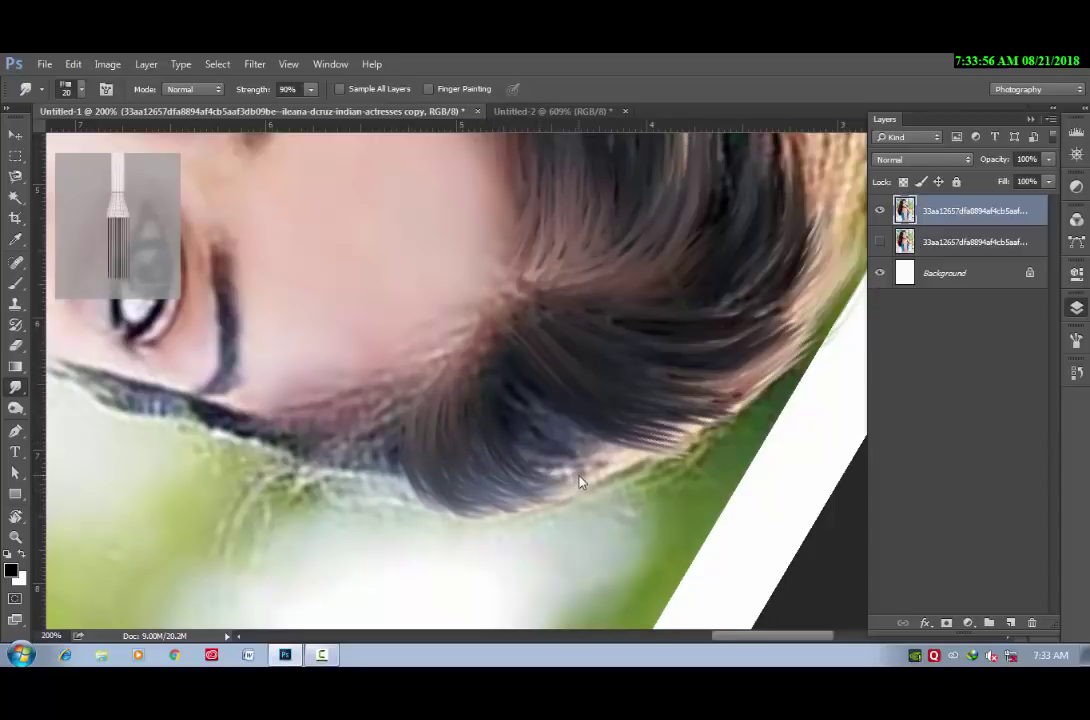
mouse_move(501, 367)
mouse_down()
mouse_move(529, 455)
mouse_move(608, 418)
mouse_move(511, 384)
mouse_move(543, 431)
mouse_move(661, 409)
mouse_up()
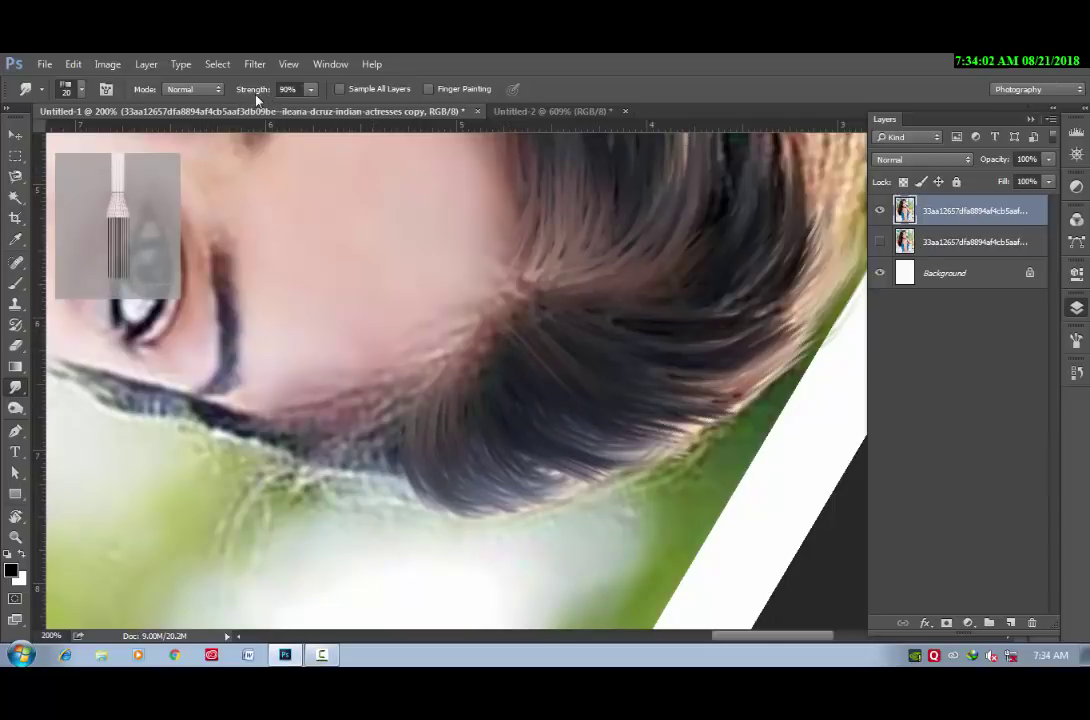
Adjust the smudge brush settings and soften the strands at the hair edge.
drag(240, 56, 342, 108)
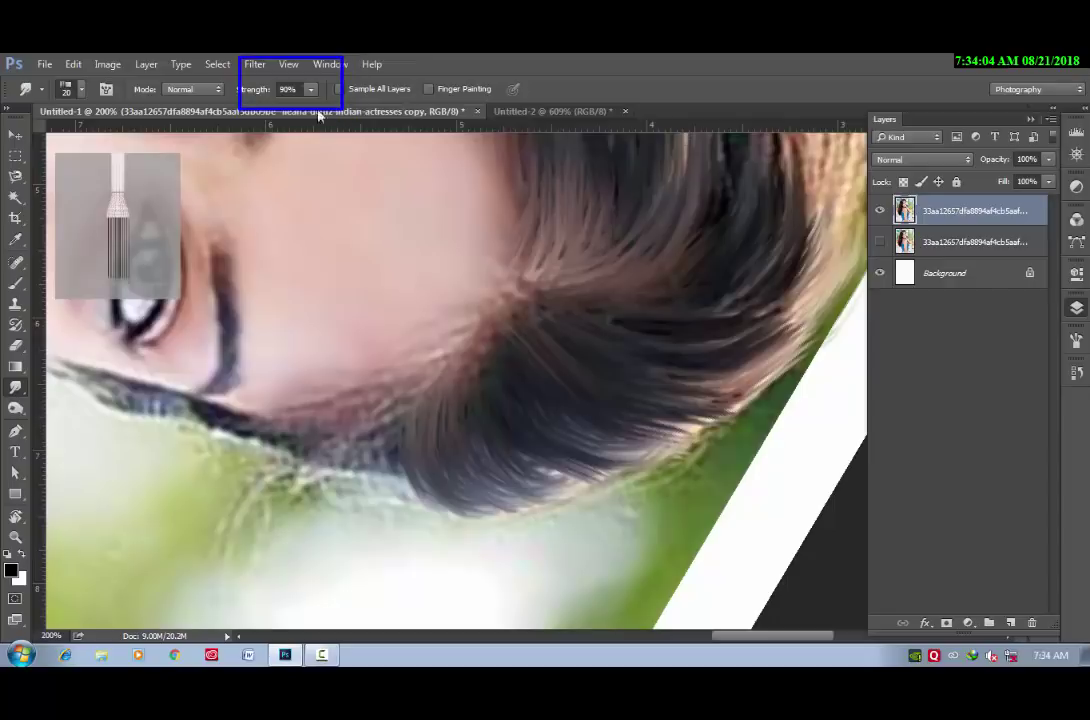
drag(250, 72, 331, 108)
drag(253, 77, 330, 107)
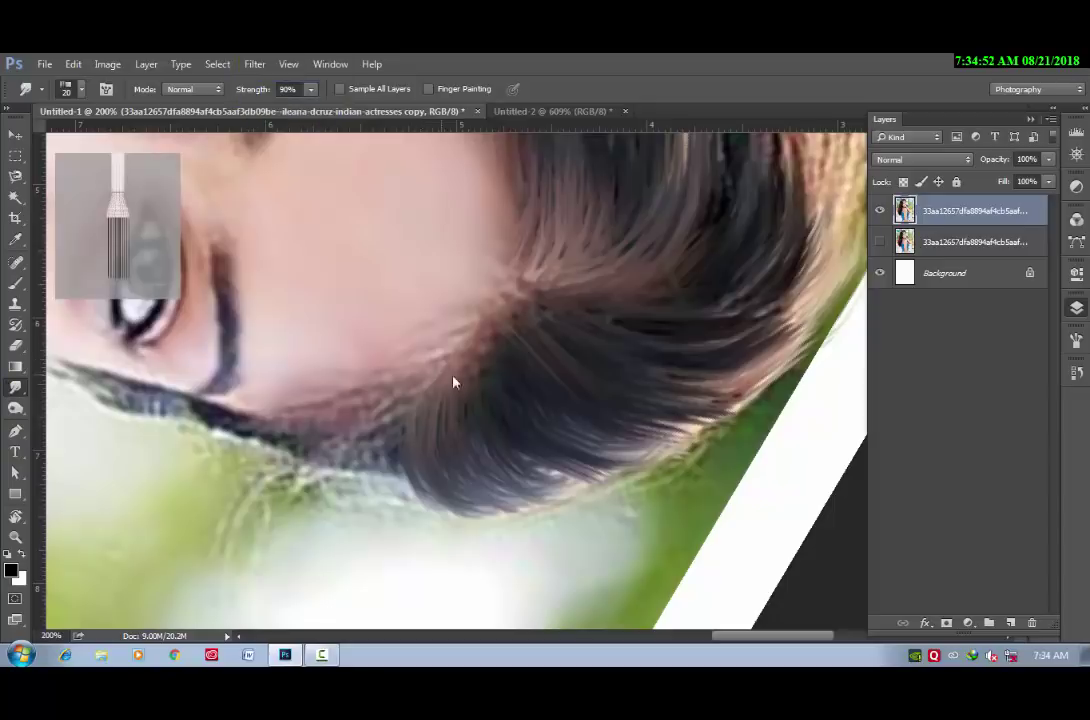
scroll(450, 398, right, 2)
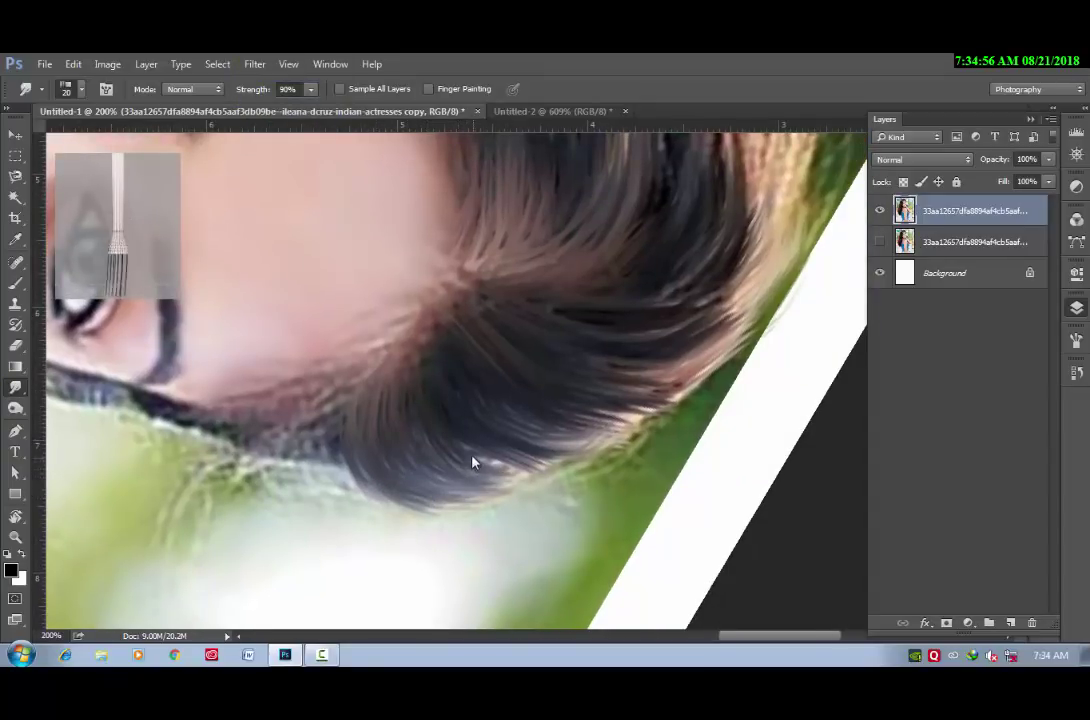
mouse_move(474, 443)
mouse_down()
mouse_move(545, 455)
mouse_move(482, 443)
mouse_move(584, 445)
mouse_move(530, 425)
mouse_up()
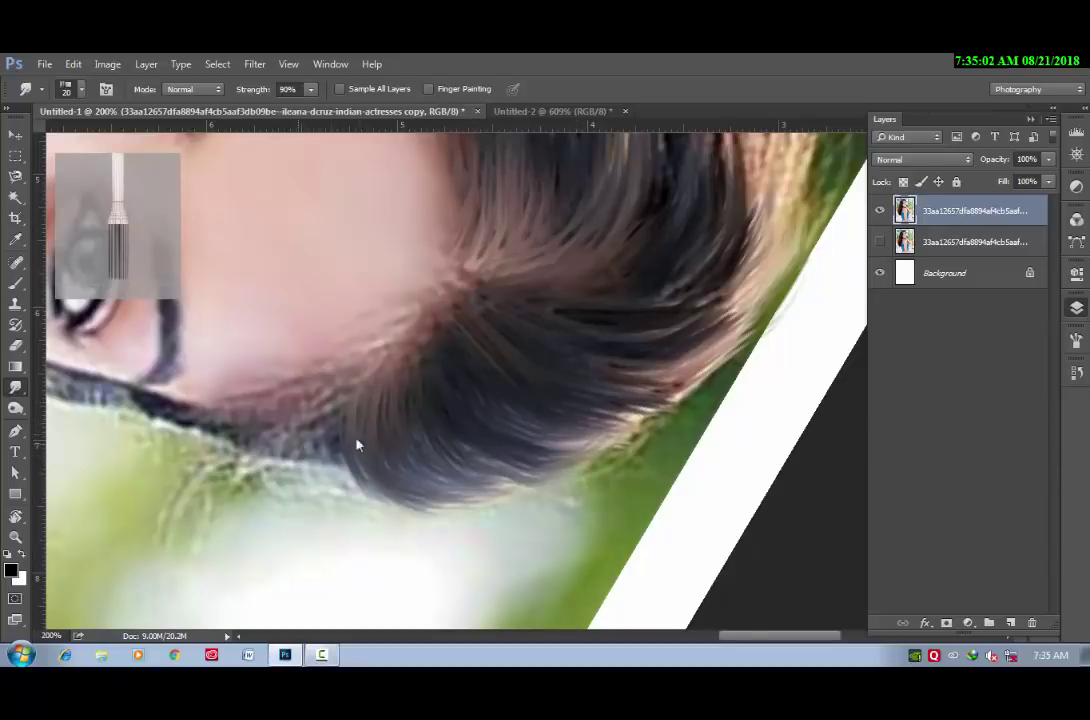
Turn the canvas nearly upside down and smooth the strands along the lower hair edge.
key(r)
drag(377, 336, 272, 224)
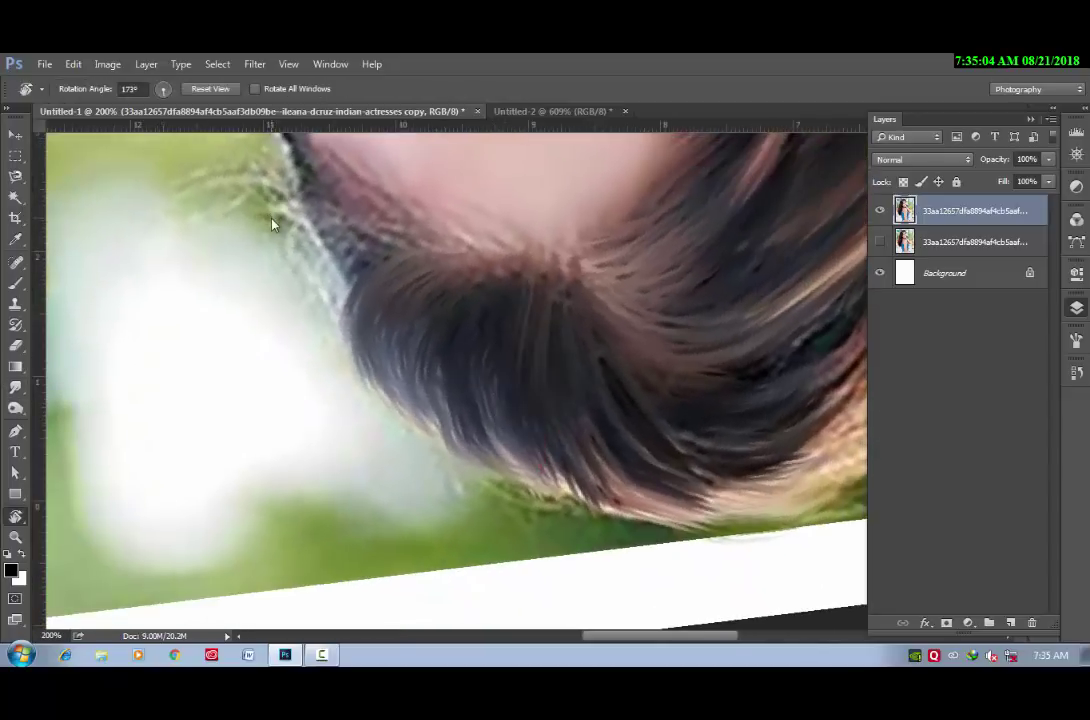
drag(530, 348, 358, 297)
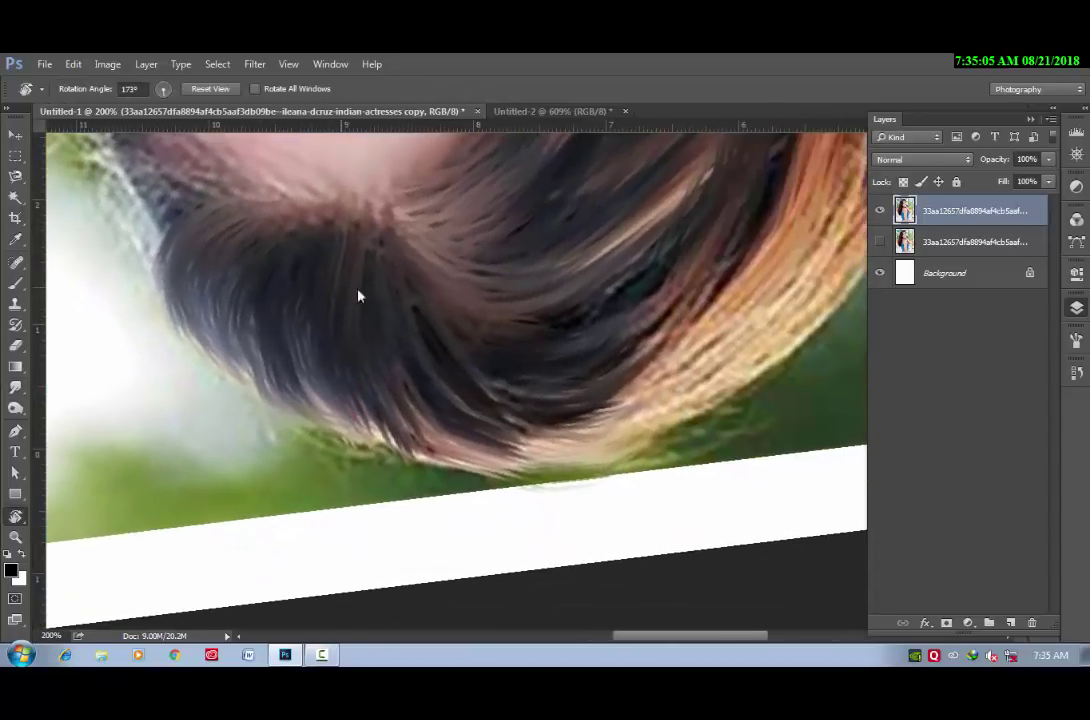
click(15, 387)
mouse_move(369, 391)
mouse_down()
mouse_move(450, 438)
mouse_move(401, 413)
mouse_move(457, 413)
mouse_move(629, 453)
mouse_move(433, 443)
mouse_move(603, 394)
mouse_move(669, 307)
mouse_move(516, 342)
mouse_move(779, 382)
mouse_move(420, 453)
mouse_move(268, 299)
mouse_move(178, 307)
mouse_move(219, 217)
mouse_move(367, 510)
mouse_up()
Smooth the blonde strands along the left and lower-left hair edge, then rotate the hair vertical.
key(r)
key(r)
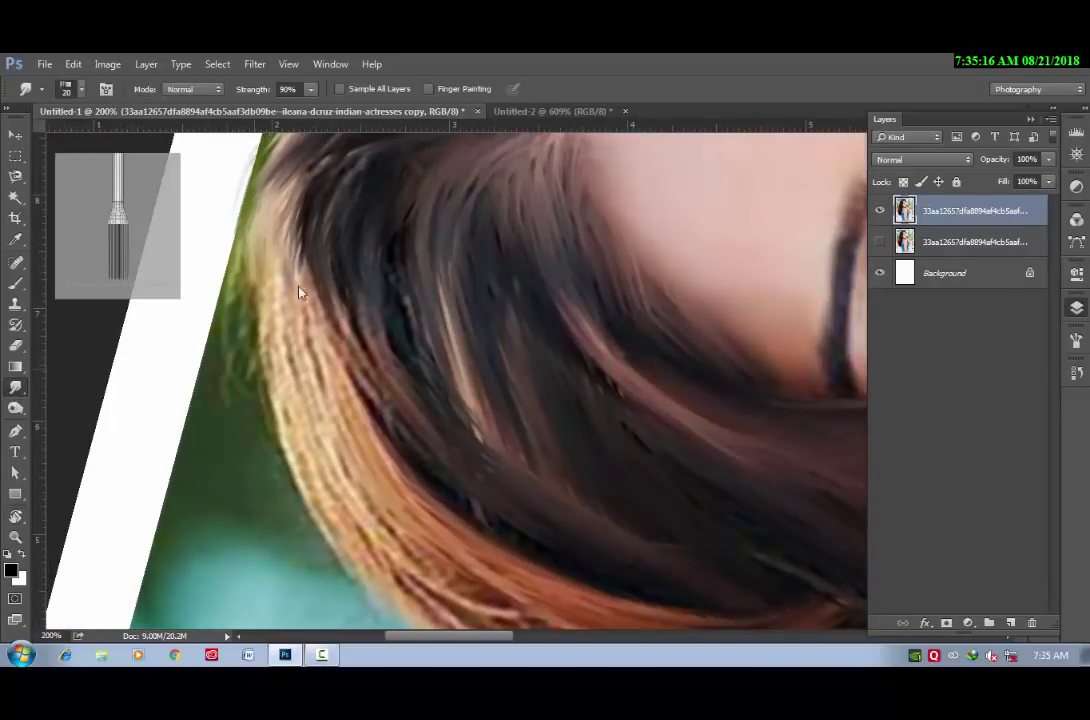
mouse_move(276, 222)
mouse_down()
mouse_move(268, 353)
mouse_move(285, 365)
mouse_move(292, 243)
mouse_move(286, 433)
mouse_move(294, 341)
mouse_move(299, 499)
mouse_move(301, 266)
mouse_move(326, 383)
mouse_move(369, 446)
mouse_up()
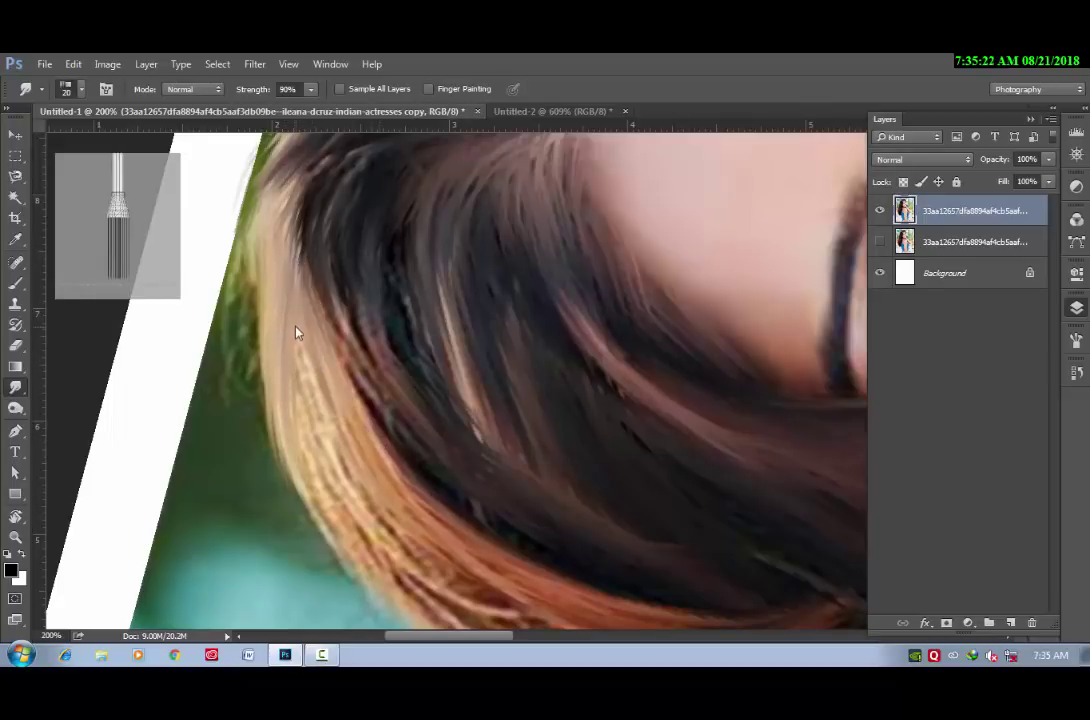
mouse_move(296, 332)
mouse_down()
mouse_move(358, 496)
mouse_move(307, 414)
mouse_move(355, 431)
mouse_move(406, 518)
mouse_move(377, 433)
mouse_move(463, 555)
mouse_move(401, 431)
mouse_move(396, 375)
mouse_up()
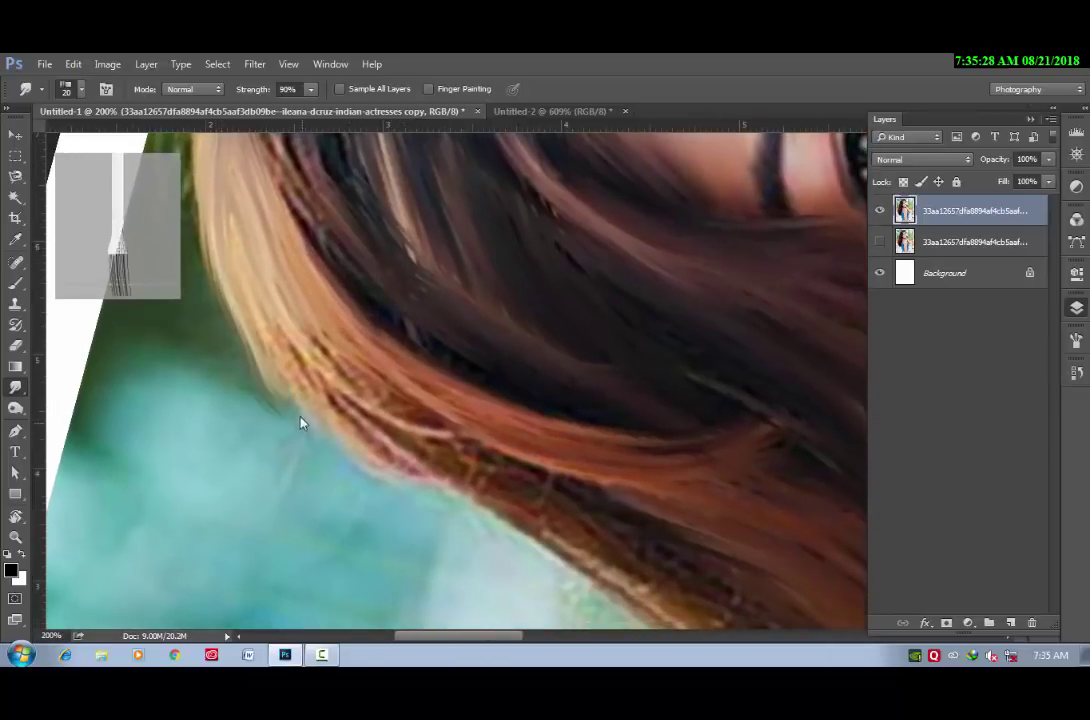
mouse_move(300, 423)
mouse_down()
mouse_move(268, 323)
mouse_move(367, 448)
mouse_move(302, 348)
mouse_move(380, 481)
mouse_move(285, 330)
mouse_up()
drag(336, 397, 362, 389)
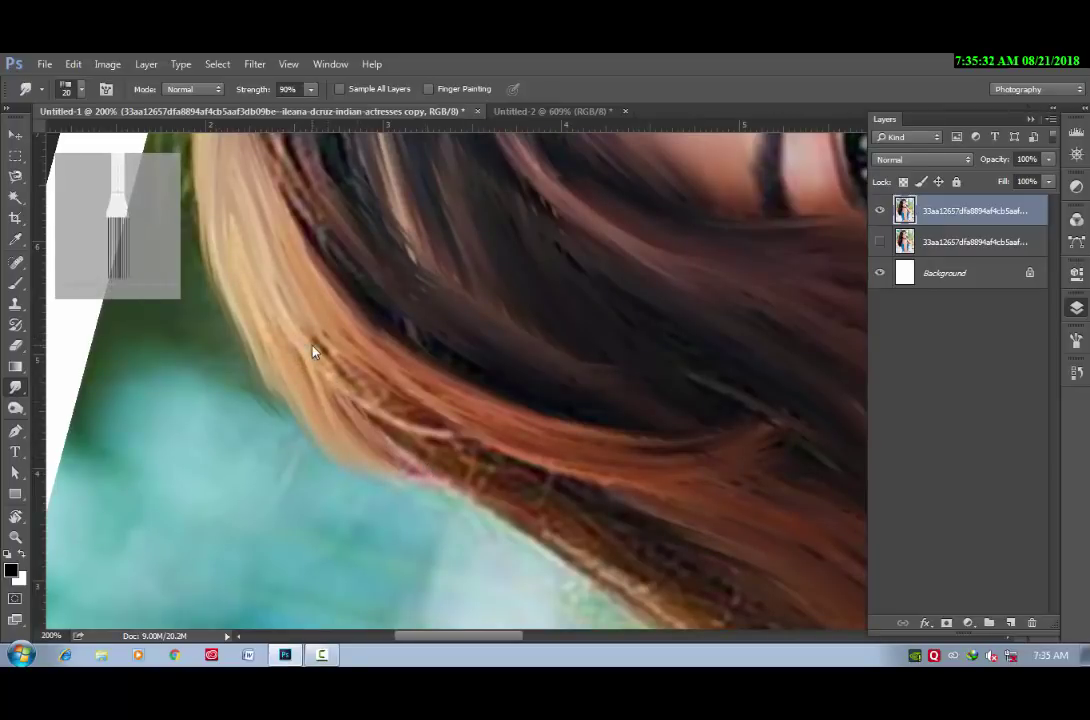
mouse_move(313, 352)
mouse_down()
mouse_move(433, 409)
mouse_move(345, 360)
mouse_move(397, 440)
mouse_move(482, 514)
mouse_move(438, 443)
mouse_move(518, 489)
mouse_up()
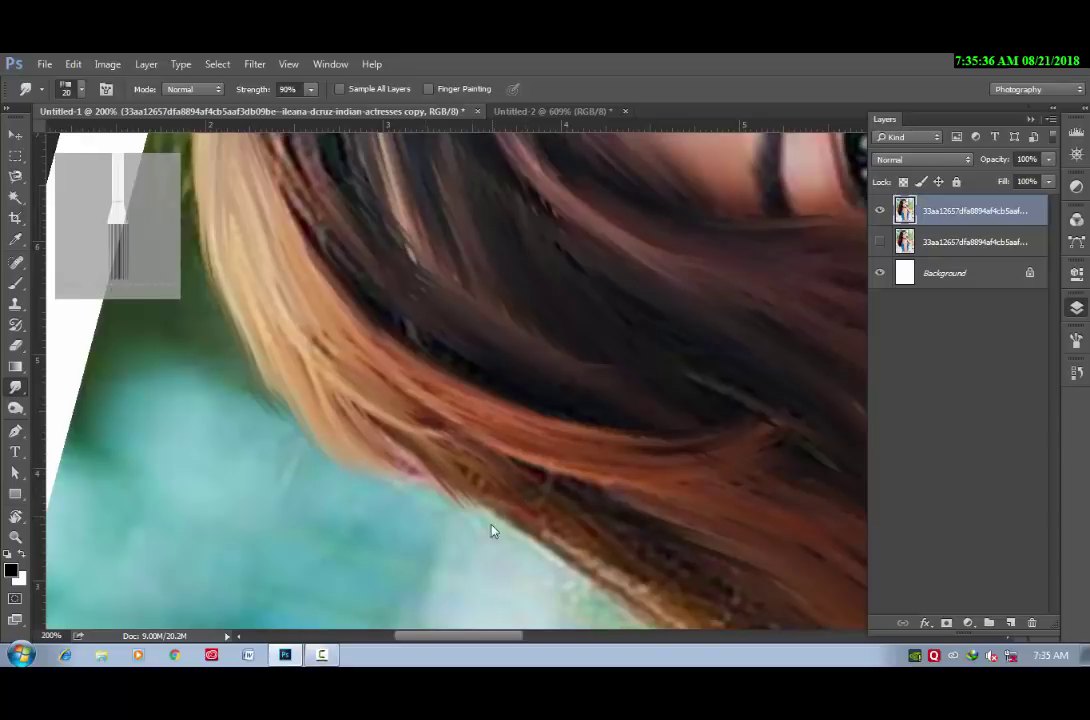
key(r)
drag(490, 531, 270, 275)
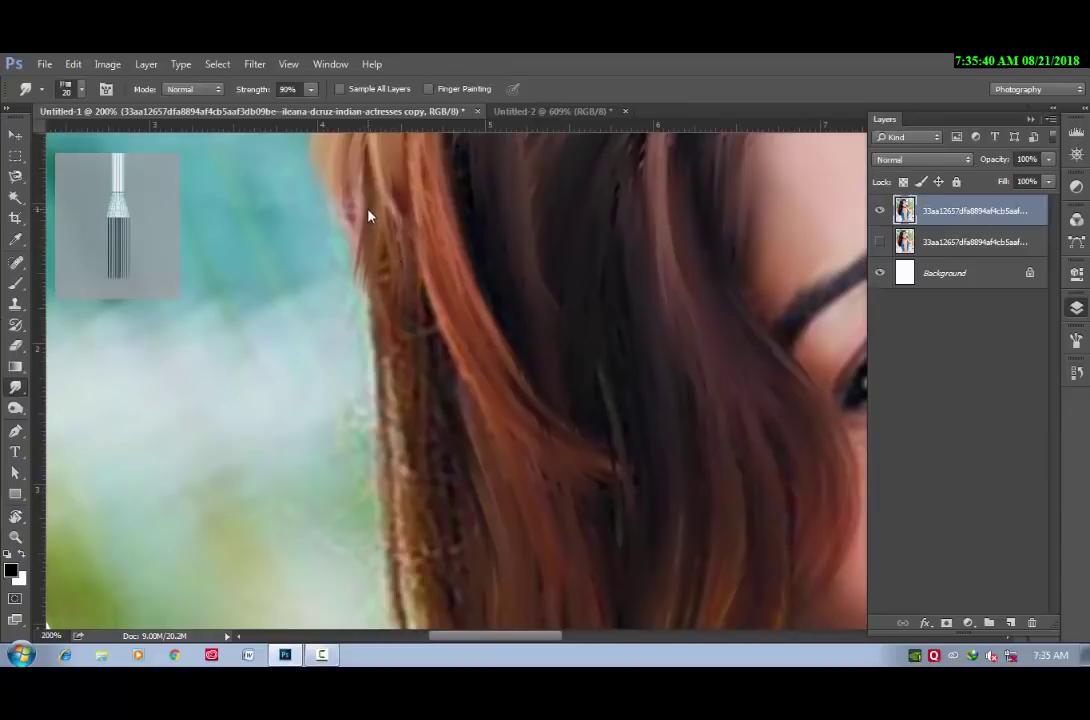
Blend the light golden streaks into the darker hair edge, panning down toward the twig.
mouse_move(368, 215)
mouse_down()
mouse_move(384, 348)
mouse_move(380, 258)
mouse_move(380, 457)
mouse_move(404, 298)
mouse_move(389, 455)
mouse_move(414, 377)
mouse_move(414, 292)
mouse_move(411, 497)
mouse_up()
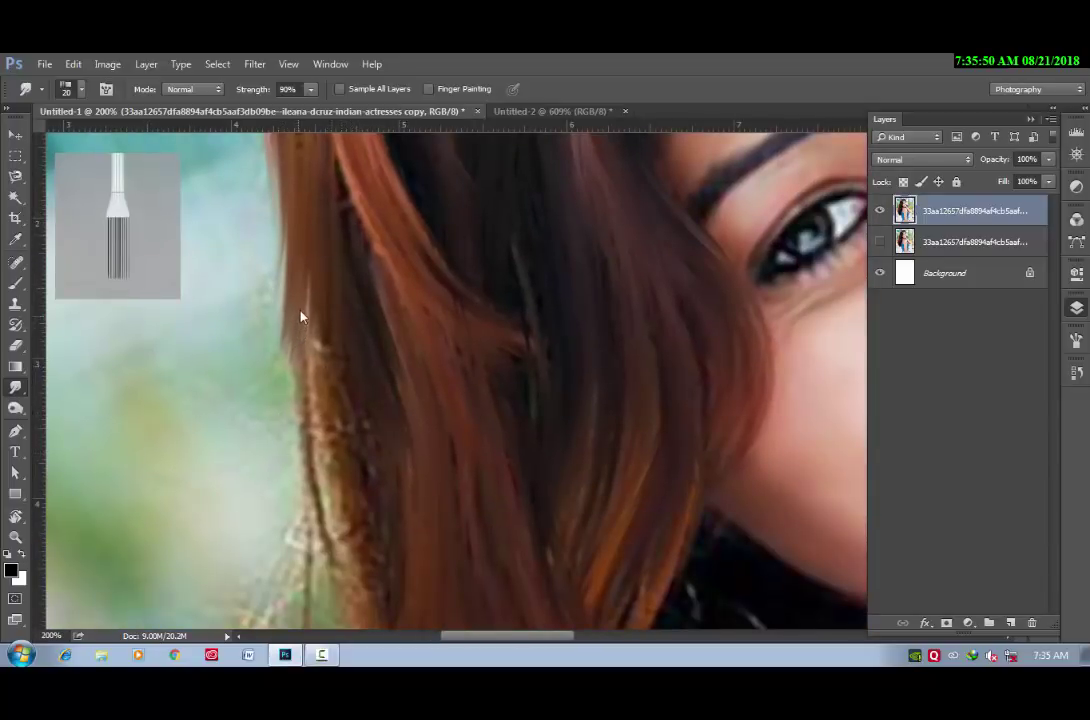
mouse_move(300, 316)
mouse_down()
mouse_move(328, 550)
mouse_move(340, 295)
mouse_up()
mouse_move(311, 342)
mouse_down()
mouse_move(340, 382)
mouse_move(326, 428)
mouse_move(340, 382)
mouse_move(377, 549)
mouse_up()
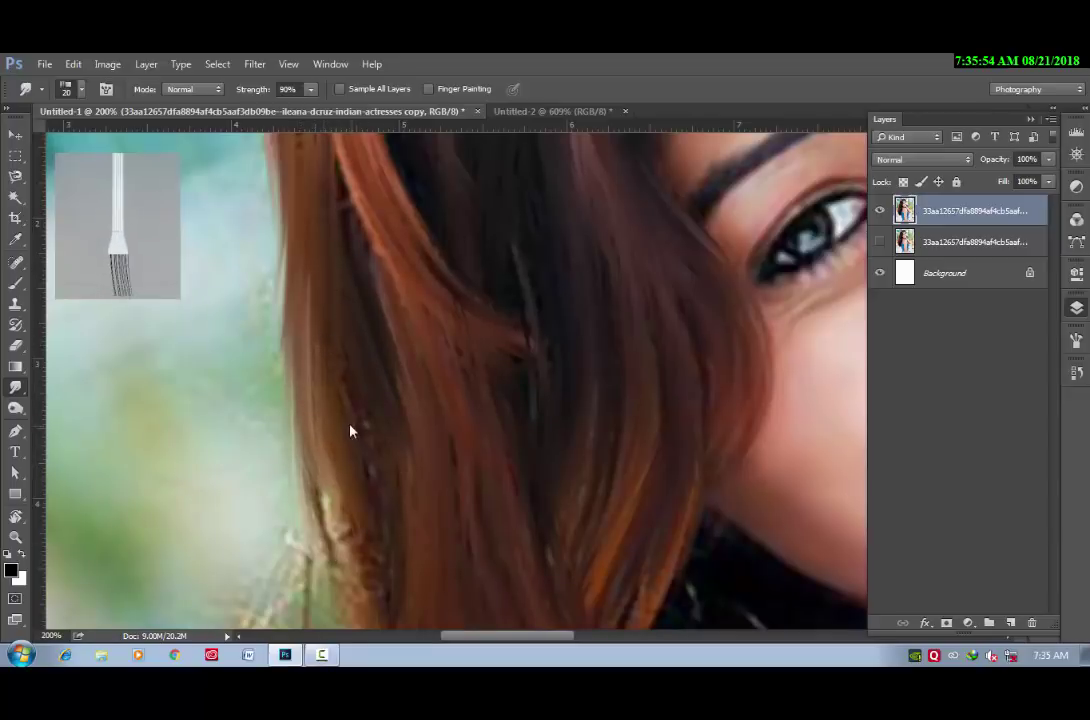
drag(401, 501, 423, 387)
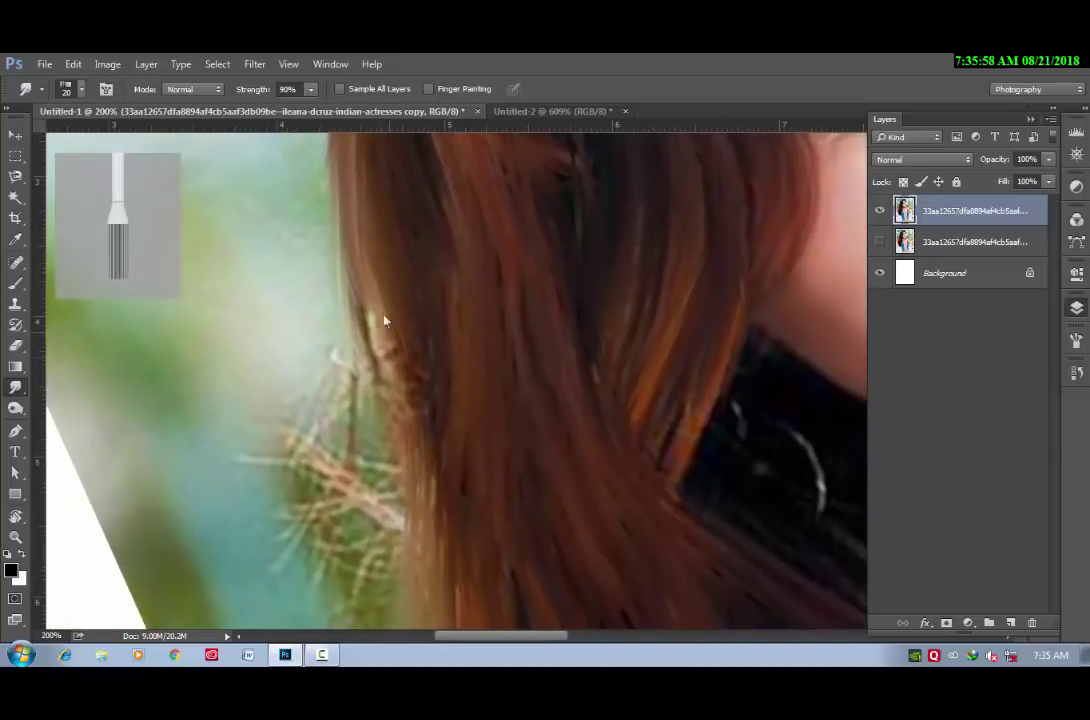
mouse_move(379, 352)
mouse_down()
mouse_move(389, 348)
mouse_move(389, 491)
mouse_move(399, 509)
mouse_move(416, 358)
mouse_up()
drag(418, 511, 433, 397)
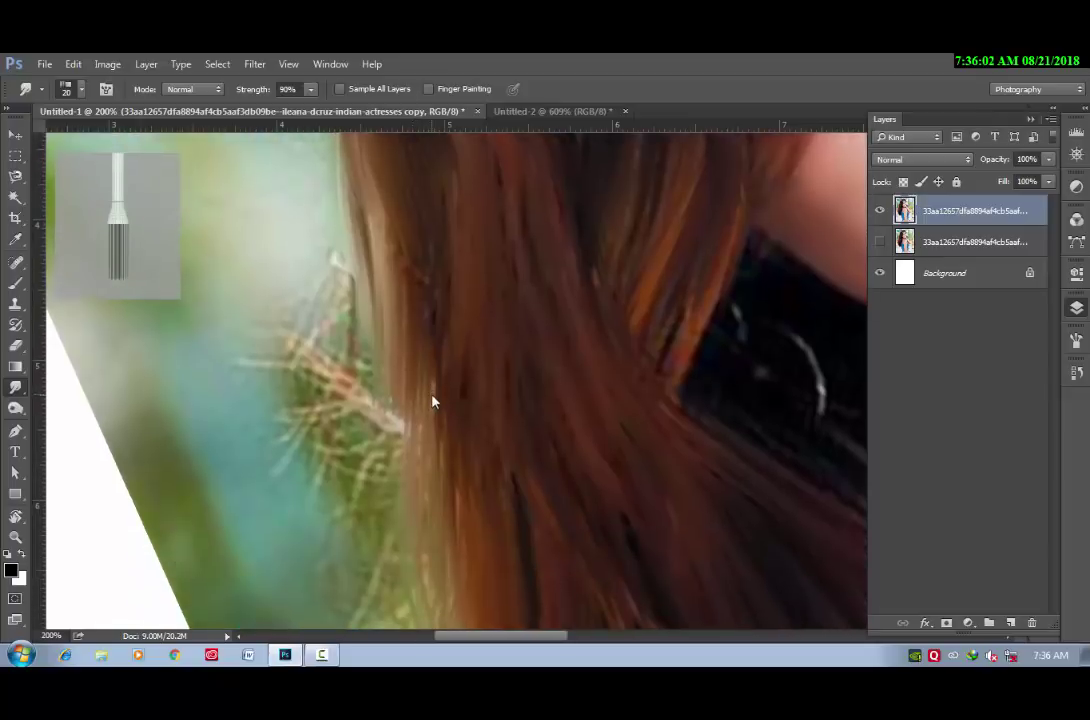
drag(423, 508, 401, 387)
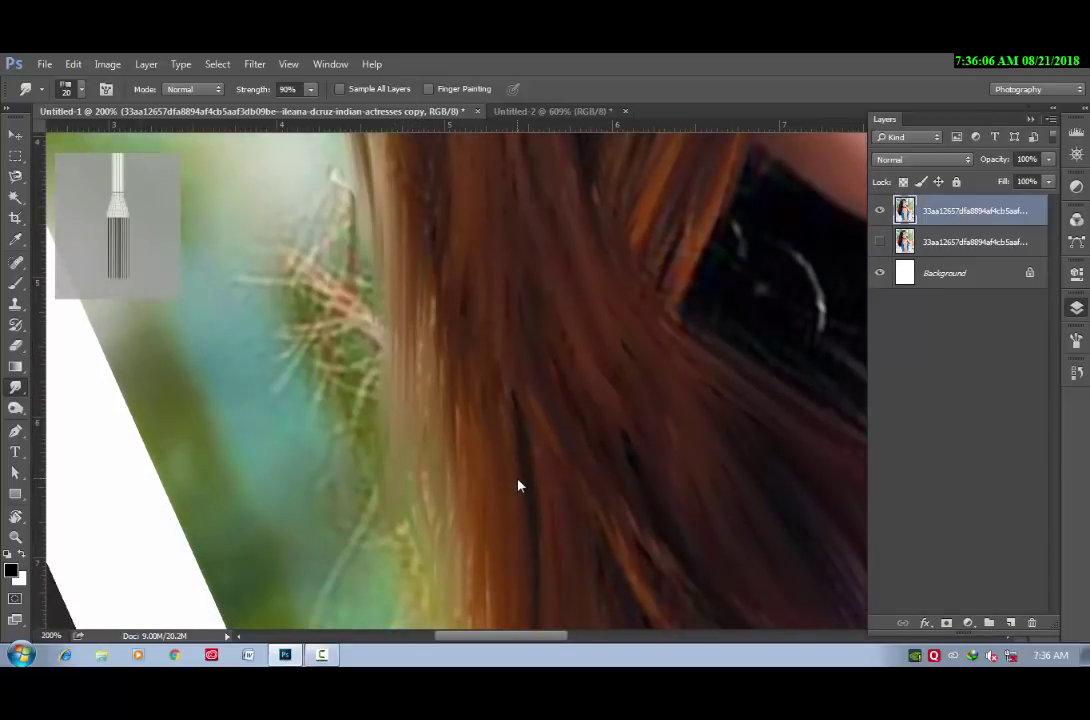
mouse_move(518, 486)
mouse_down()
mouse_move(626, 487)
mouse_move(409, 297)
mouse_move(416, 355)
mouse_up()
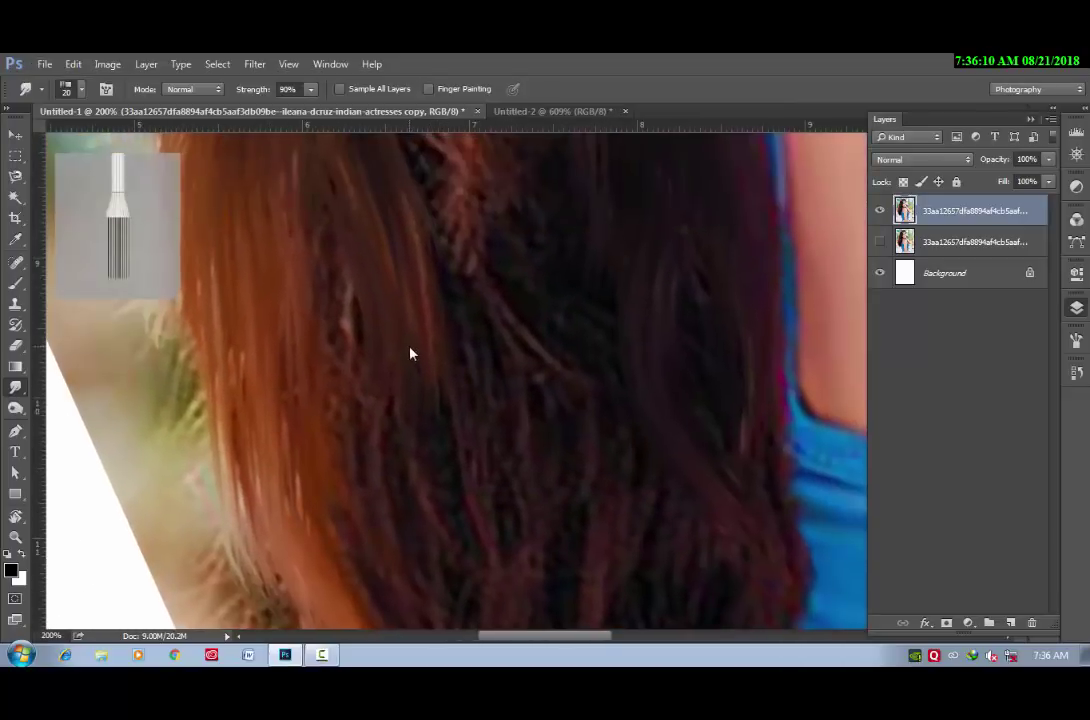
Enlarge the smudge brush to 25 px and tilt the view to about 13°.
key(bracketright)
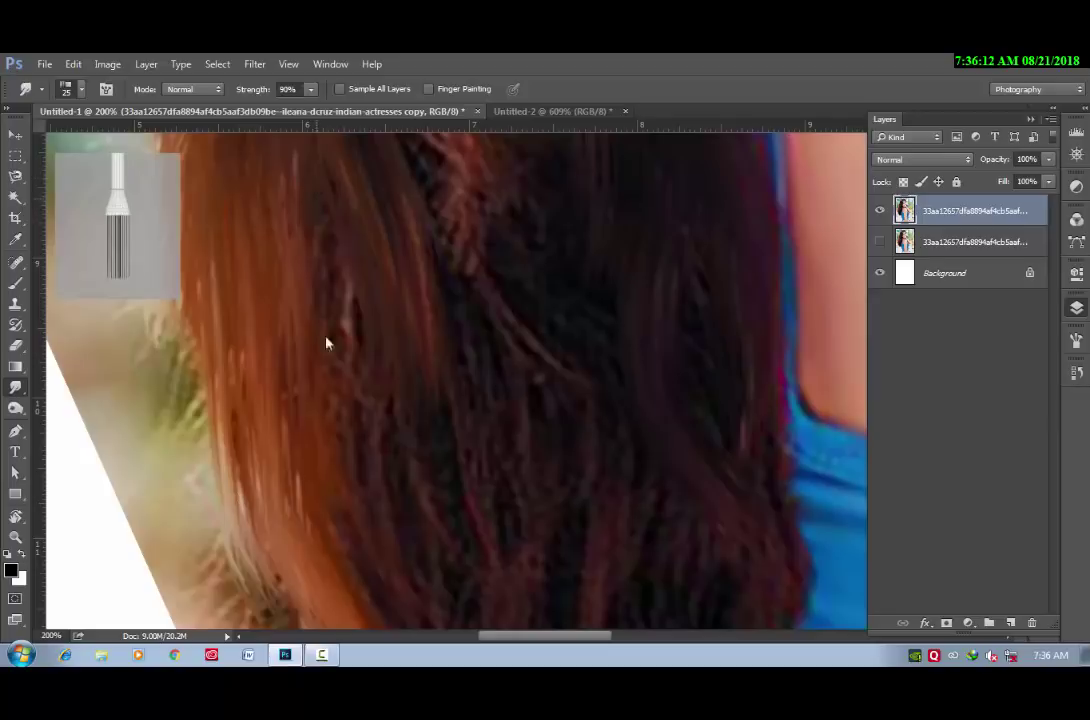
mouse_move(326, 343)
mouse_down()
mouse_move(350, 304)
mouse_move(348, 462)
mouse_move(370, 375)
mouse_move(380, 569)
mouse_move(384, 382)
mouse_move(445, 579)
mouse_move(405, 385)
mouse_move(438, 632)
mouse_move(433, 431)
mouse_up()
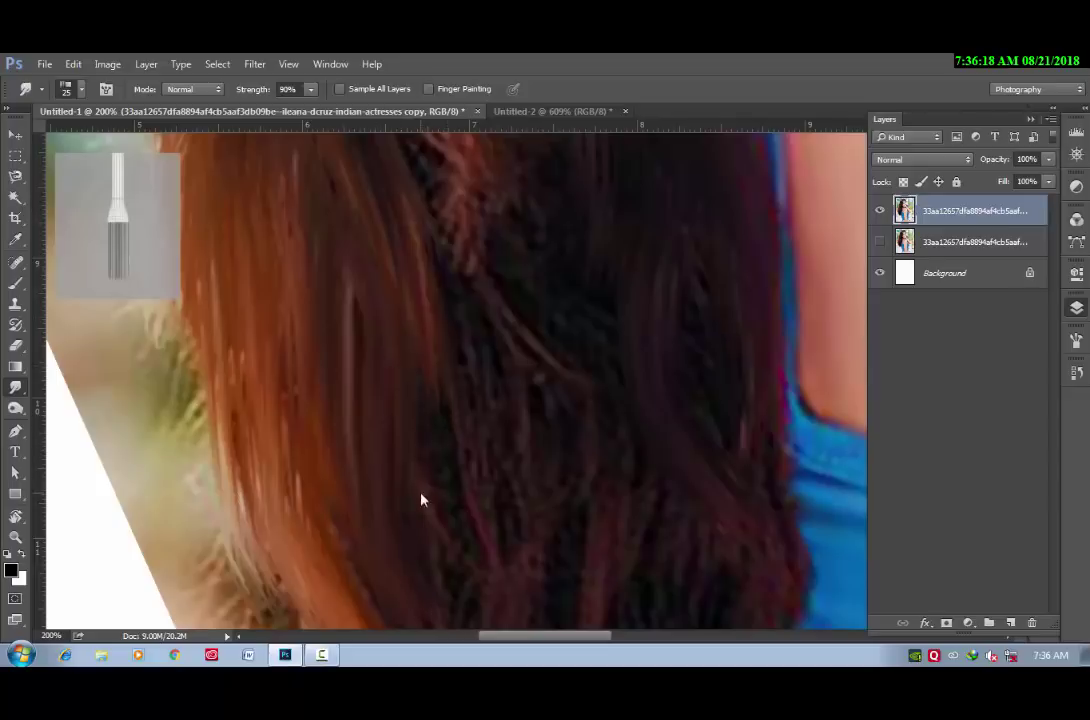
drag(421, 499, 391, 323)
drag(391, 433, 391, 323)
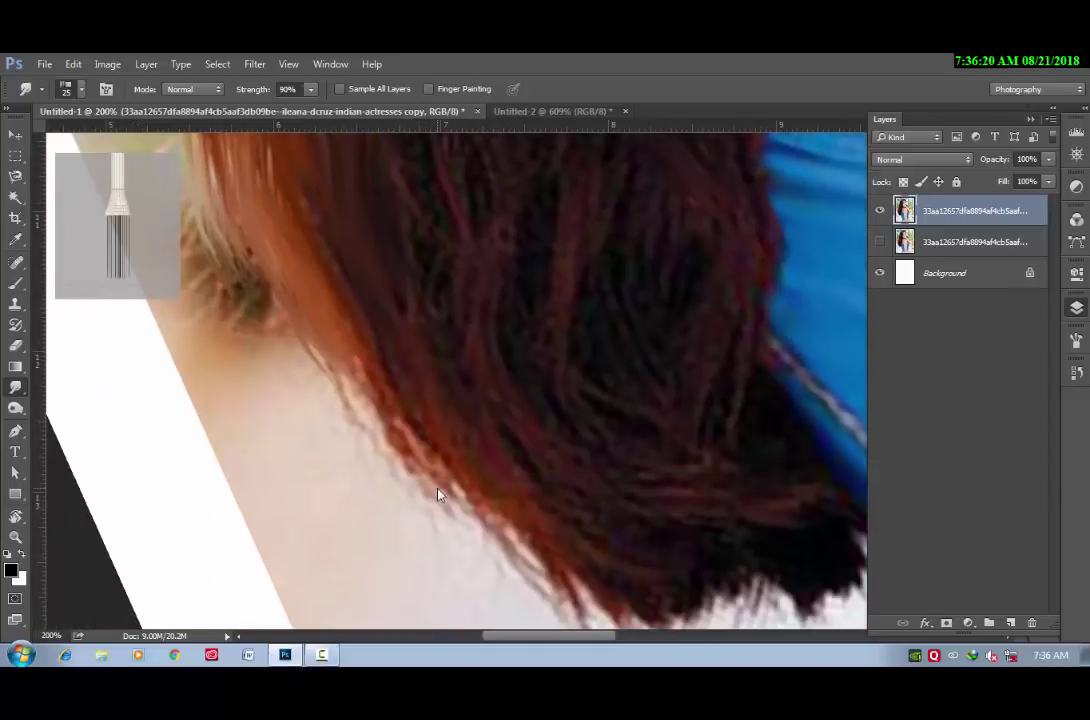
key(r)
drag(260, 462, 224, 309)
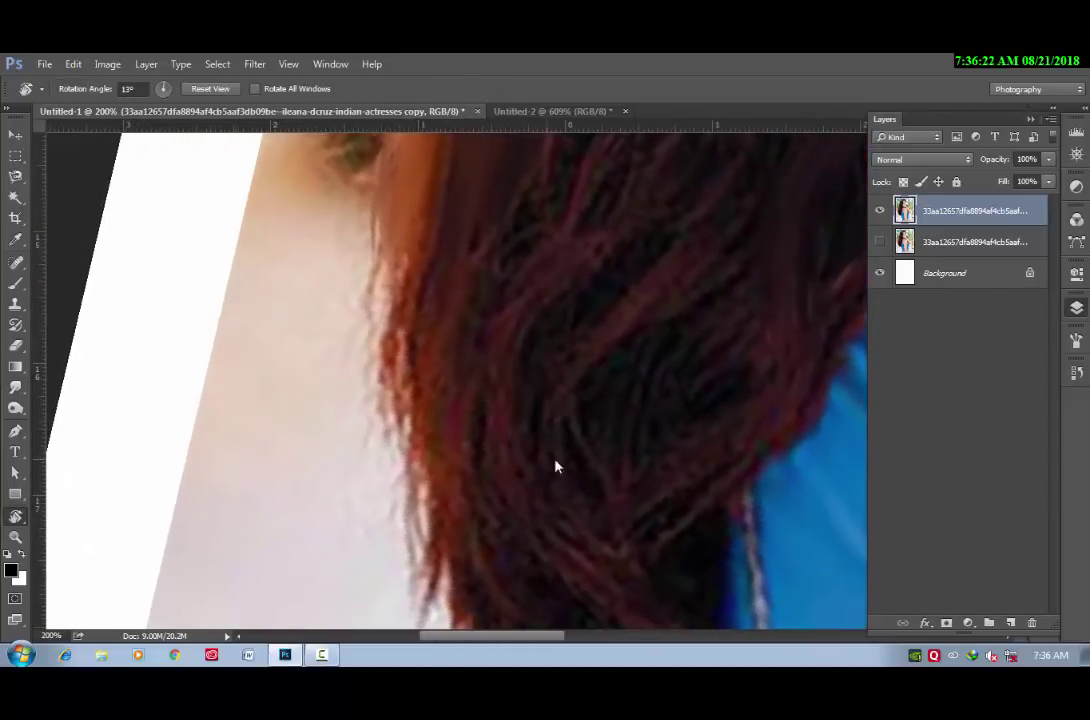
drag(557, 467, 516, 479)
click(15, 387)
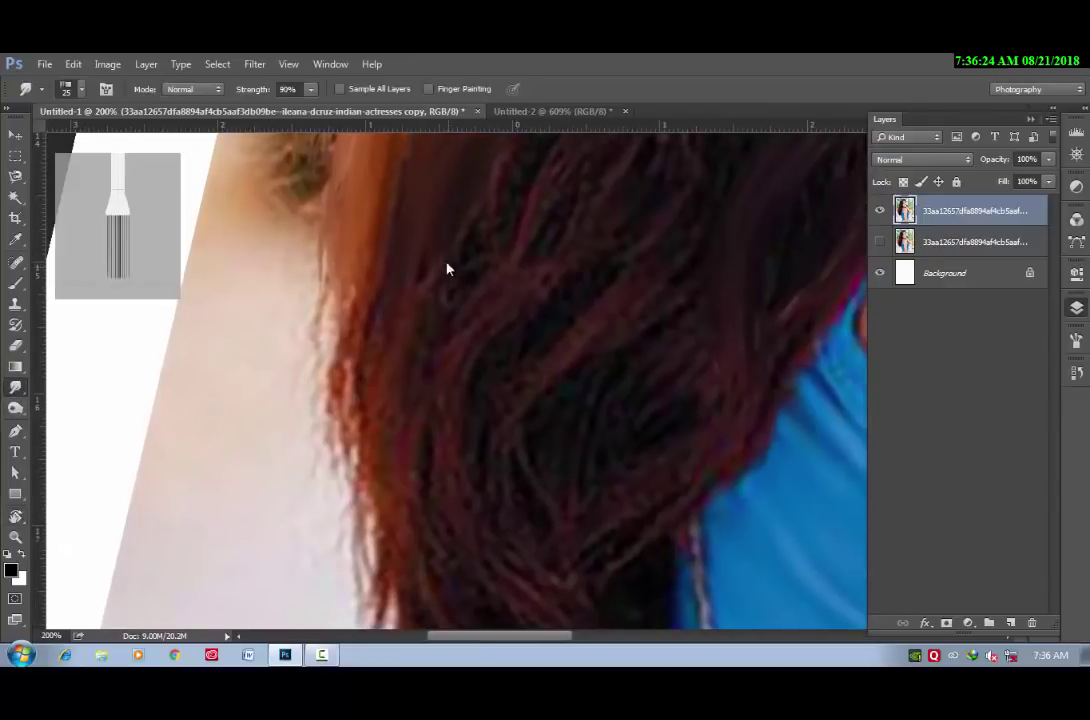
Pull the lower hair edge into fine strands trailing onto the skin, filling the pink gap.
drag(363, 246, 363, 479)
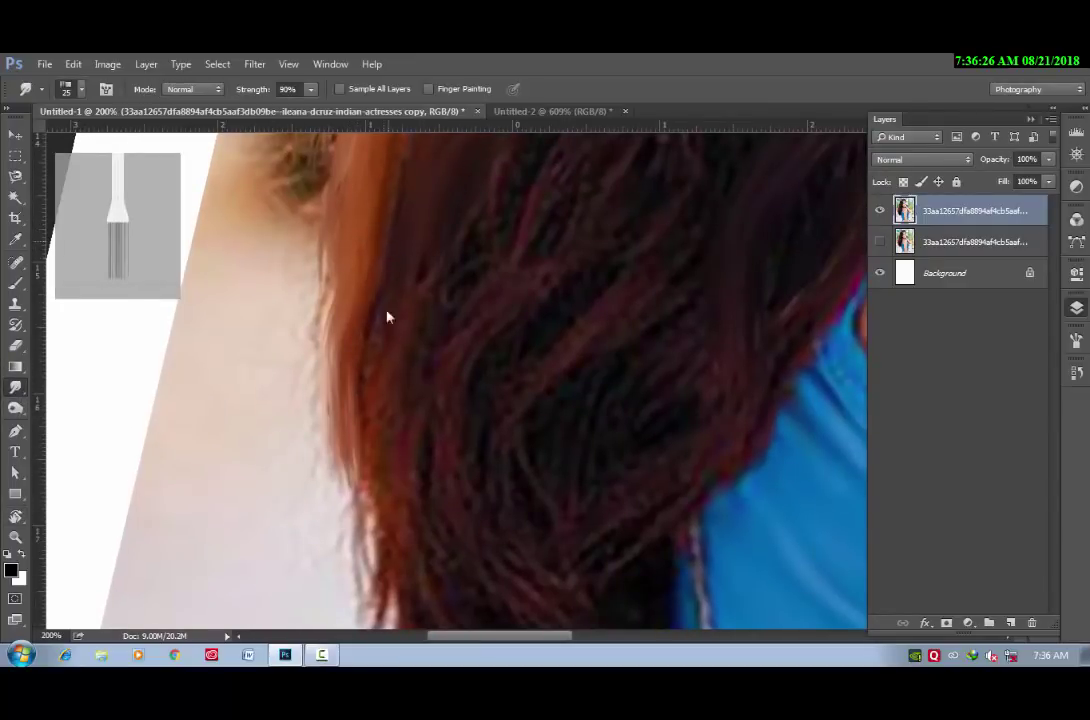
drag(388, 318, 296, 502)
drag(374, 223, 368, 524)
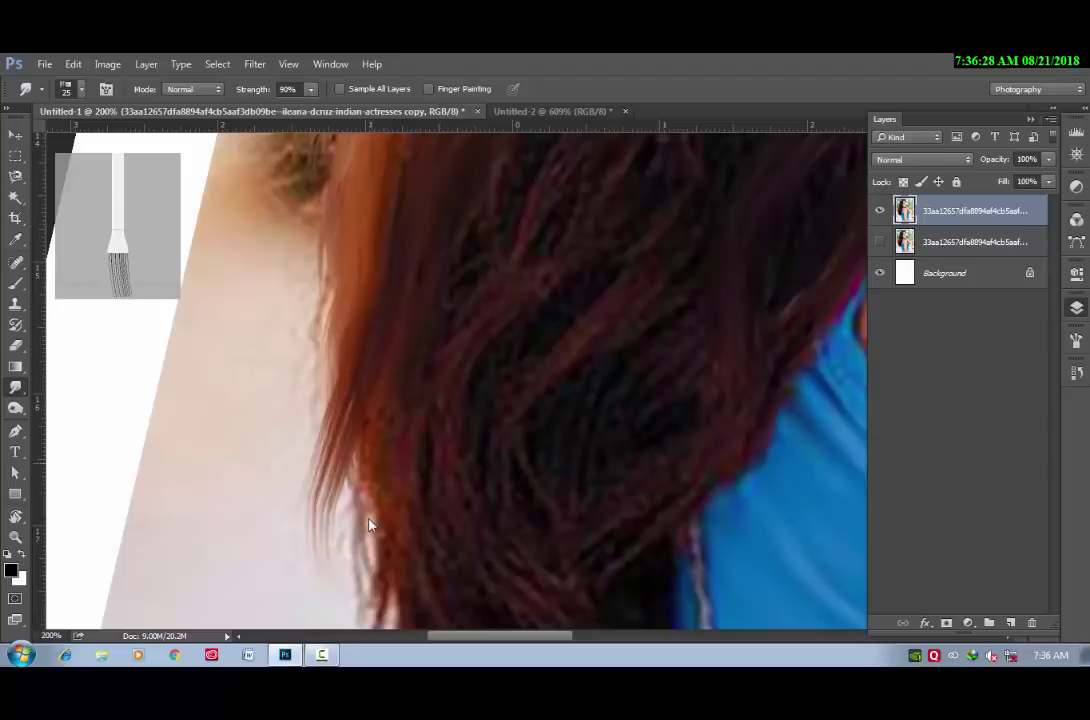
mouse_move(467, 253)
mouse_down()
mouse_move(440, 520)
mouse_move(438, 355)
mouse_move(394, 564)
mouse_up()
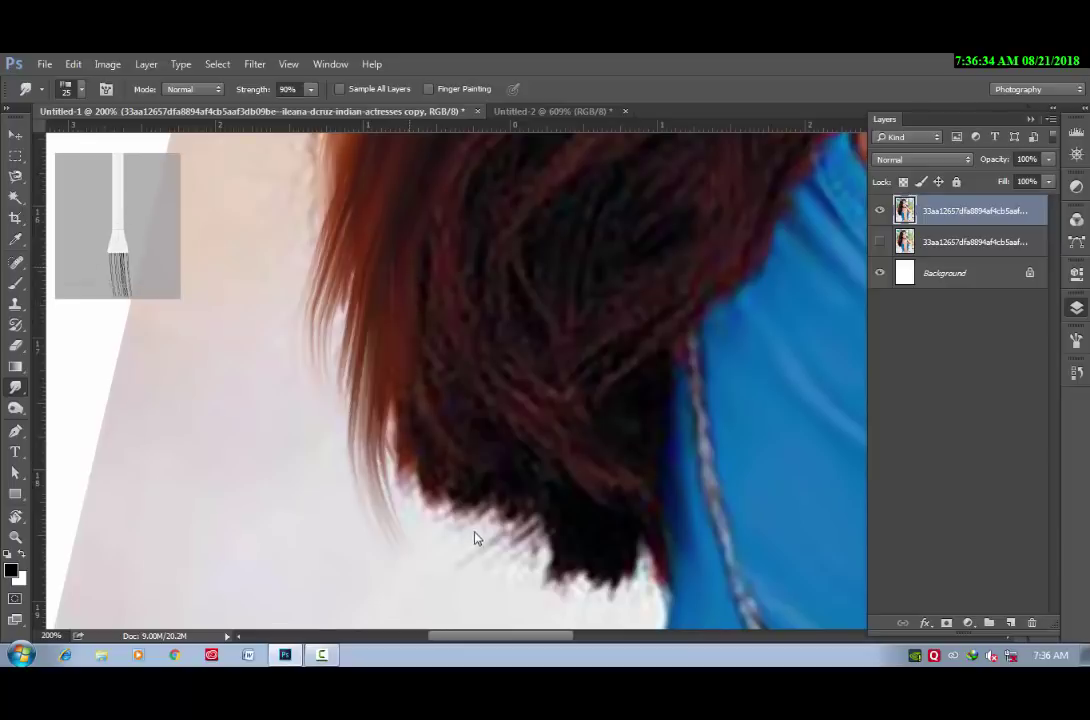
drag(525, 500, 470, 570)
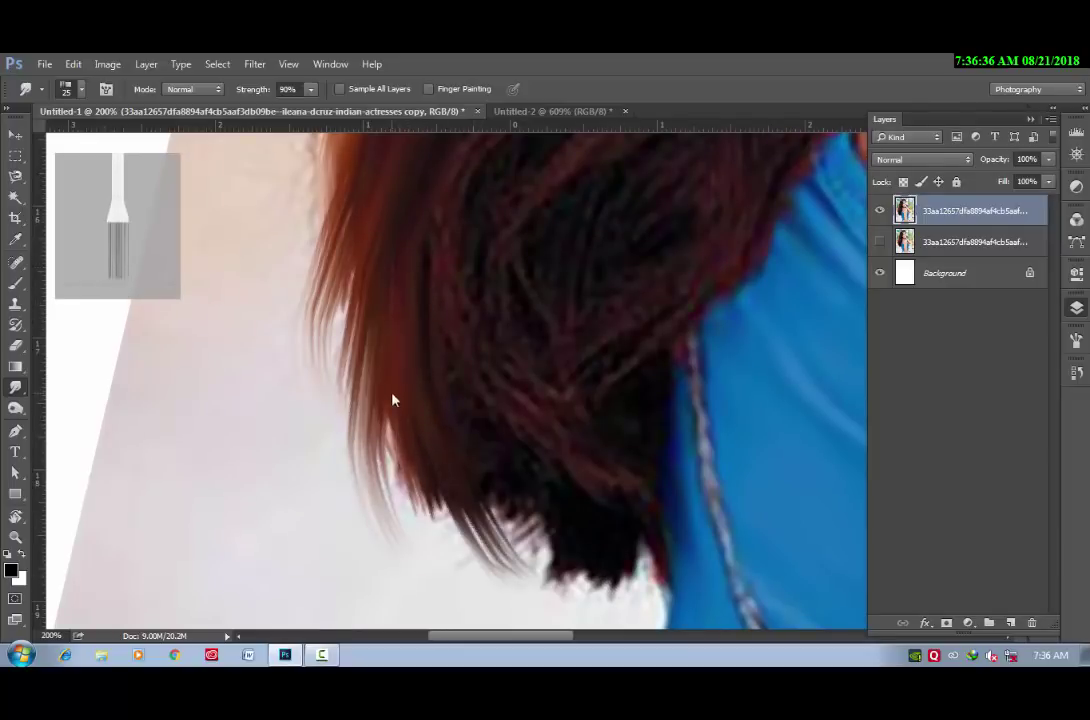
drag(392, 400, 487, 511)
drag(552, 567, 392, 494)
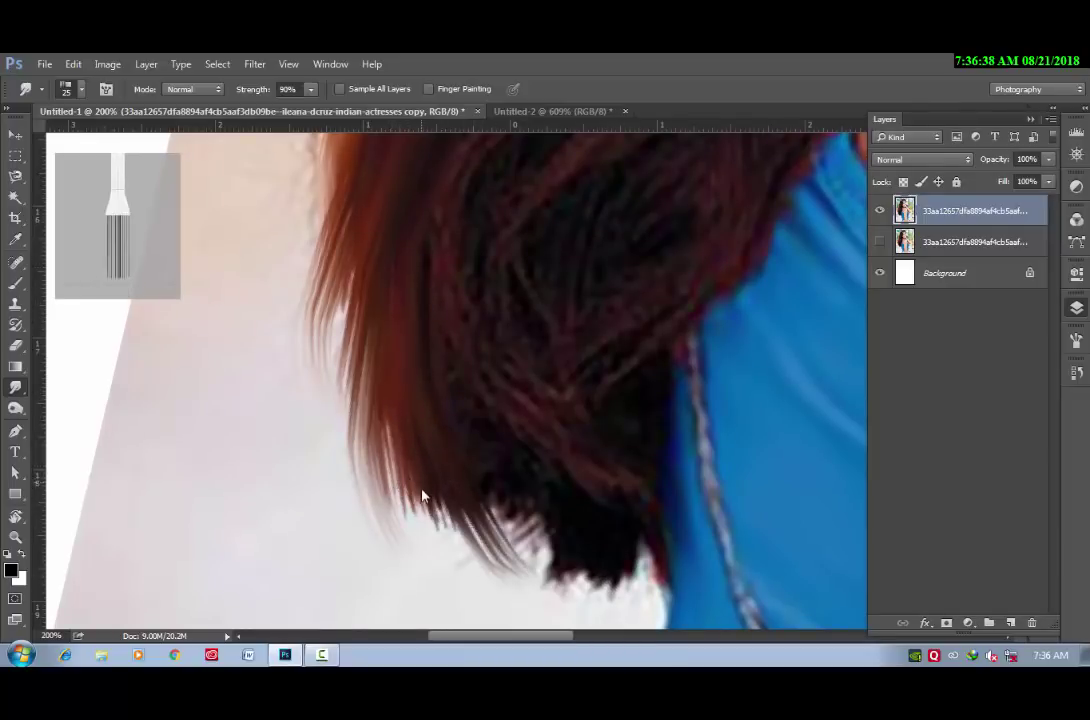
drag(564, 397, 504, 428)
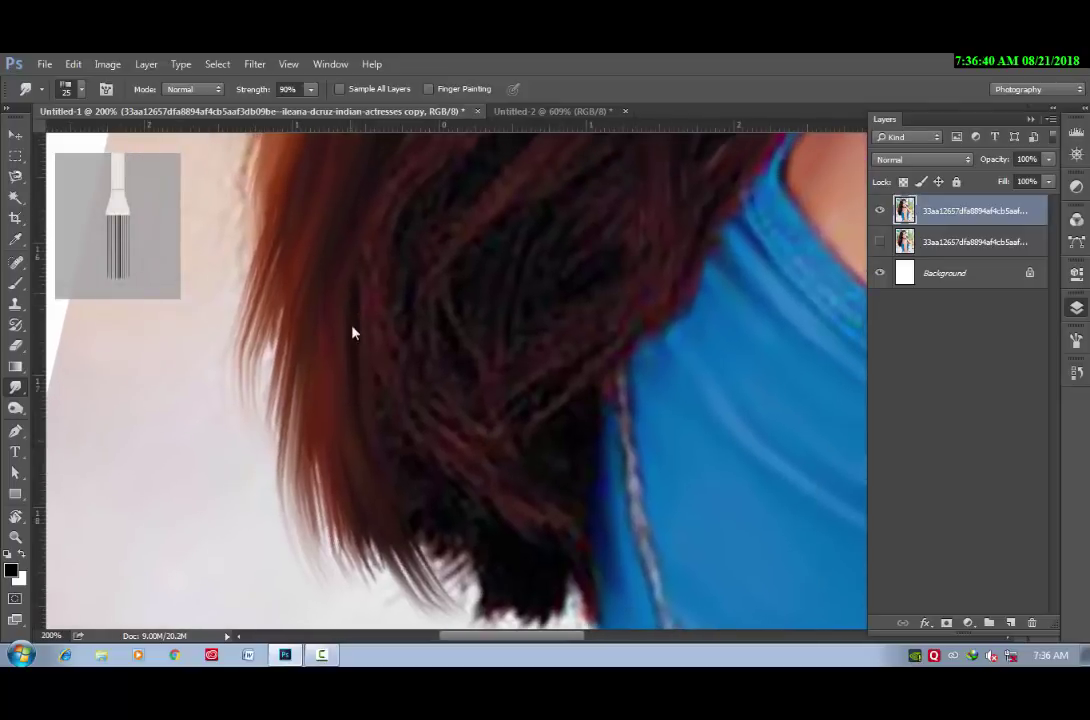
drag(377, 229, 423, 499)
drag(382, 221, 451, 416)
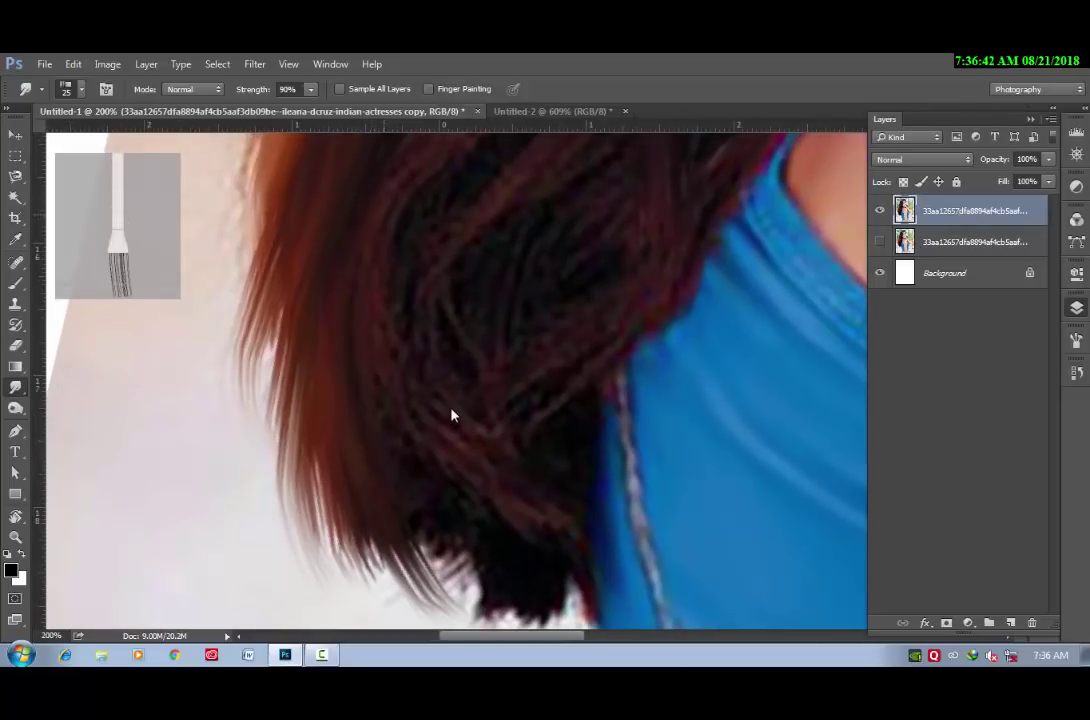
scroll(451, 416, down, 3)
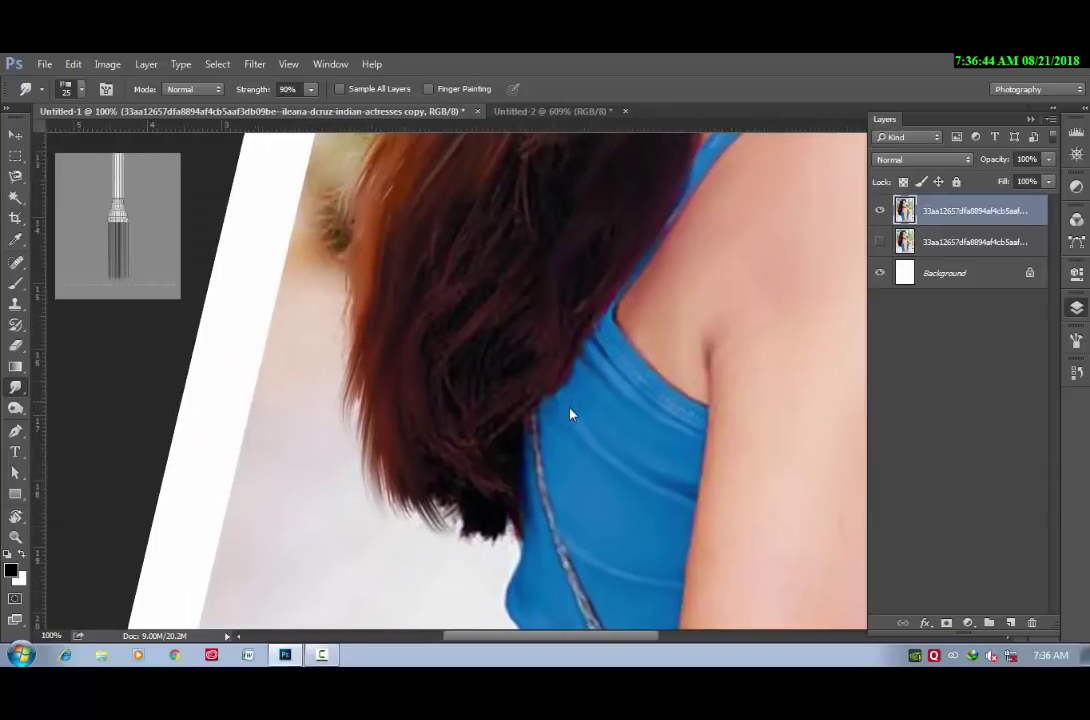
Smooth the mid-hair strands beside the neck and lengthen the lower tips downward.
scroll(555, 408, up, 3)
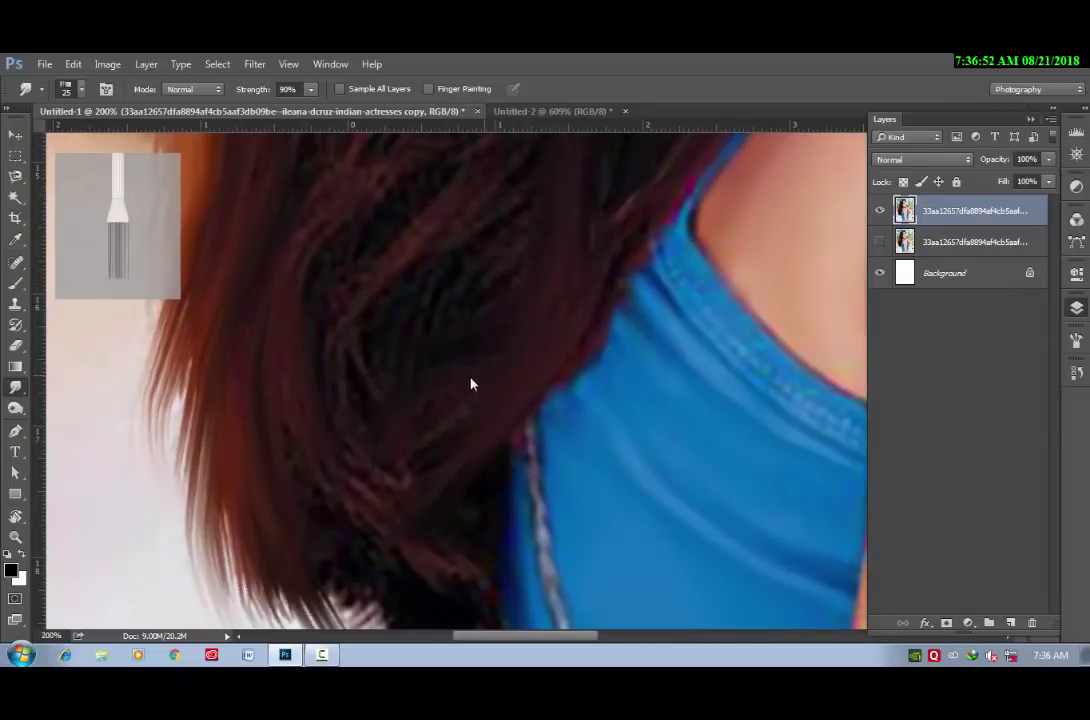
drag(470, 382, 456, 475)
mouse_move(467, 404)
mouse_down()
mouse_move(426, 523)
mouse_move(429, 471)
mouse_up()
scroll(429, 471, down, 2)
mouse_move(327, 369)
mouse_down()
mouse_move(382, 560)
mouse_move(365, 401)
mouse_move(421, 572)
mouse_move(376, 397)
mouse_move(414, 618)
mouse_move(416, 462)
mouse_move(462, 603)
mouse_move(447, 477)
mouse_up()
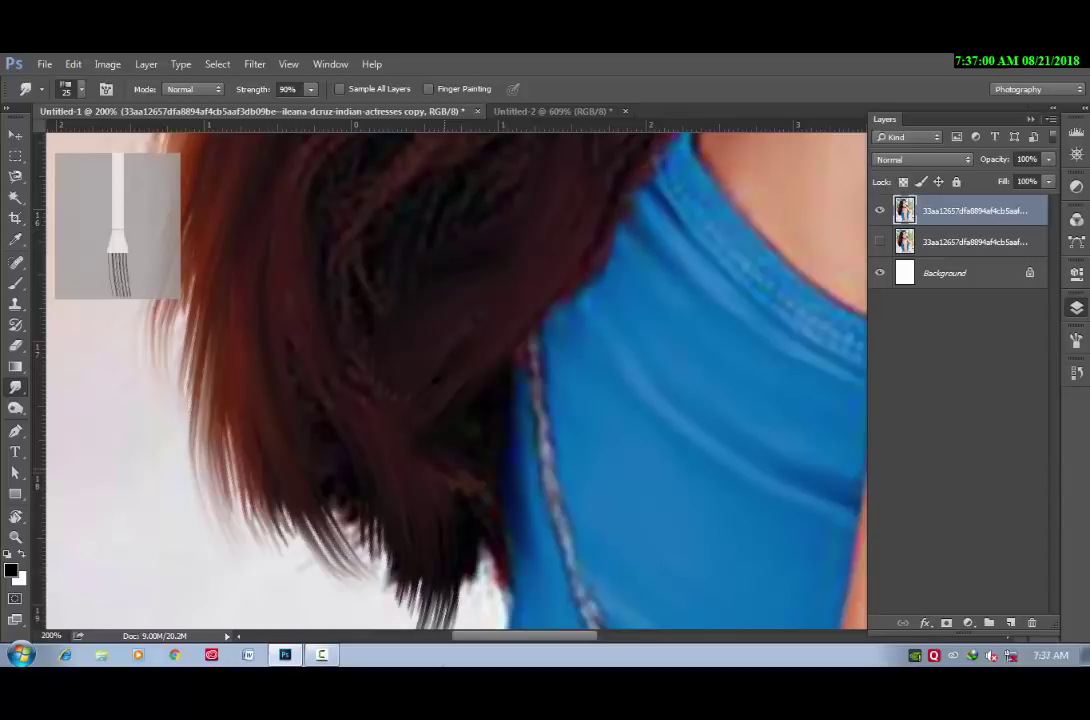
mouse_move(291, 350)
mouse_down()
mouse_move(372, 586)
mouse_move(311, 409)
mouse_move(341, 554)
mouse_up()
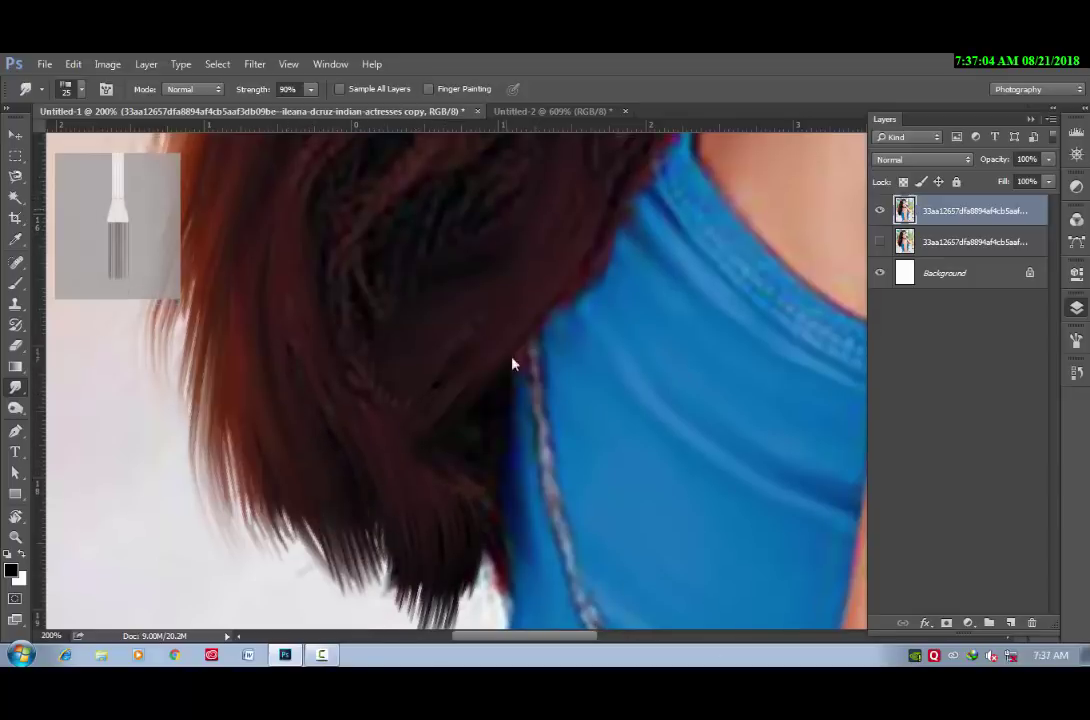
scroll(511, 360, up, 5)
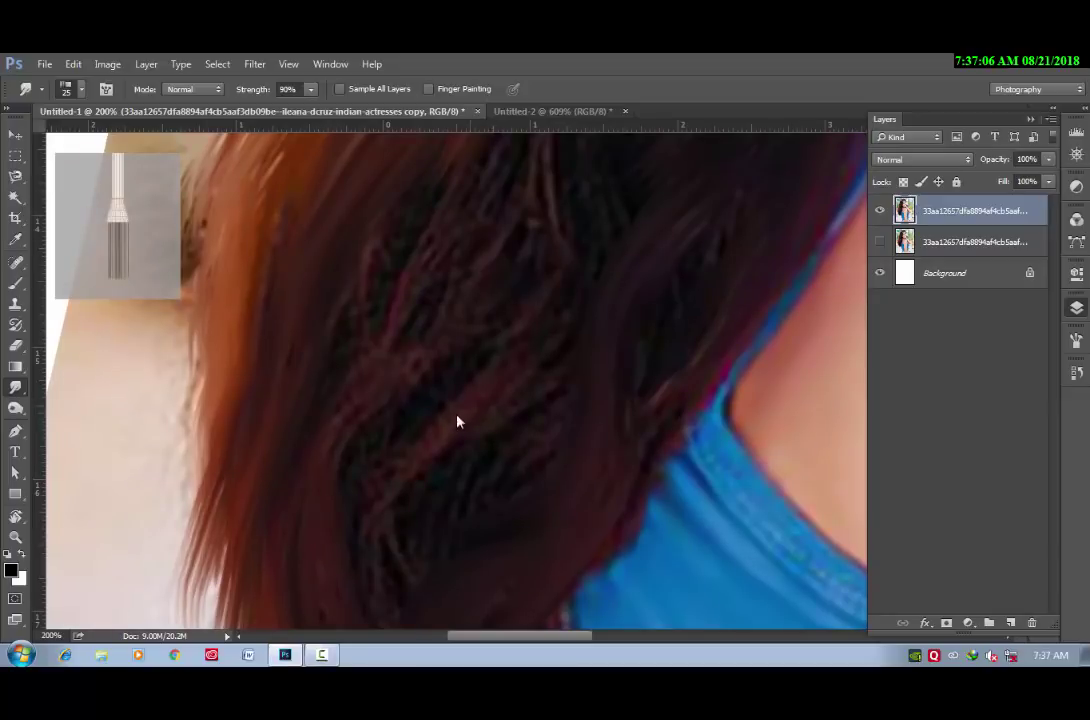
mouse_move(397, 348)
mouse_down()
mouse_move(319, 487)
mouse_move(456, 299)
mouse_up()
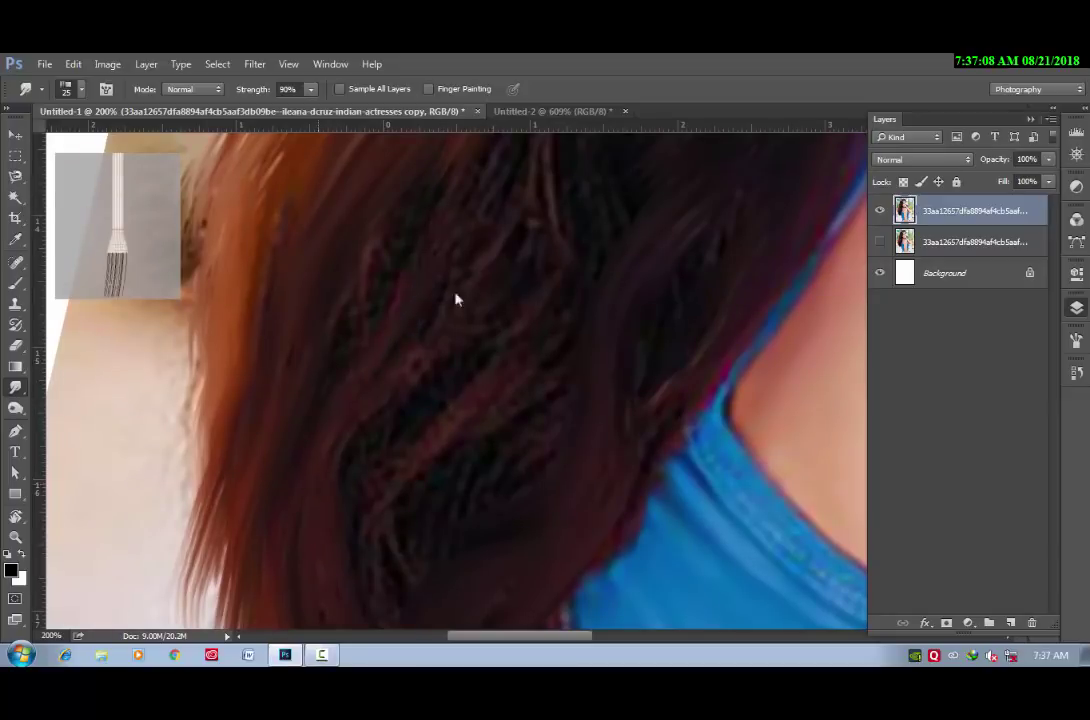
mouse_move(574, 328)
mouse_down()
mouse_move(428, 443)
mouse_move(394, 613)
mouse_move(523, 316)
mouse_move(372, 552)
mouse_move(560, 431)
mouse_move(560, 469)
mouse_up()
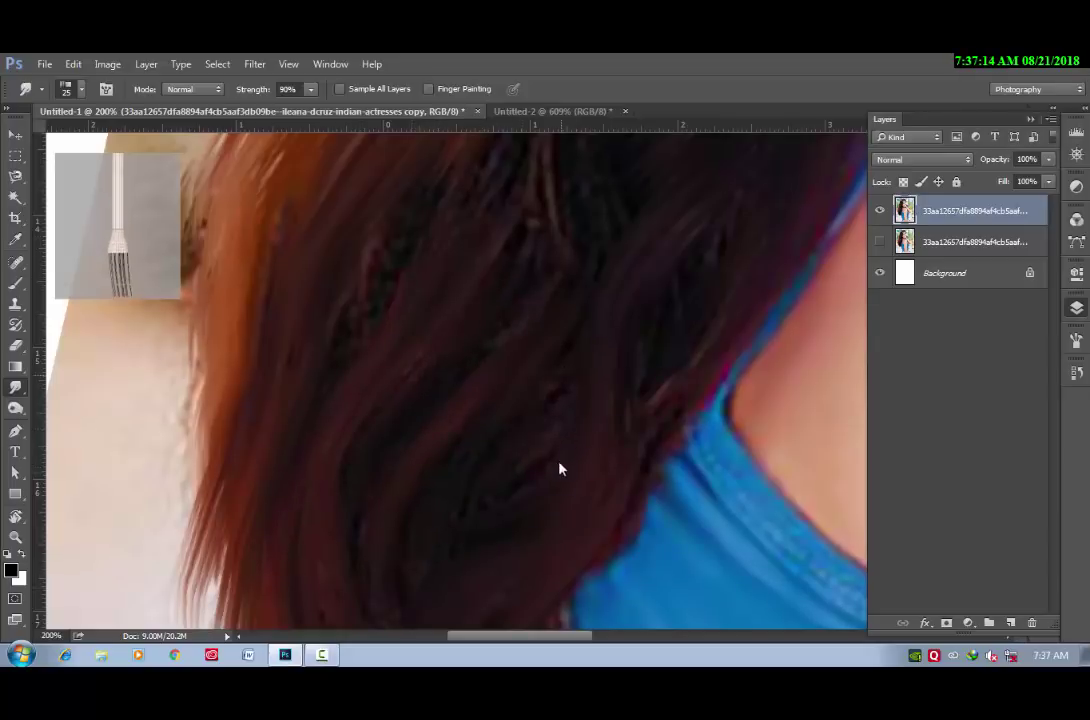
Zoom out to 50%, pan, then zoom to 66.7% to review the face and shoulder.
key(ctrl+minus)
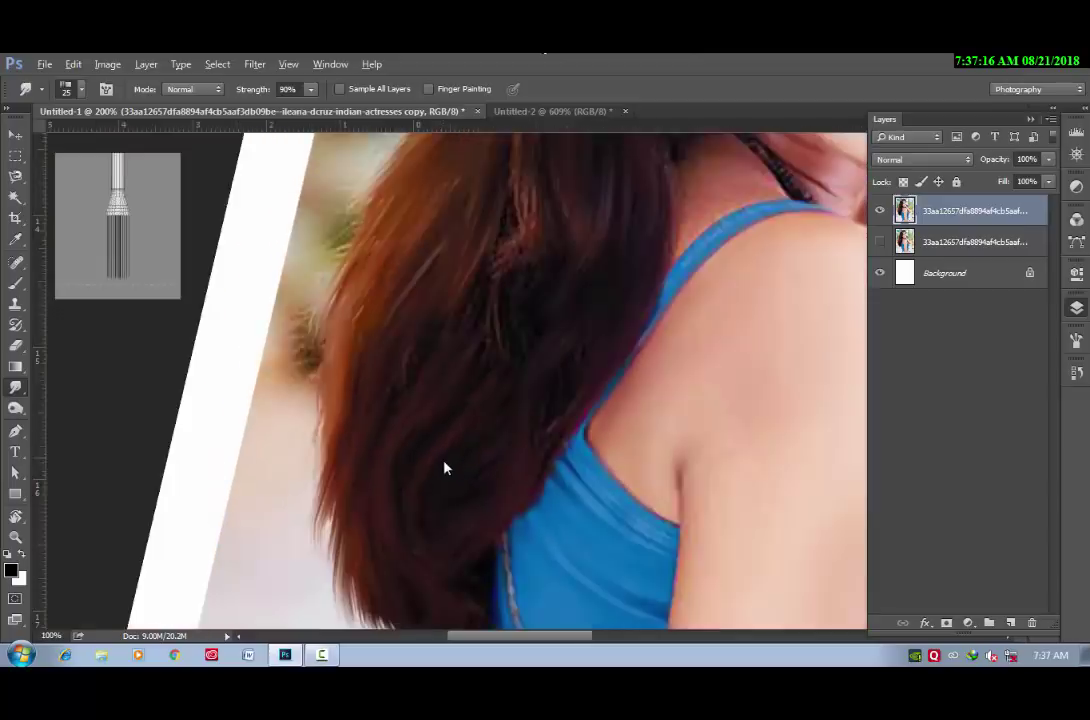
key(ctrl+minus)
key(ctrl+minus)
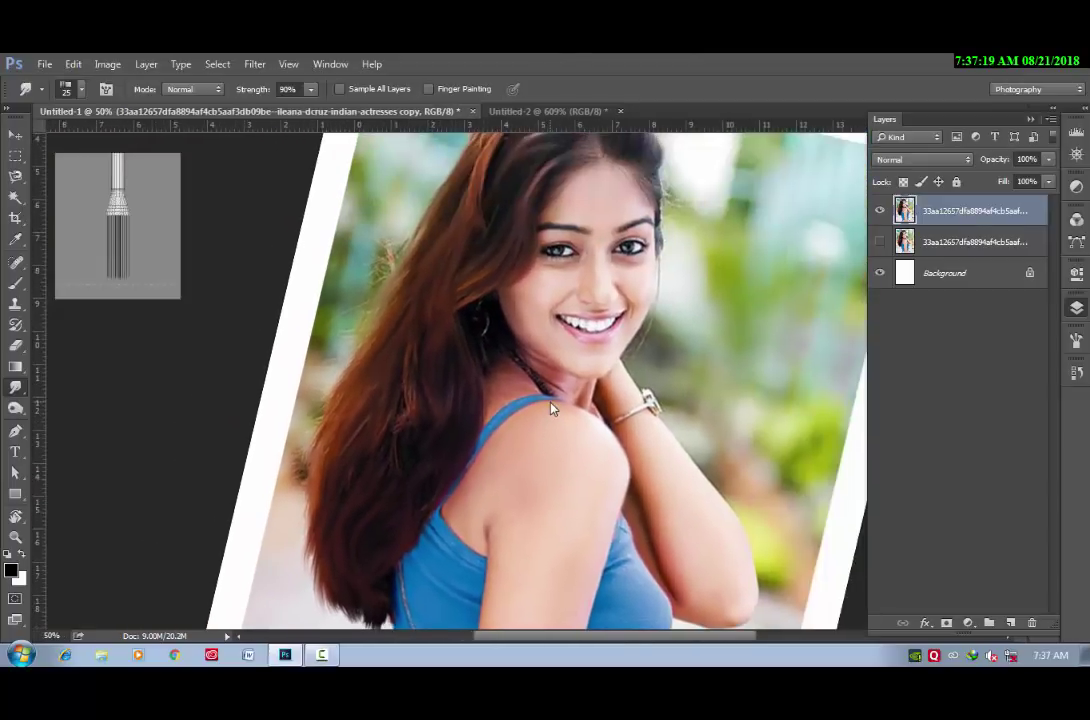
drag(576, 381, 421, 497)
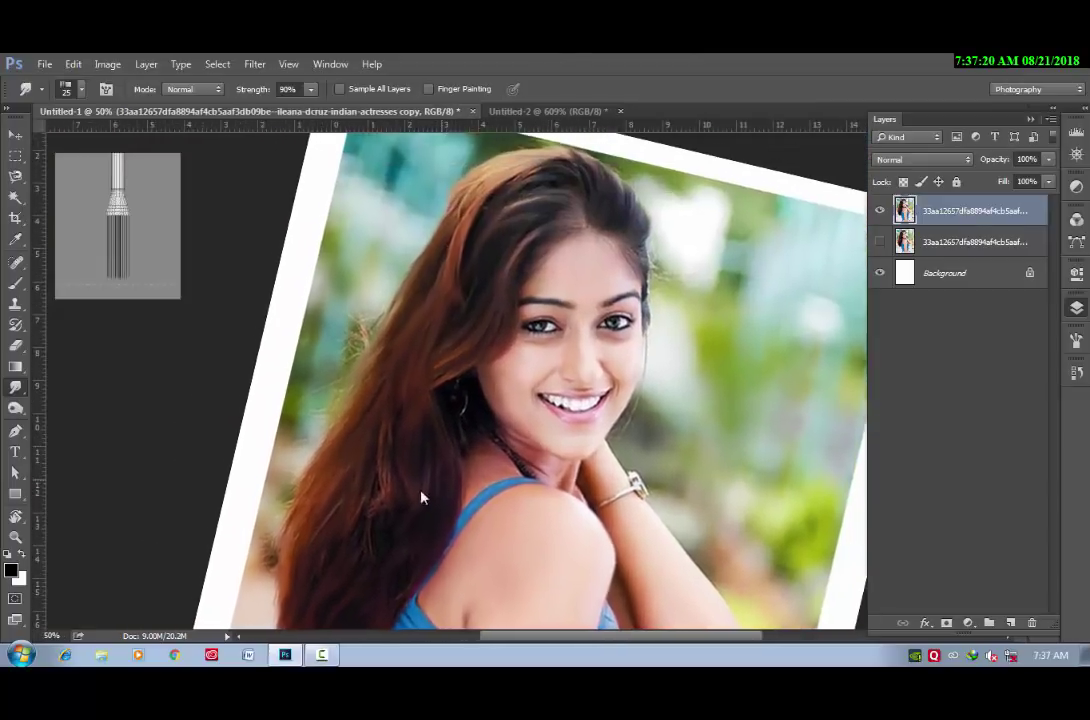
key(ctrl+plus)
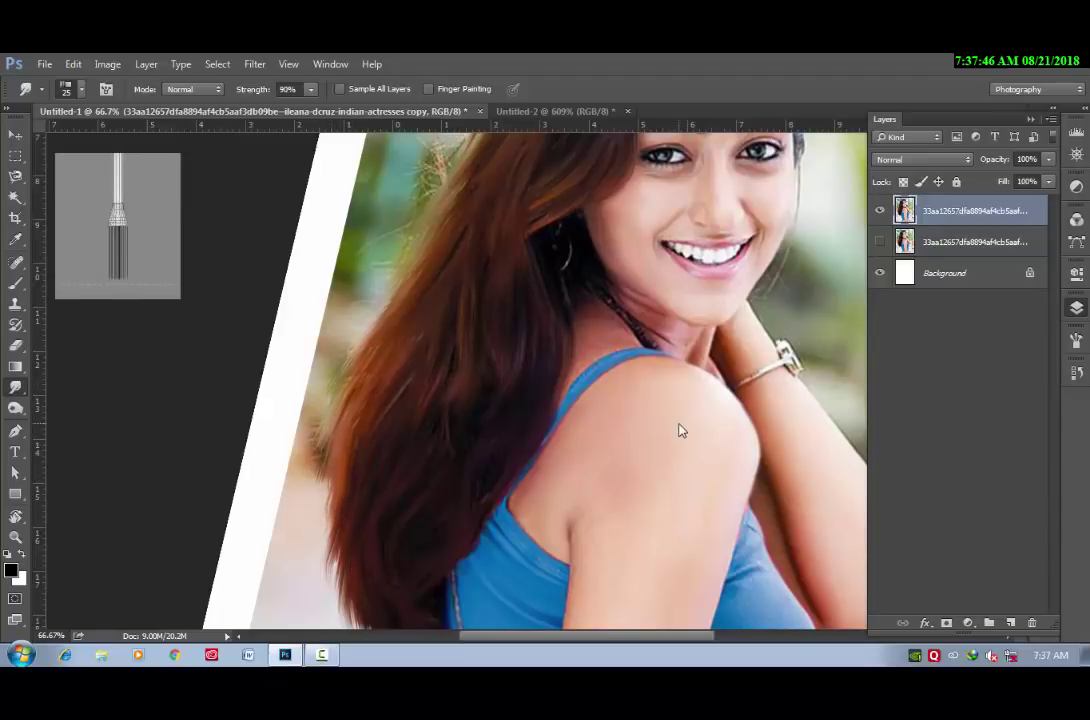
Reset the rotated view to upright and zoom out to 33.3% to show the whole portrait.
key(r)
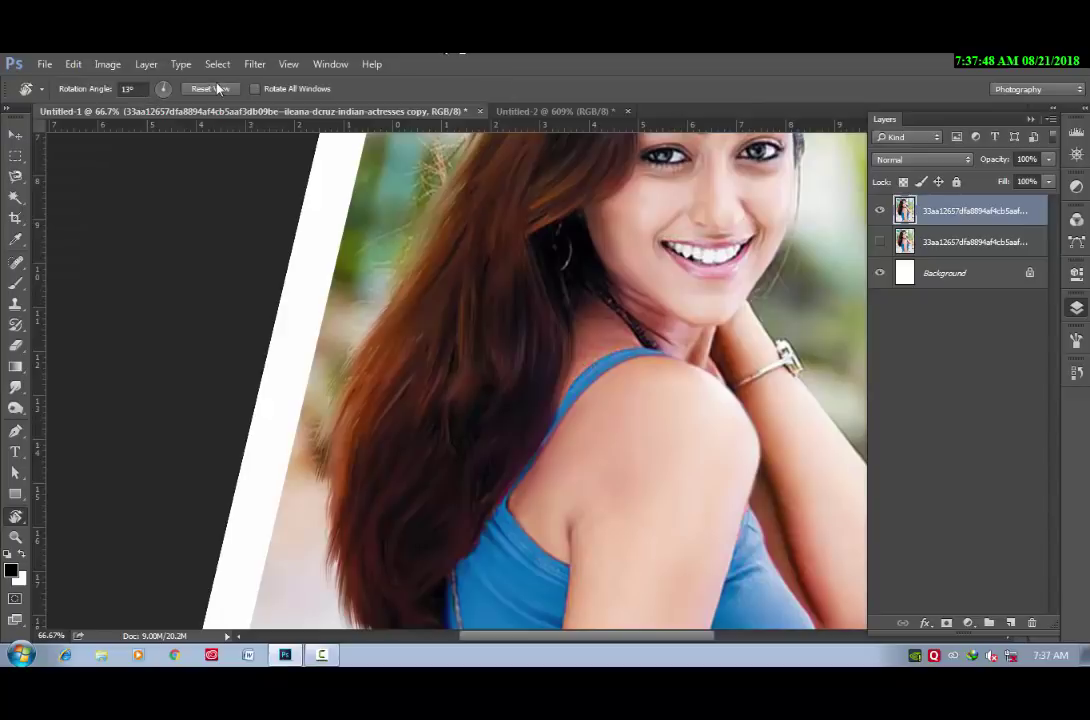
key(Escape)
key(h)
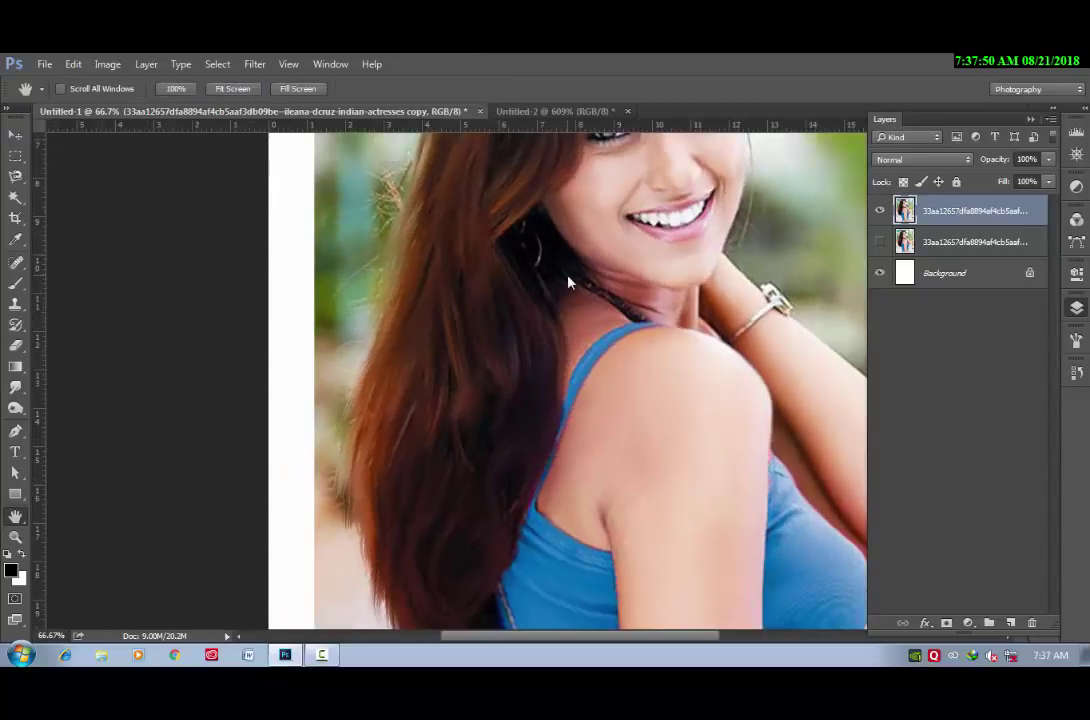
scroll(632, 337, down, 2)
scroll(600, 320, up, 1)
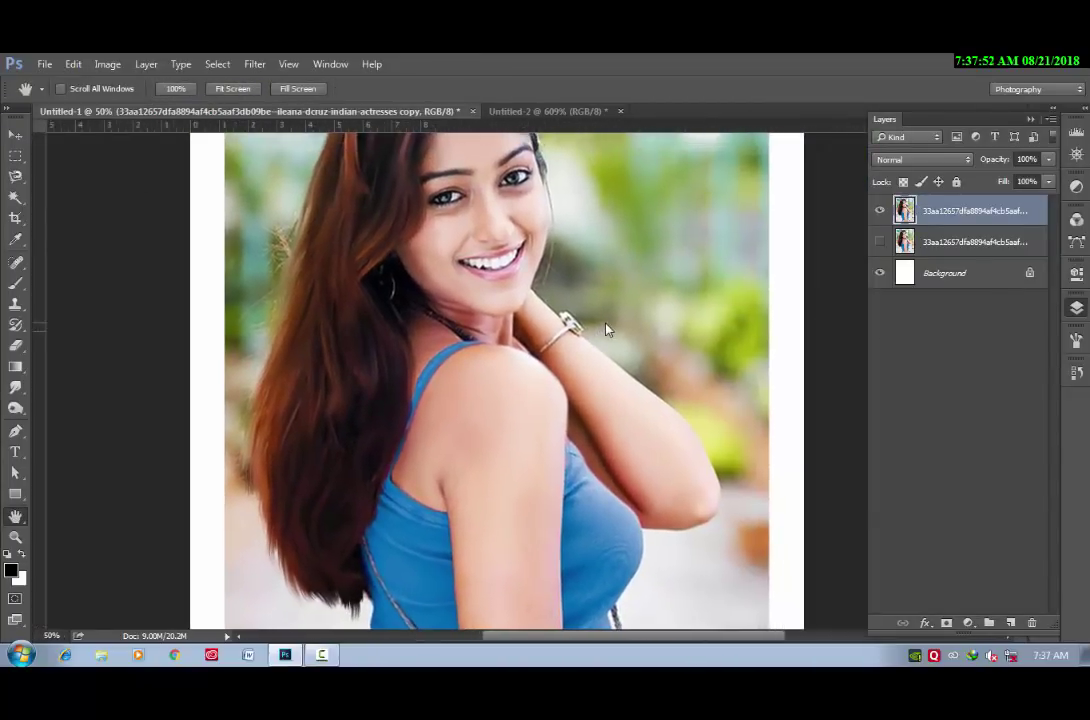
scroll(620, 320, down, 2)
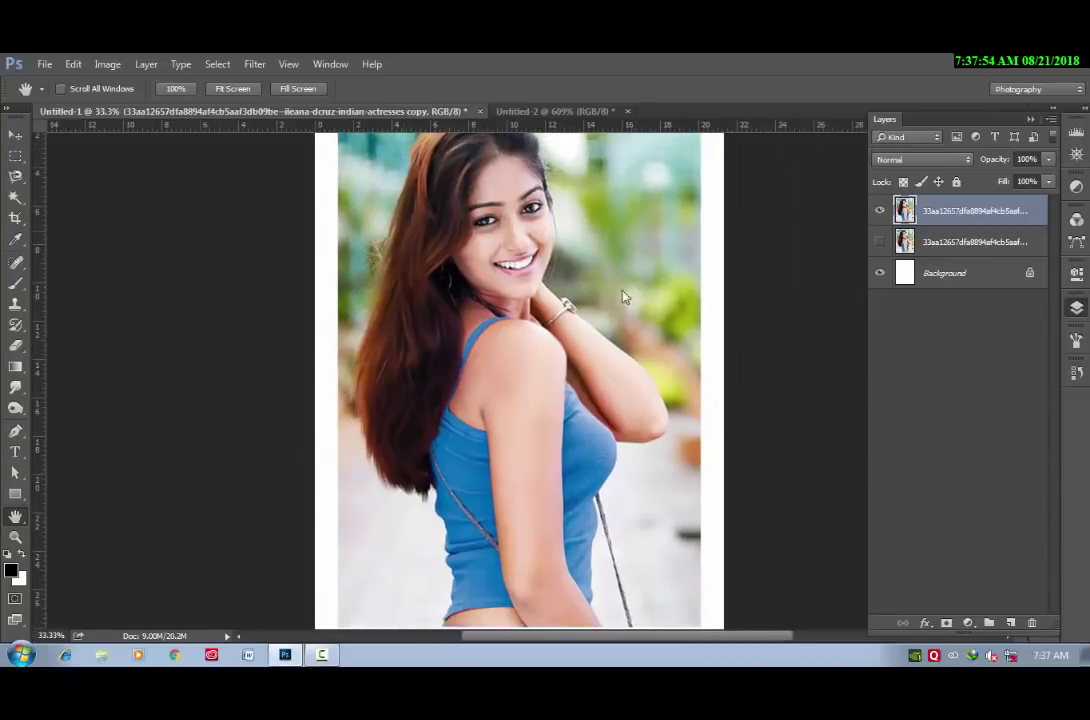